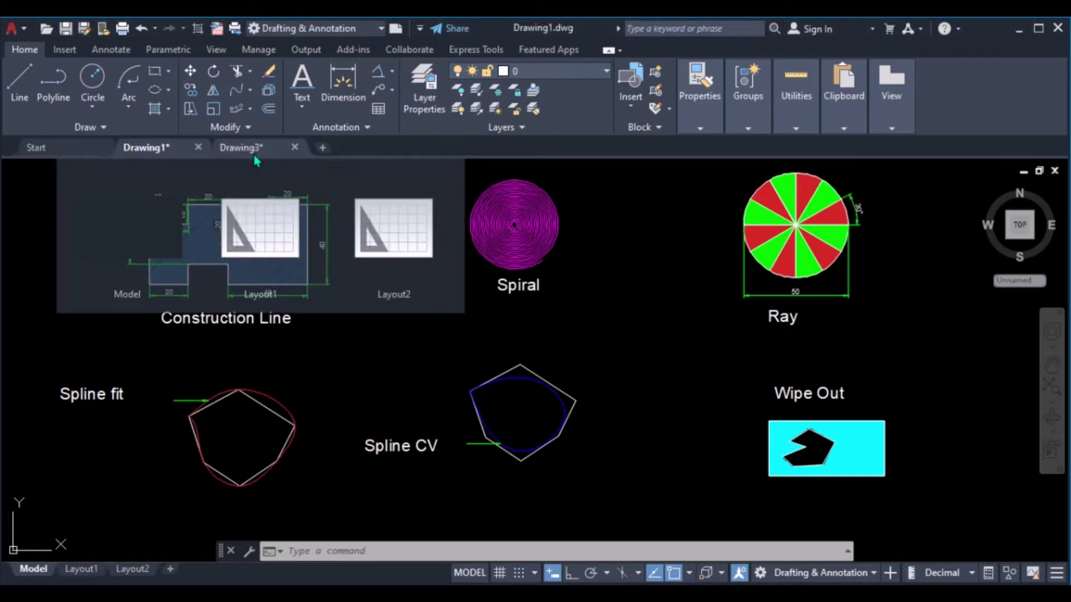
# Switch to the Drawing3 drawing
pyautogui.click(254, 156)
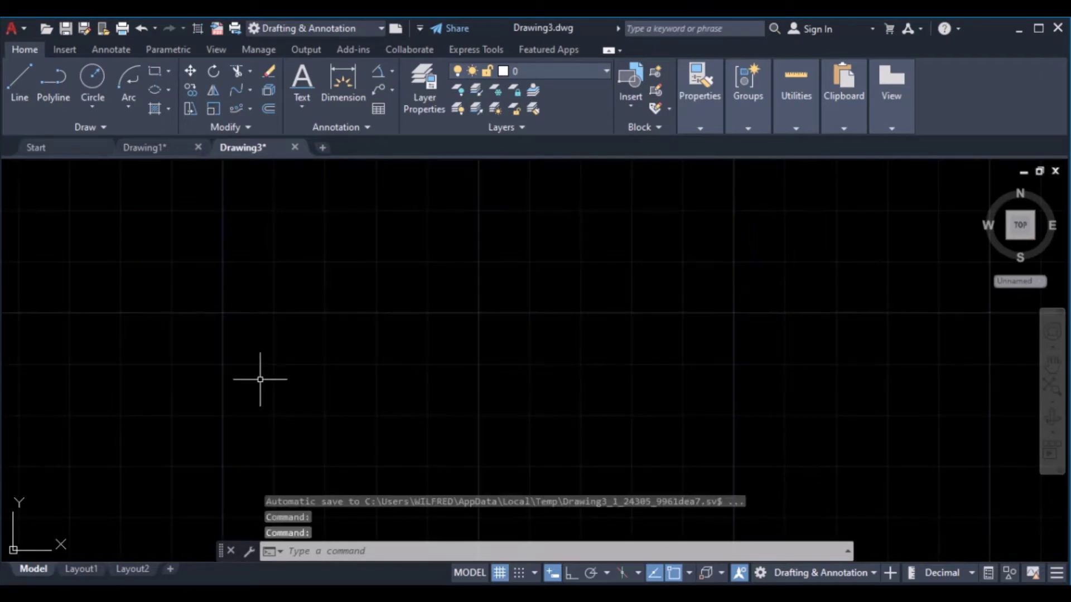
pyautogui.click(106, 129)
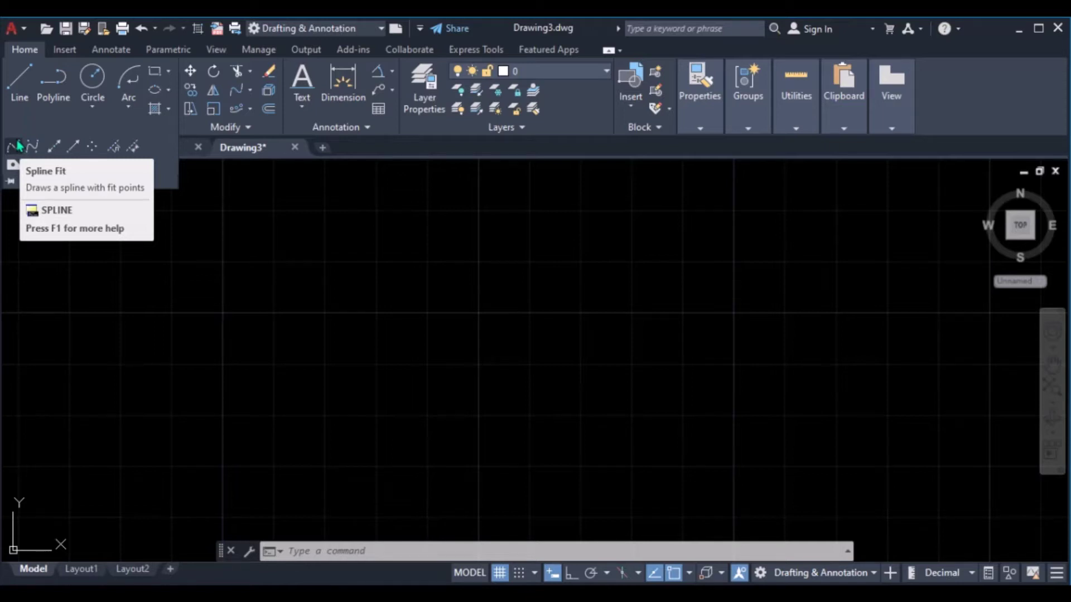
pyautogui.click(250, 292)
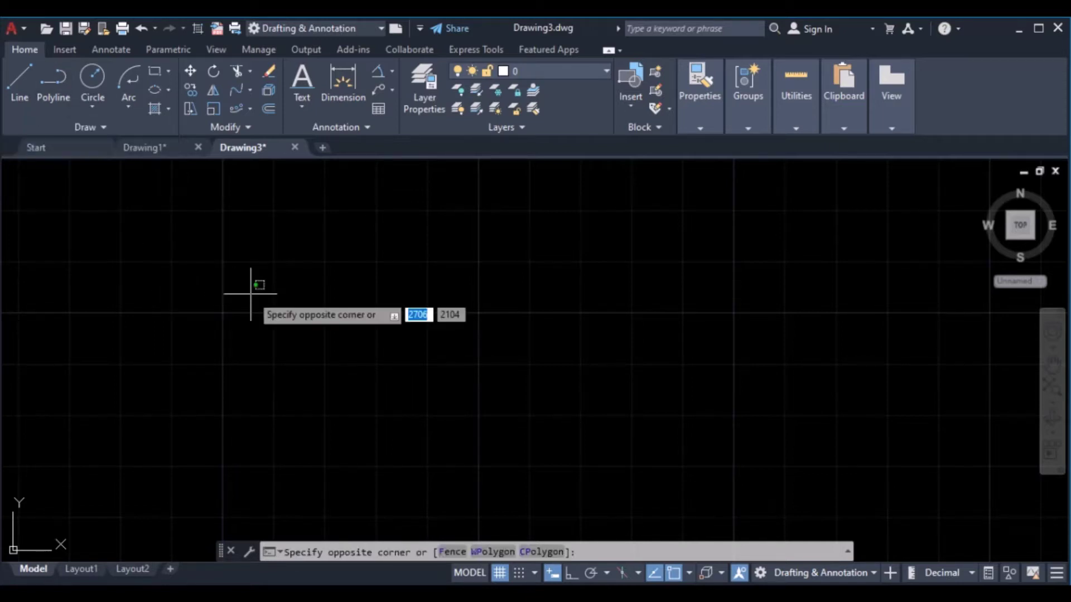
pyautogui.click(251, 293)
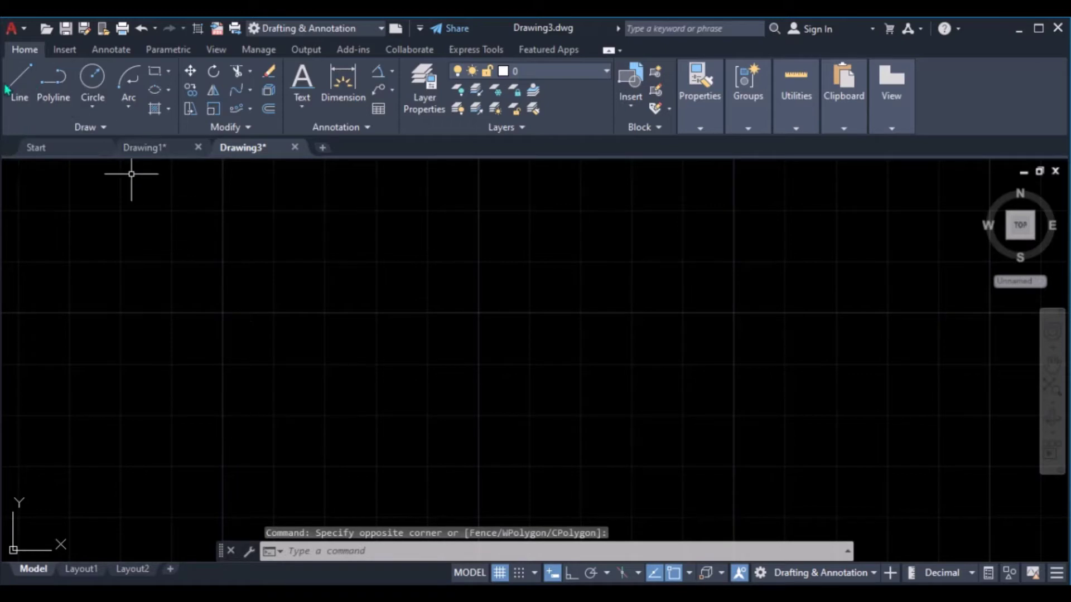
# Draw a closed, irregular six-sided outline with the Line command in the empty drawing area
pyautogui.click(26, 91)
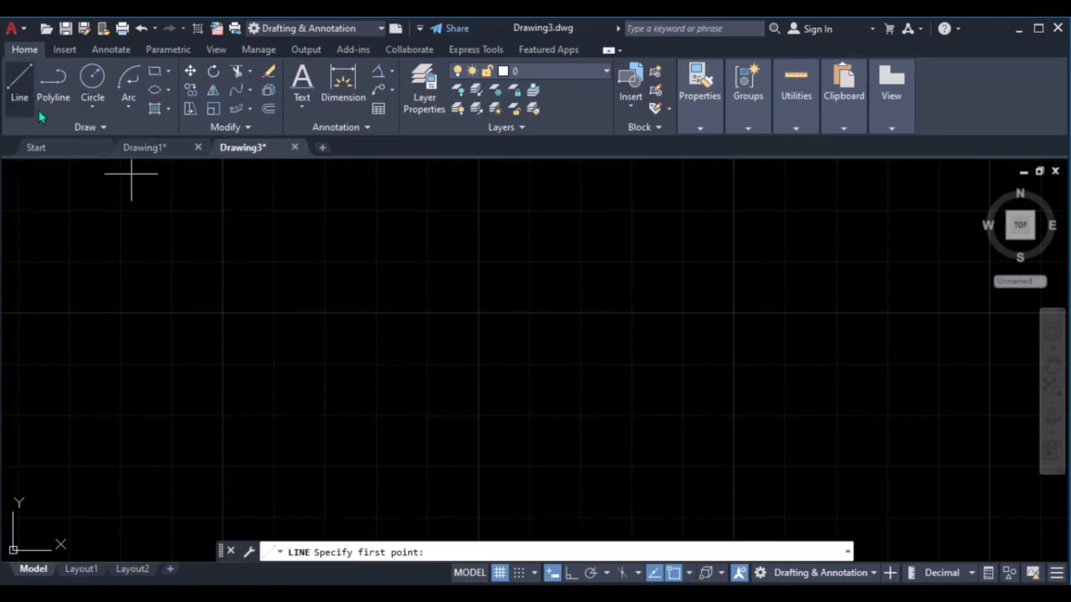
pyautogui.click(233, 306)
pyautogui.click(298, 201)
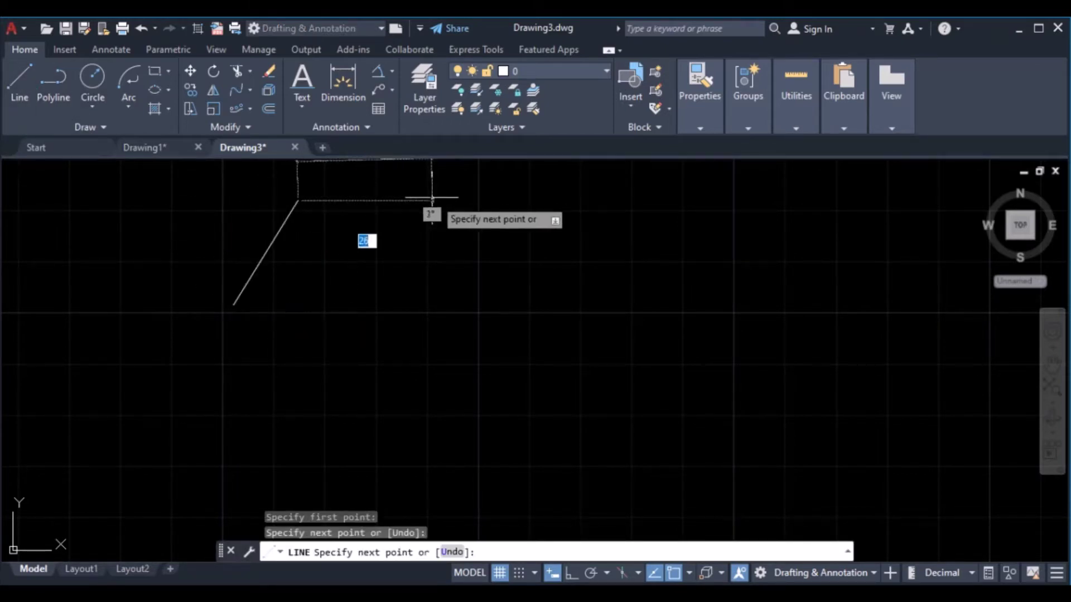
pyautogui.click(448, 214)
pyautogui.click(477, 316)
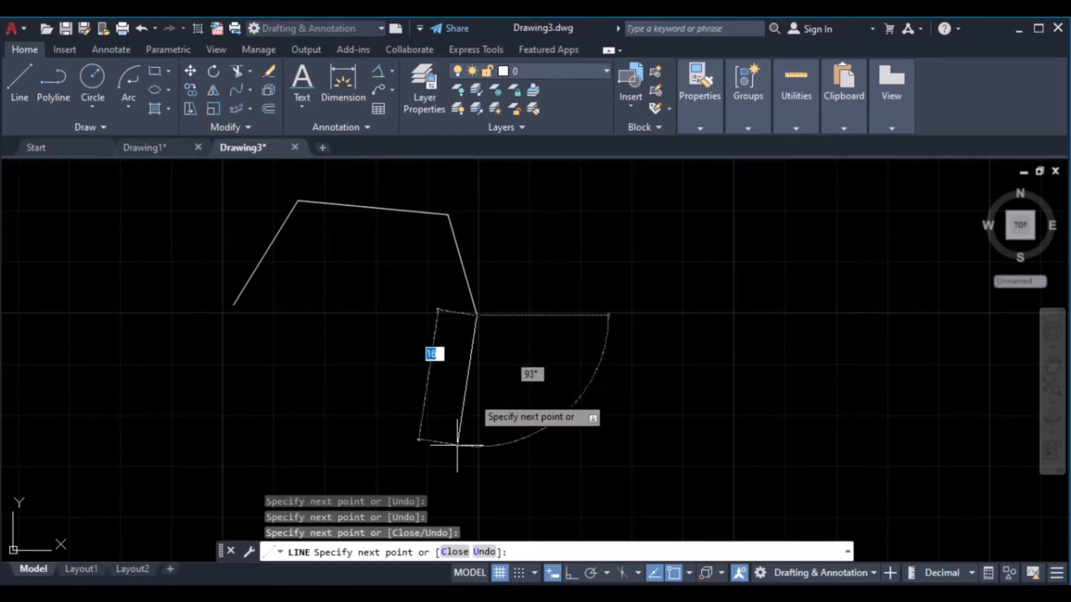
pyautogui.click(449, 468)
pyautogui.click(271, 448)
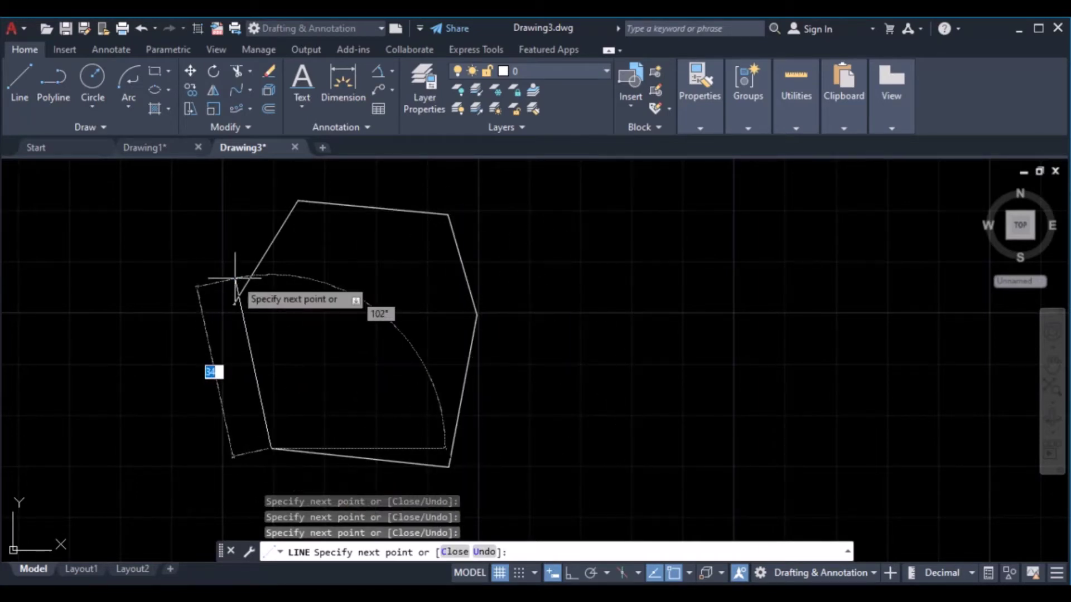
pyautogui.click(234, 305)
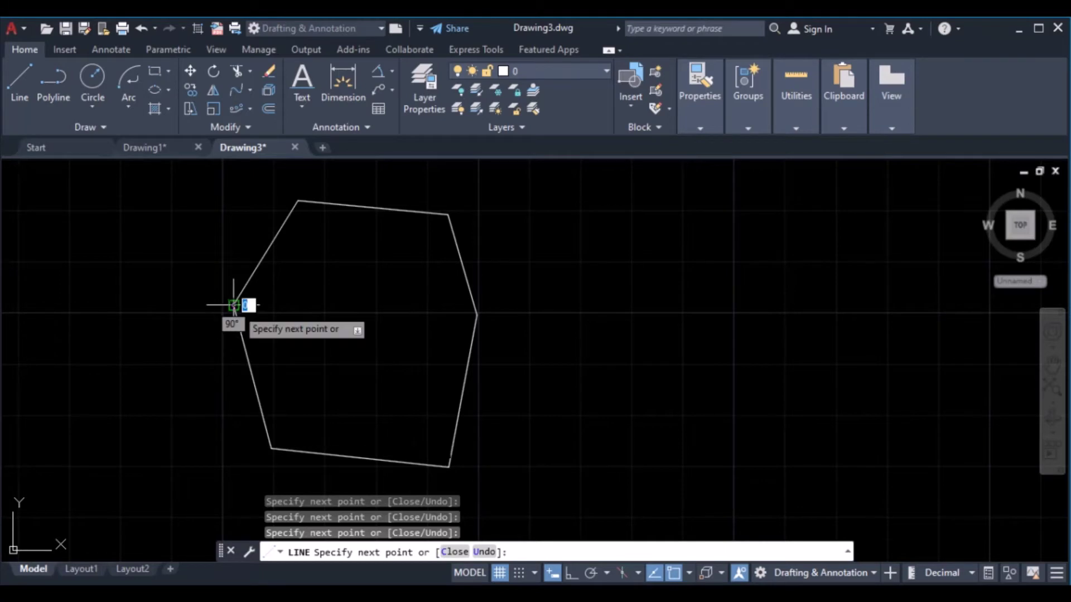
pyautogui.press('Return')
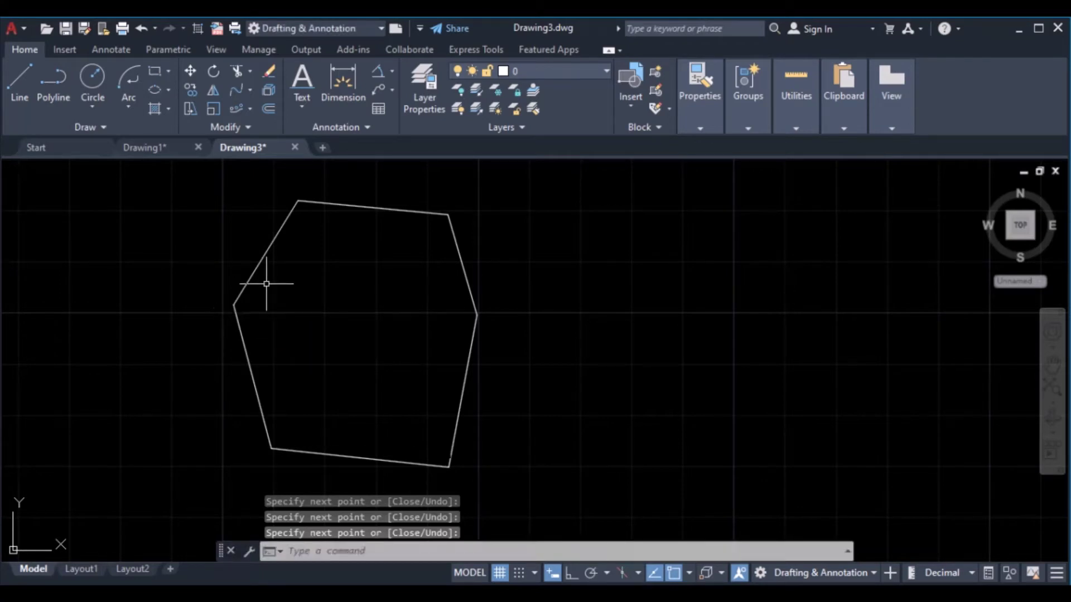
# Draw a Spline Fit curve through all six corners of the outline, starting and ending at its leftmost corner
pyautogui.scroll(-2, 277, 294)
pyautogui.moveTo(277, 294)
pyautogui.mouseDown(button='middle')
pyautogui.moveTo(239, 328)
pyautogui.moveTo(48, 340)
pyautogui.mouseUp(button='middle')
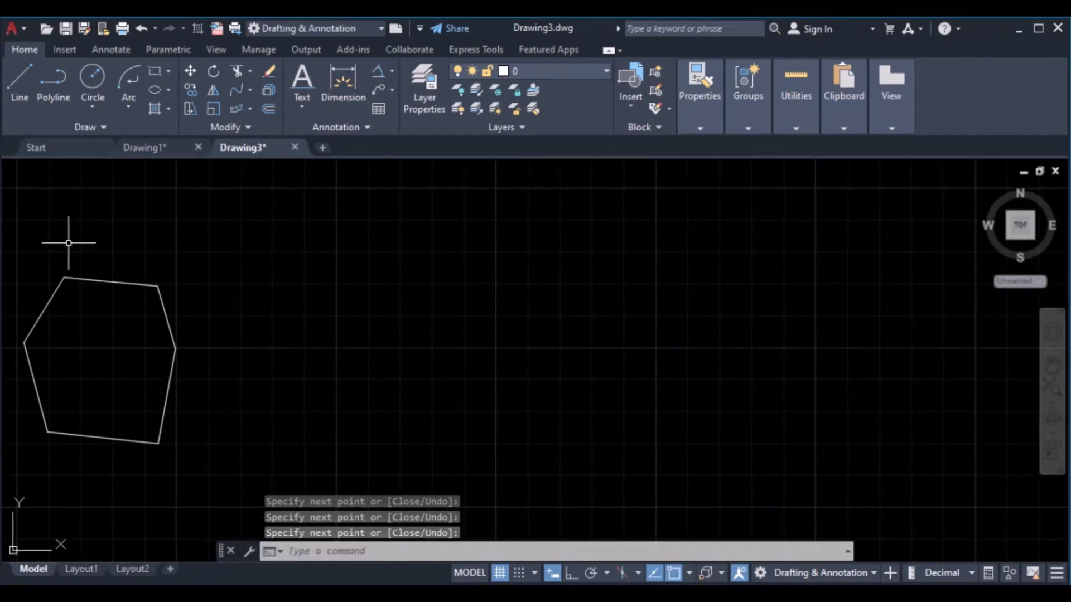
pyautogui.click(103, 128)
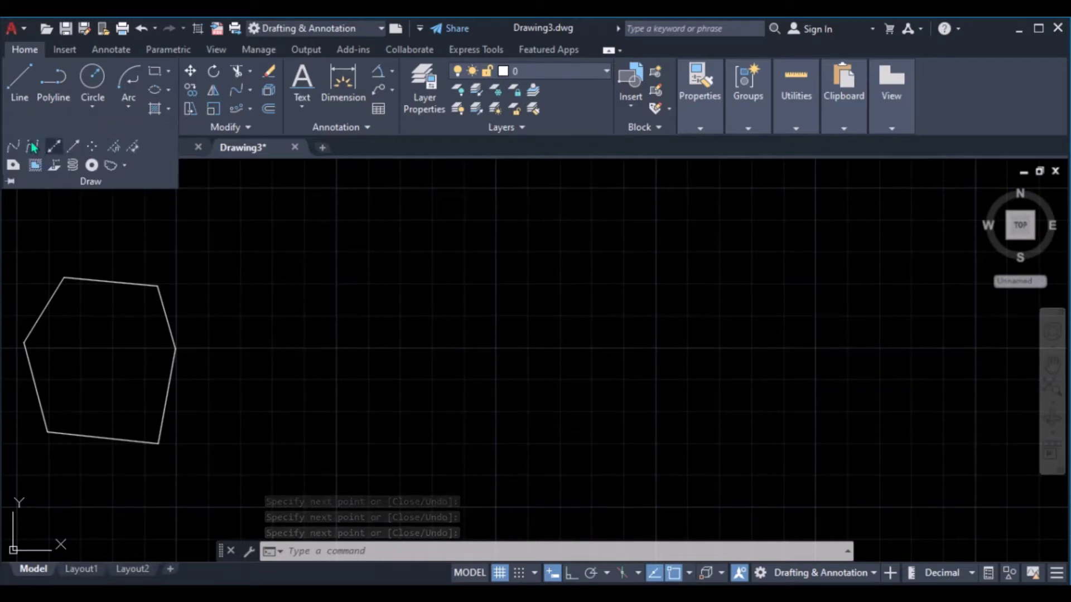
pyautogui.click(12, 146)
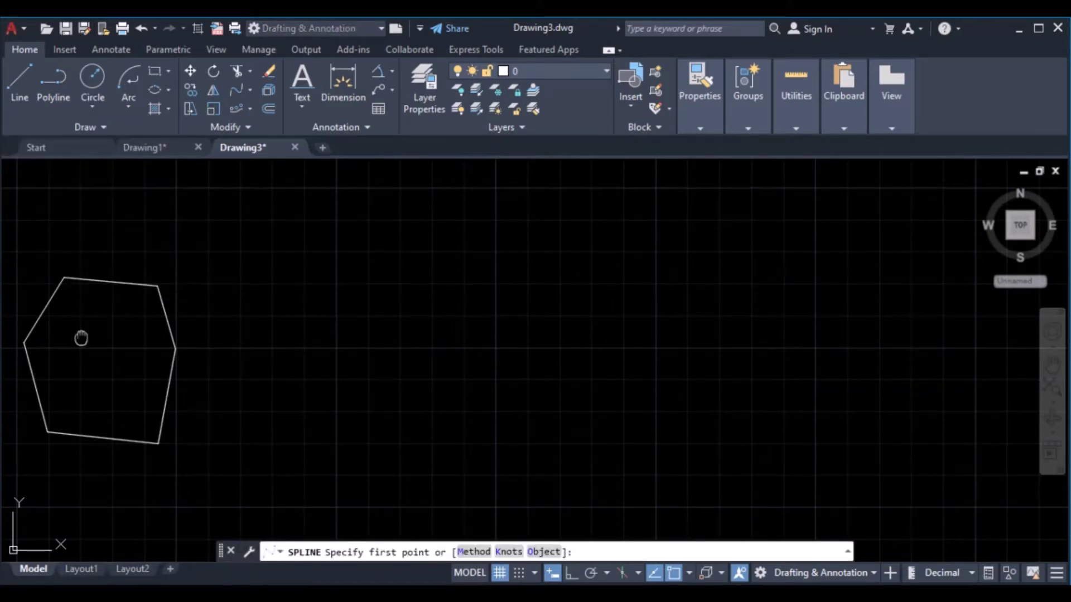
pyautogui.moveTo(82, 334); pyautogui.dragTo(311, 318, button='middle')
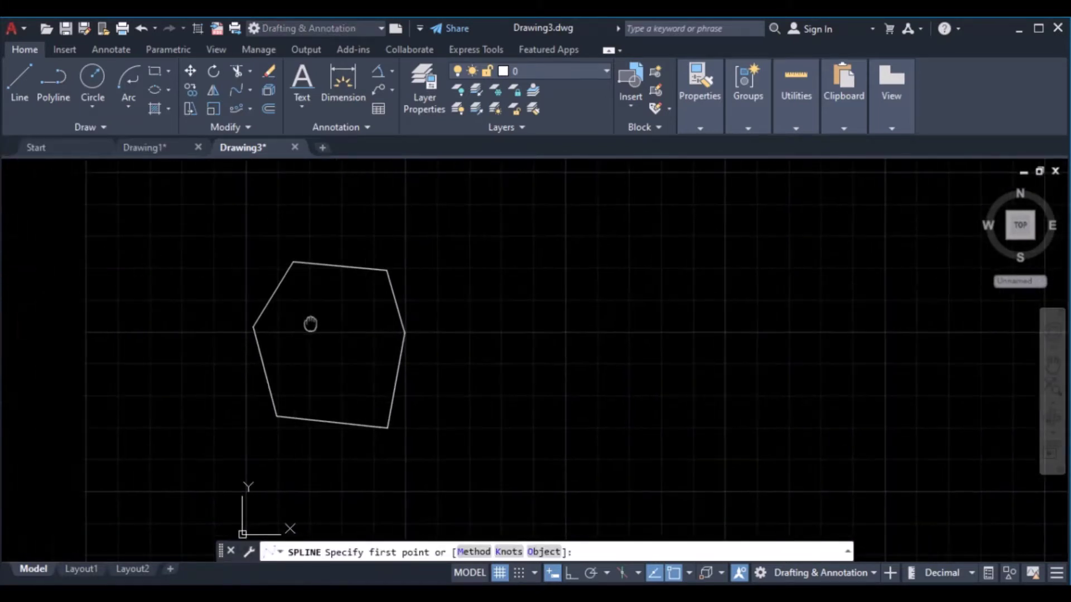
pyautogui.click(253, 326)
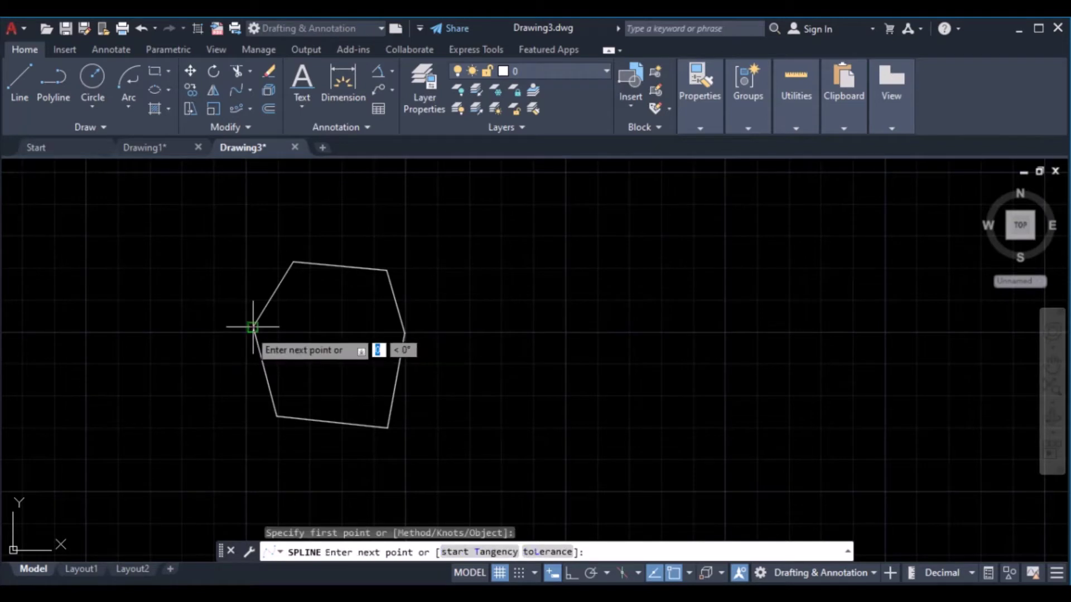
pyautogui.click(292, 263)
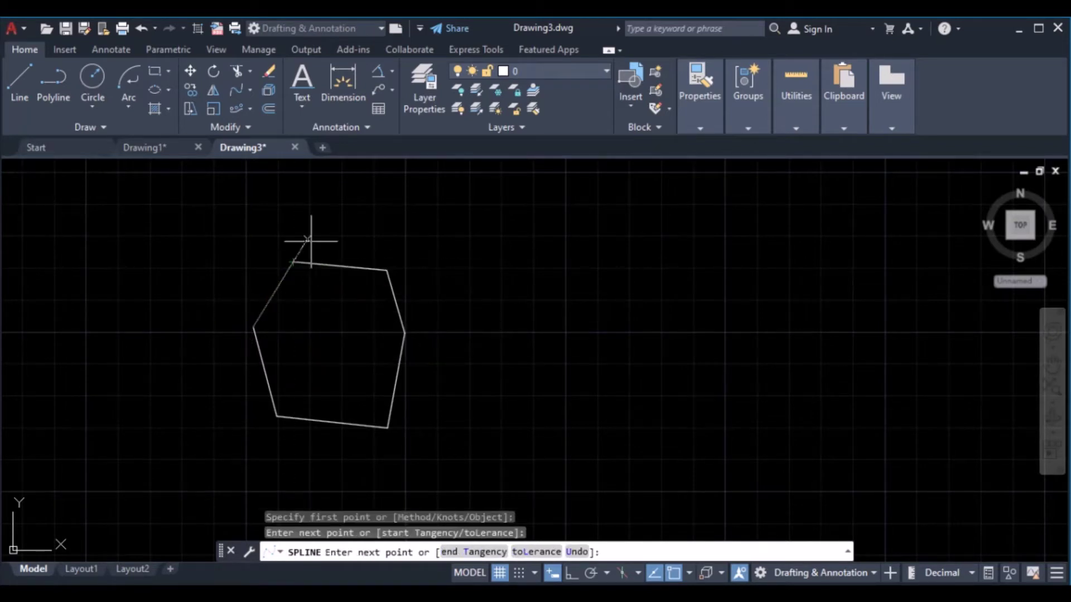
pyautogui.click(387, 270)
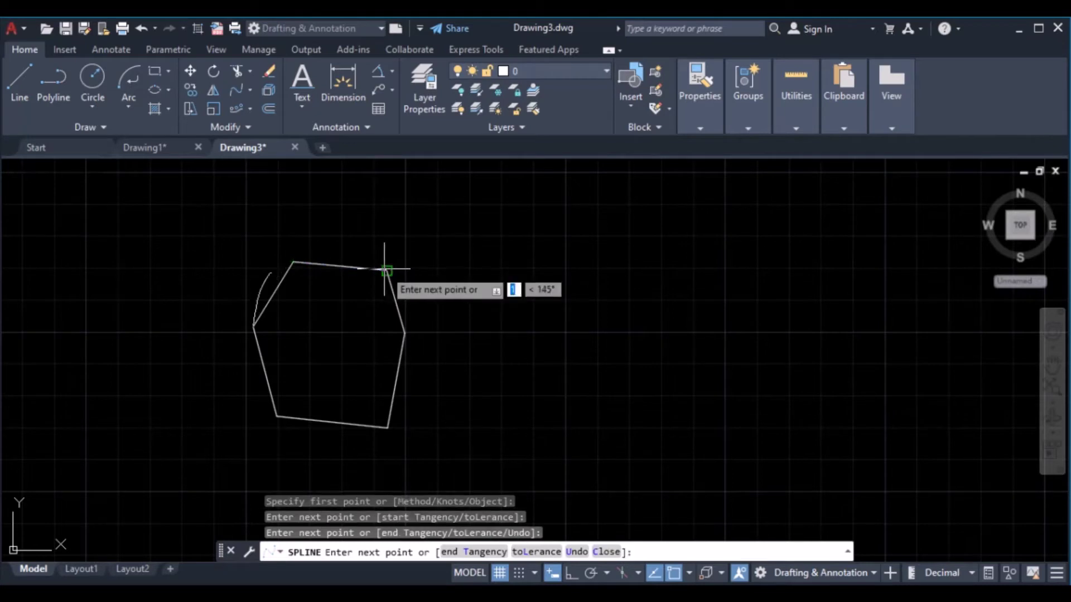
pyautogui.click(405, 333)
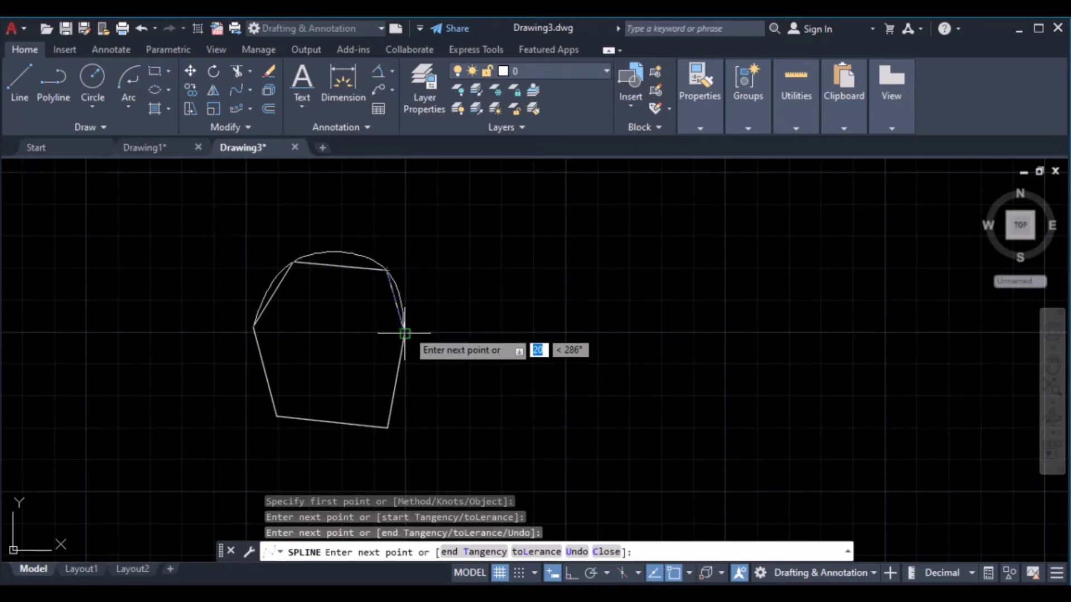
pyautogui.click(387, 428)
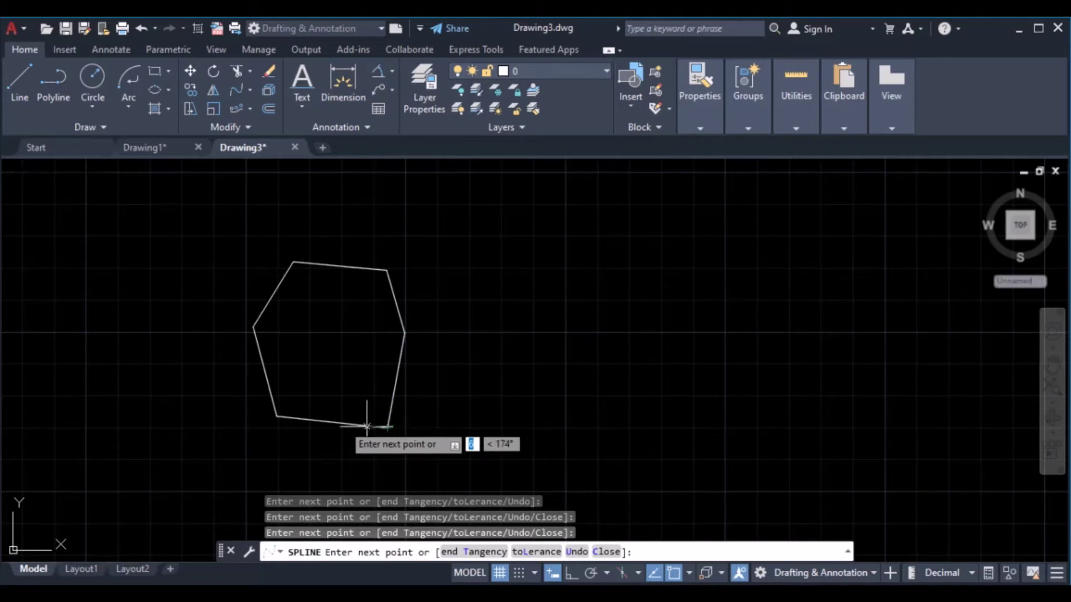
pyautogui.click(278, 415)
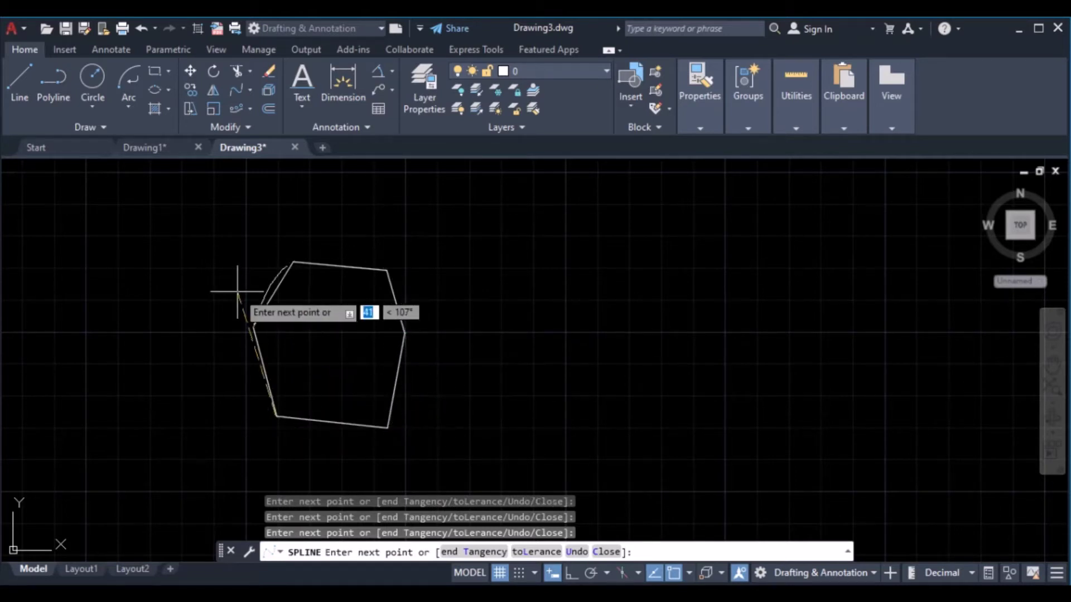
pyautogui.click(253, 327)
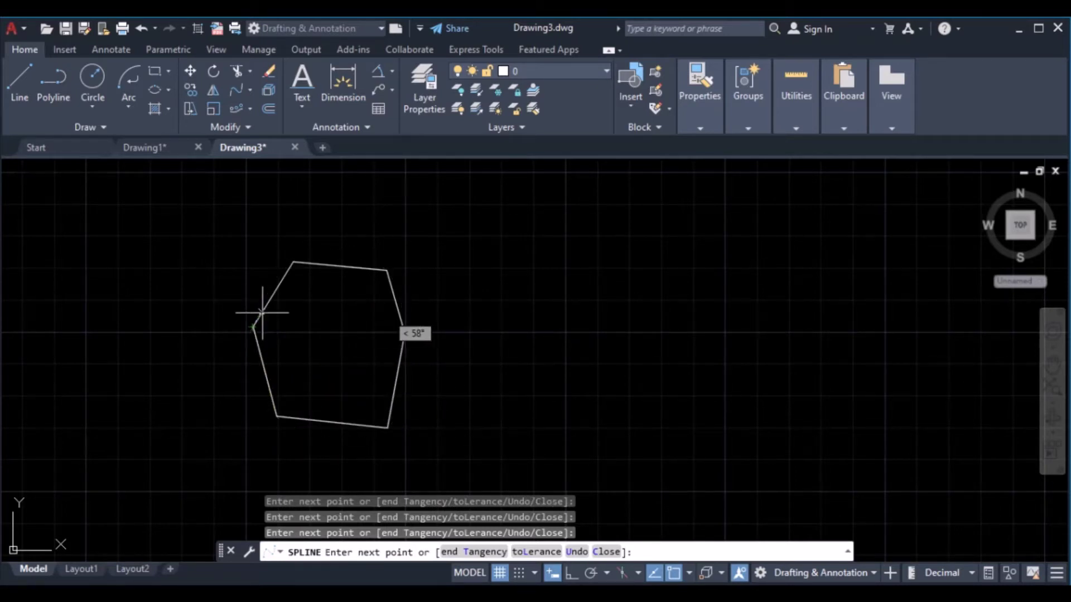
pyautogui.press('Return')
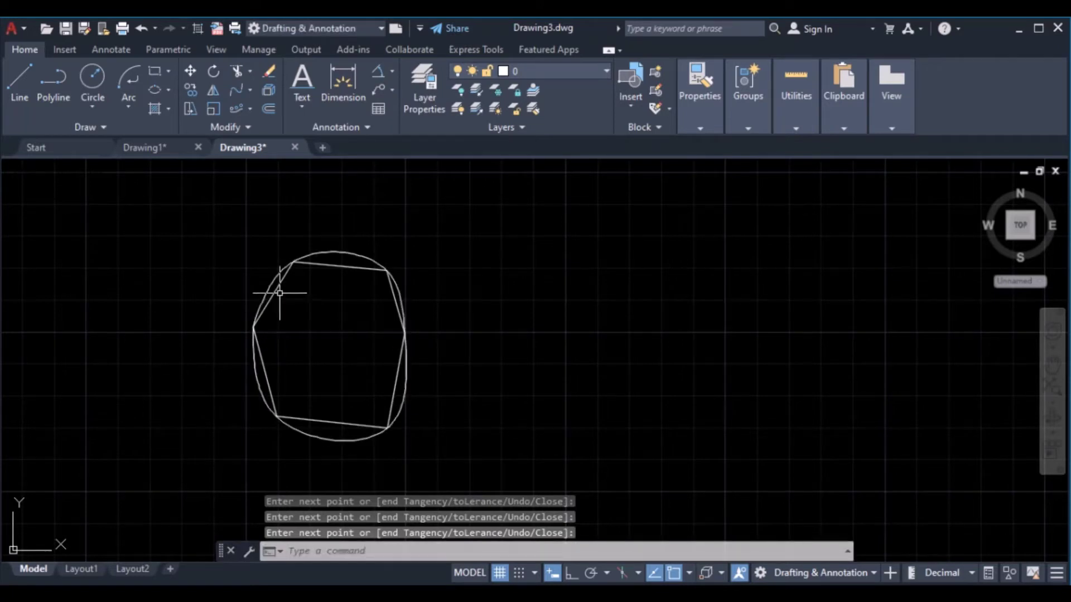
# Draw a second closed, irregular six-sided outline with the Line command to the right of the splined one
pyautogui.scroll(2, 379, 358)
pyautogui.moveTo(378, 358)
pyautogui.mouseDown(button='middle')
pyautogui.moveTo(371, 342)
pyautogui.moveTo(327, 363)
pyautogui.moveTo(160, 340)
pyautogui.moveTo(279, 344)
pyautogui.mouseUp(button='middle')
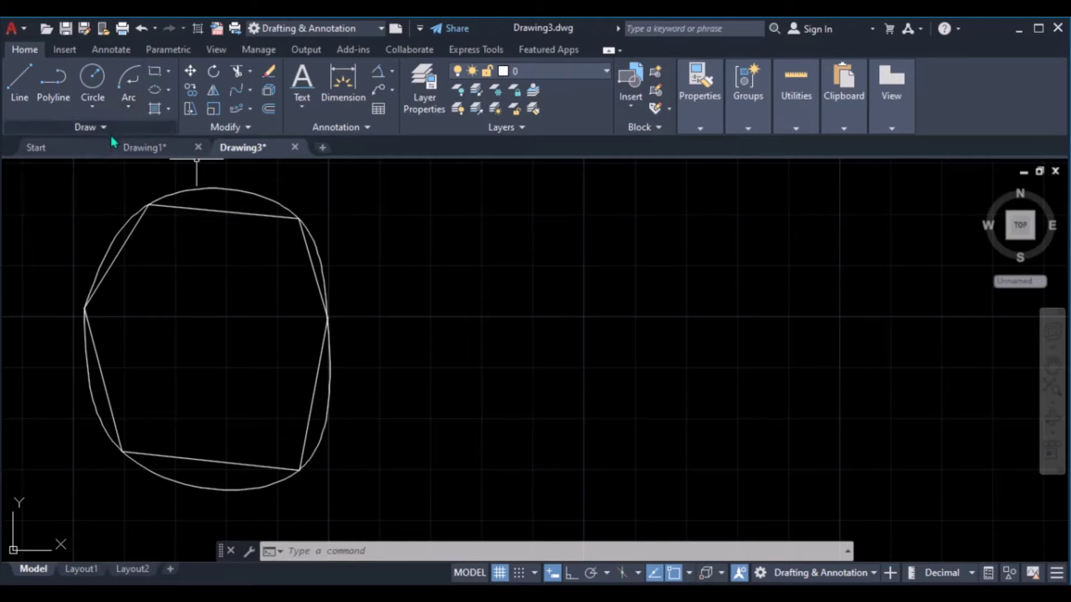
pyautogui.click(20, 81)
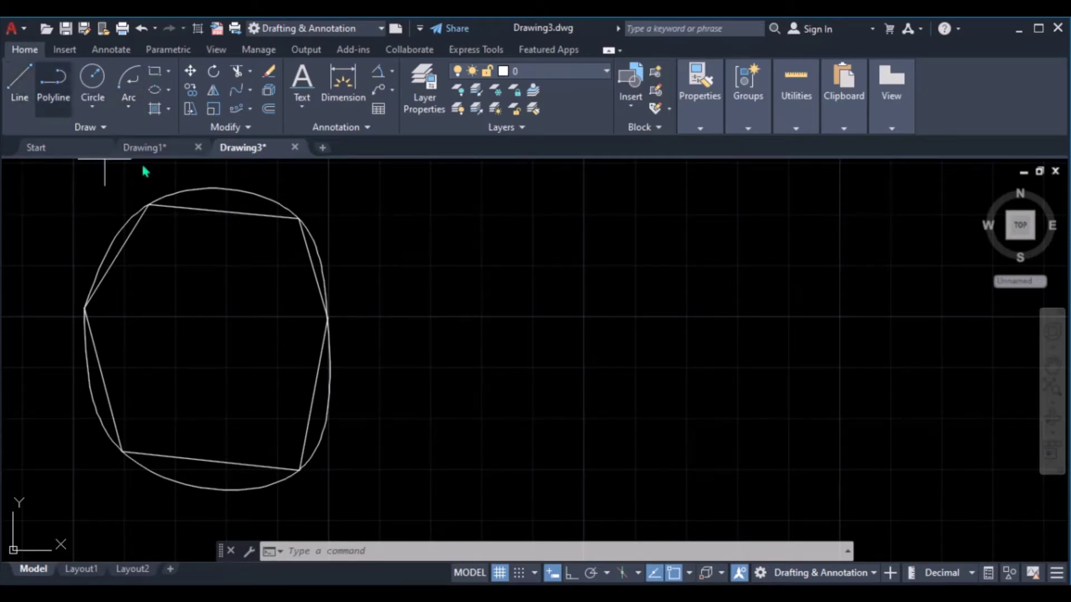
pyautogui.click(481, 275)
pyautogui.click(589, 182)
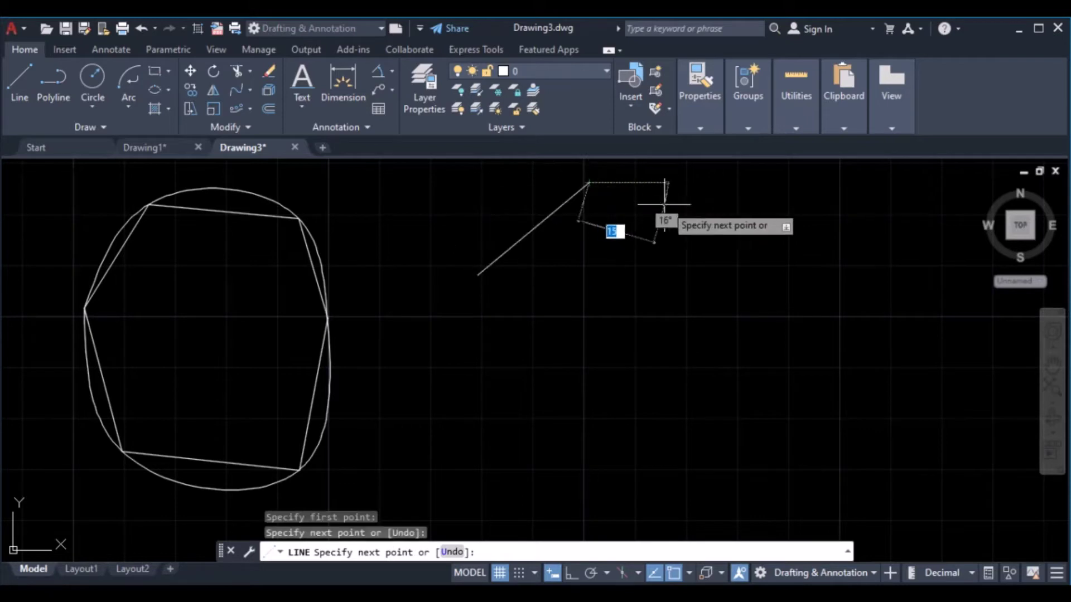
pyautogui.click(774, 234)
pyautogui.click(770, 403)
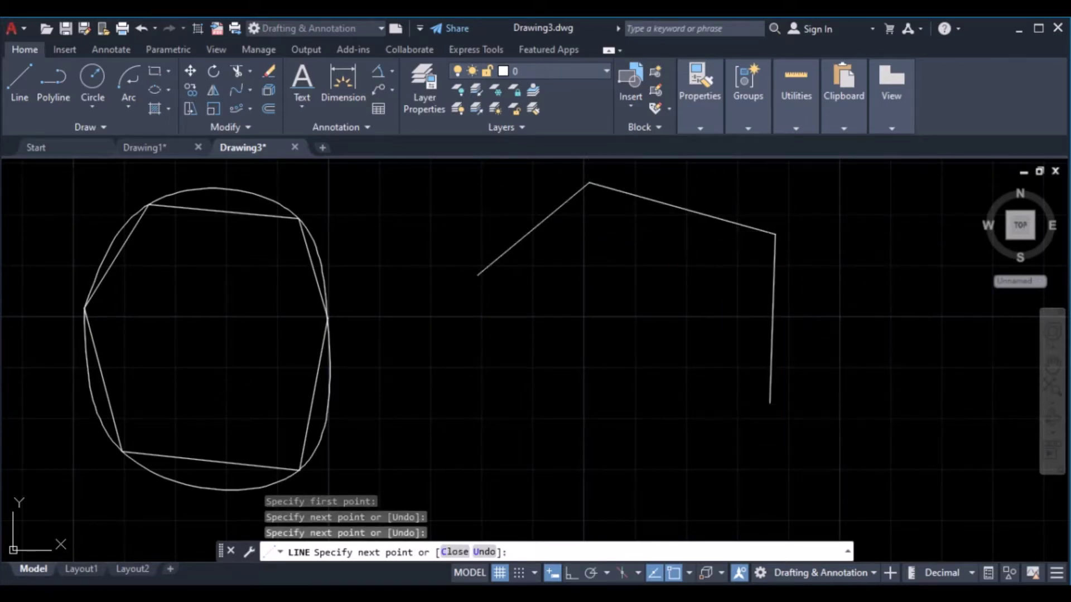
pyautogui.click(667, 506)
pyautogui.click(511, 453)
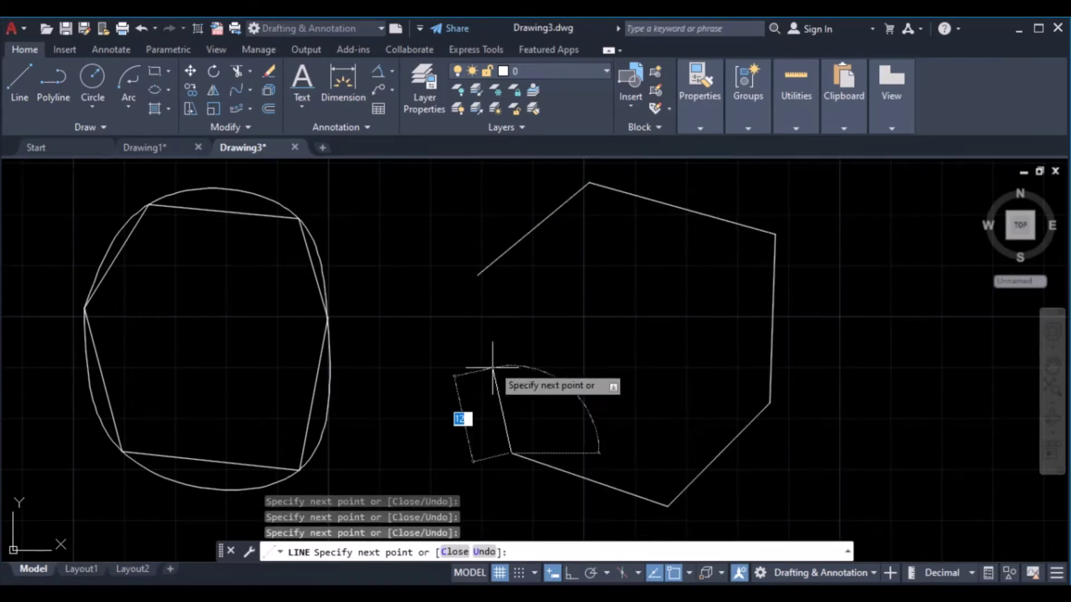
pyautogui.click(478, 274)
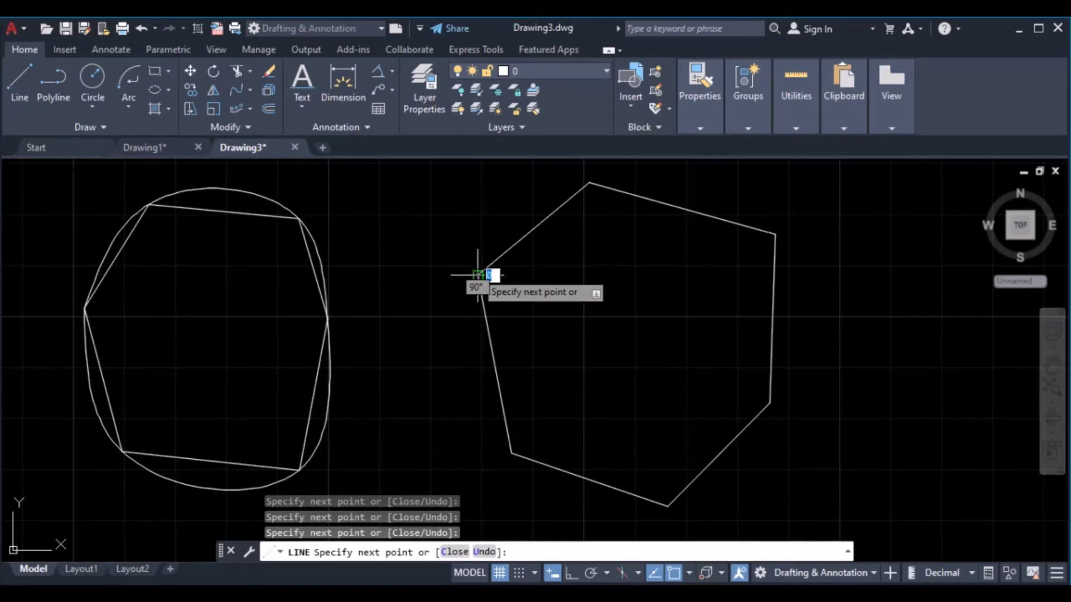
pyautogui.press('Return')
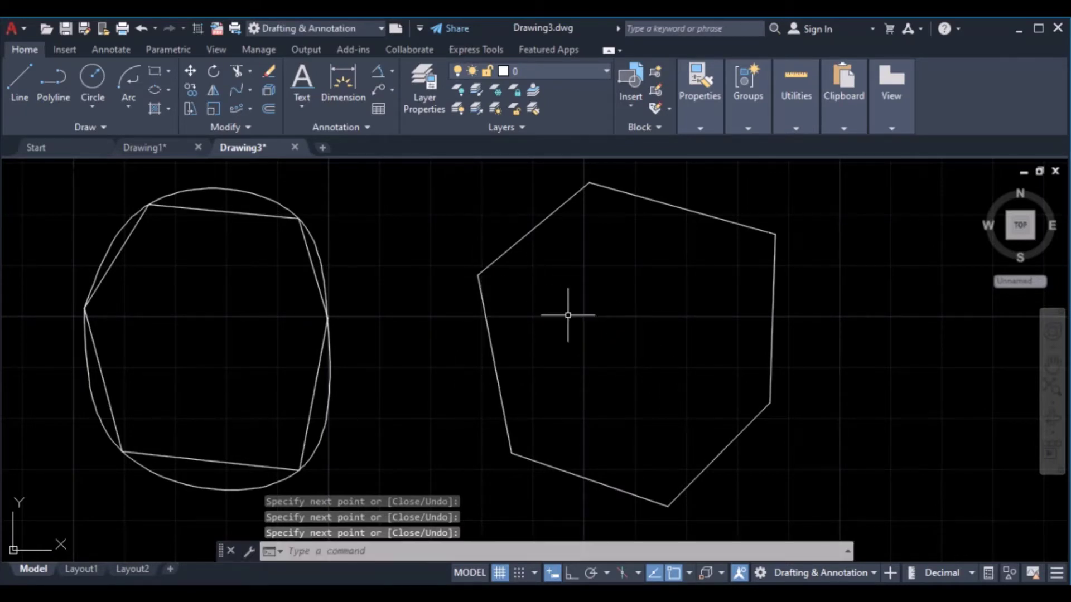
# Draw a Spline CV curve using the second outline's six corners as control points, starting and ending at its leftmost corner
pyautogui.moveTo(569, 311); pyautogui.dragTo(498, 337, button='middle')
pyautogui.scroll(-2, 495, 342)
pyautogui.moveTo(473, 425)
pyautogui.mouseDown(button='middle')
pyautogui.moveTo(470, 375)
pyautogui.moveTo(447, 374)
pyautogui.mouseUp(button='middle')
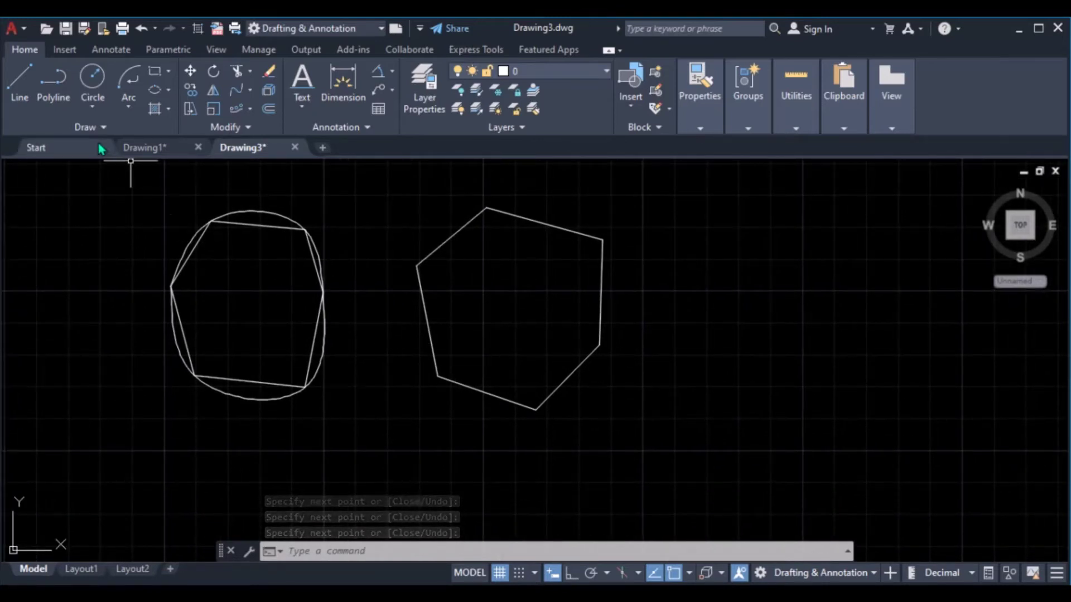
pyautogui.click(111, 128)
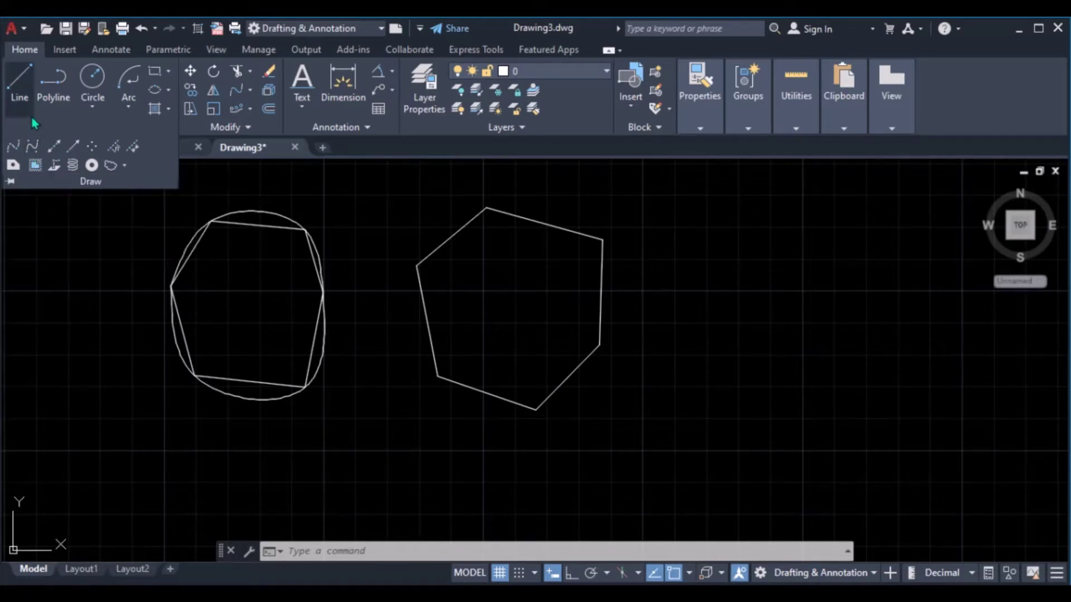
pyautogui.click(32, 146)
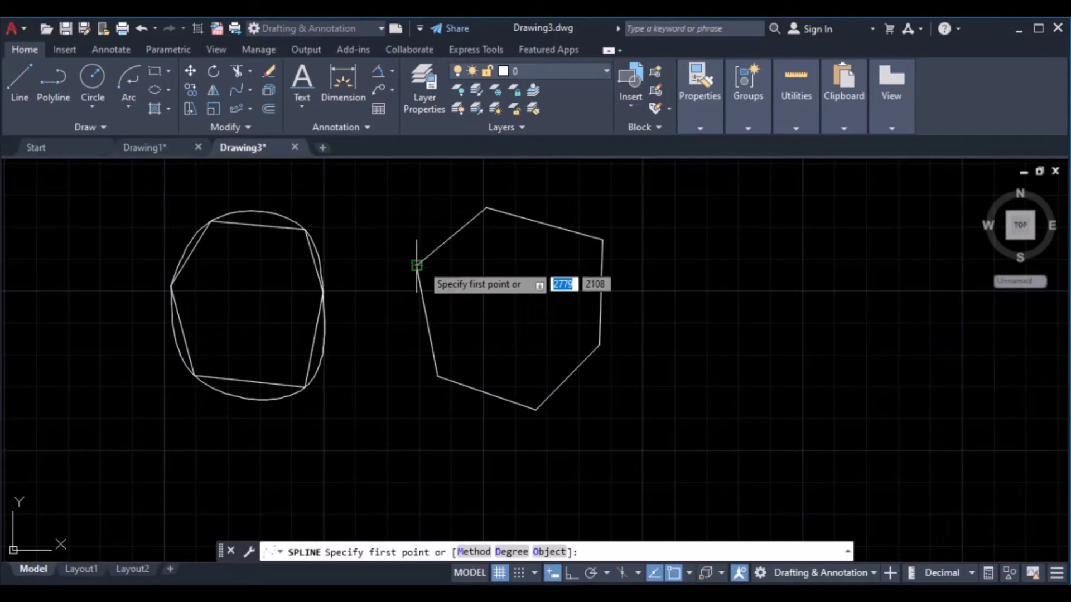
pyautogui.click(416, 264)
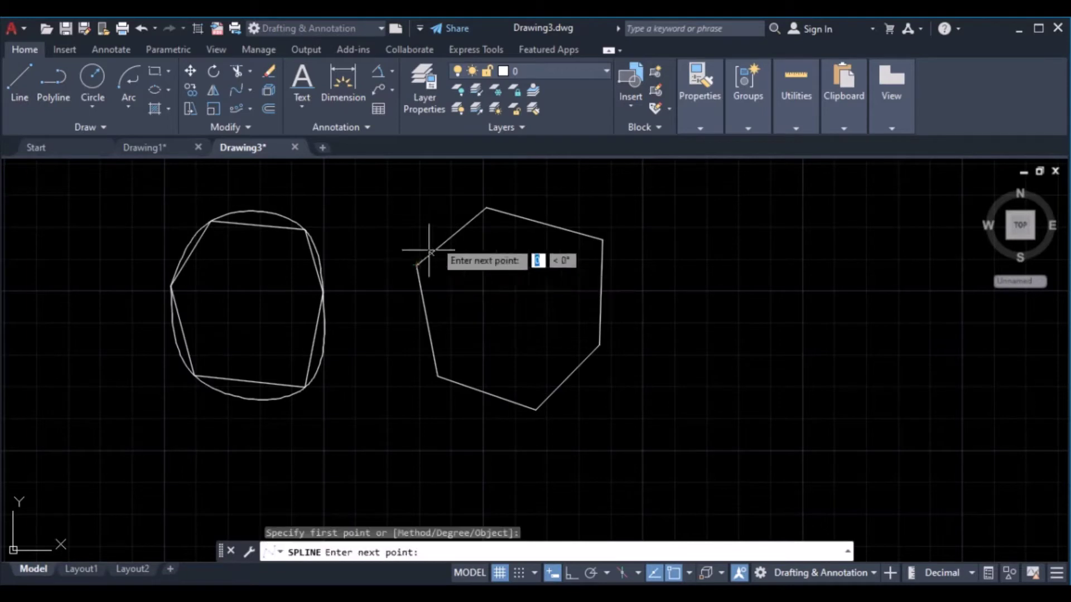
pyautogui.click(487, 209)
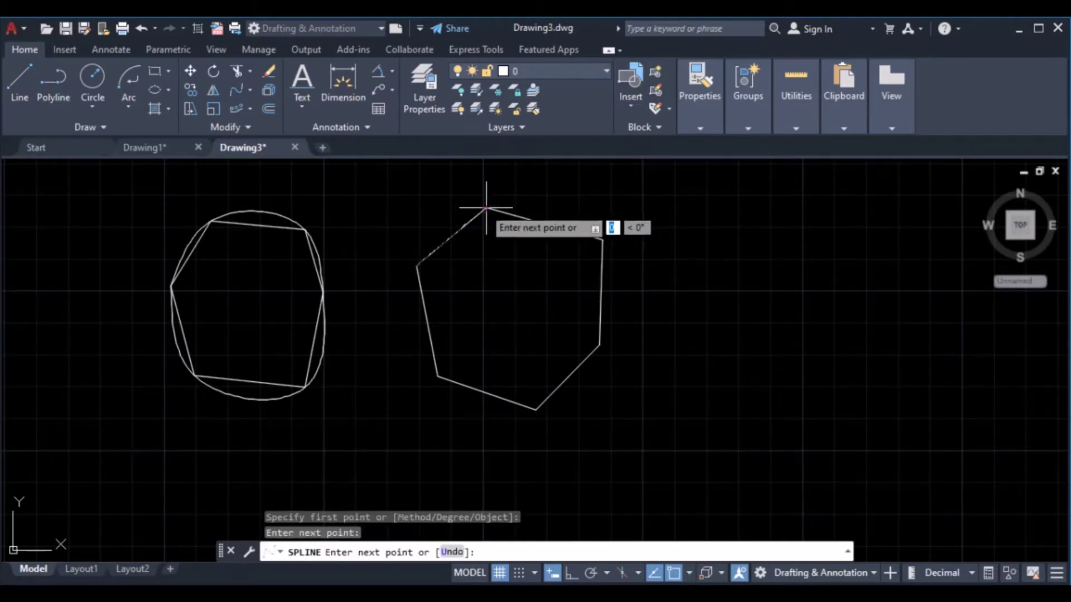
pyautogui.click(602, 240)
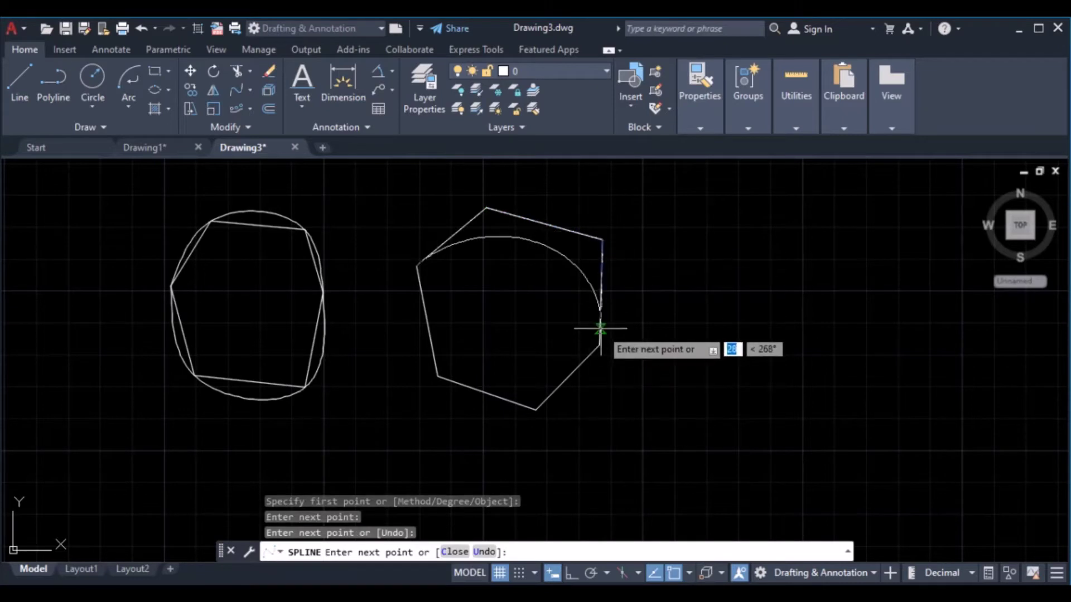
pyautogui.click(600, 345)
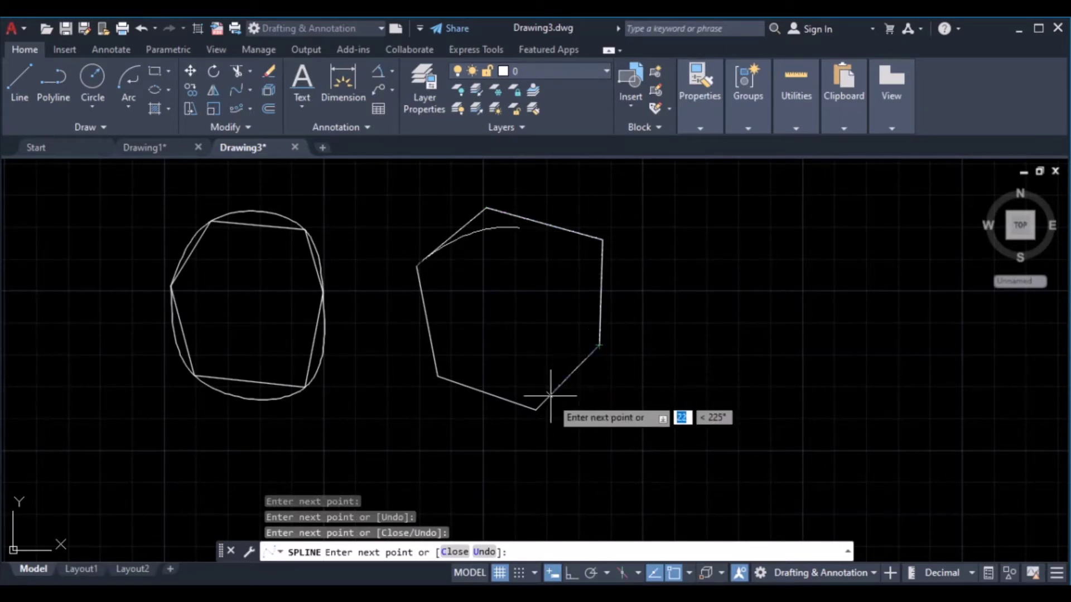
pyautogui.click(536, 410)
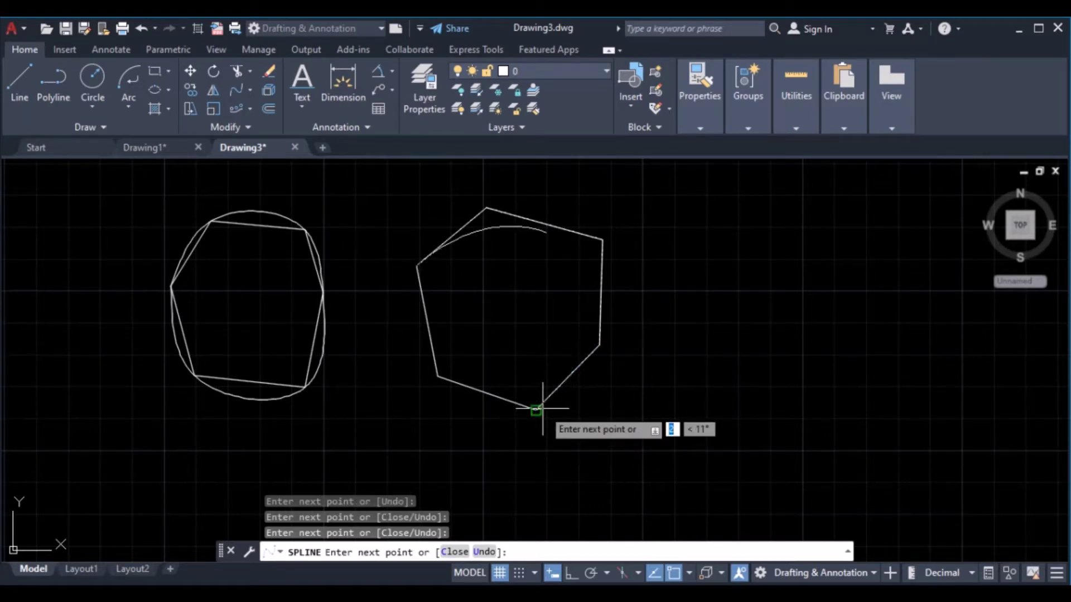
pyautogui.click(436, 376)
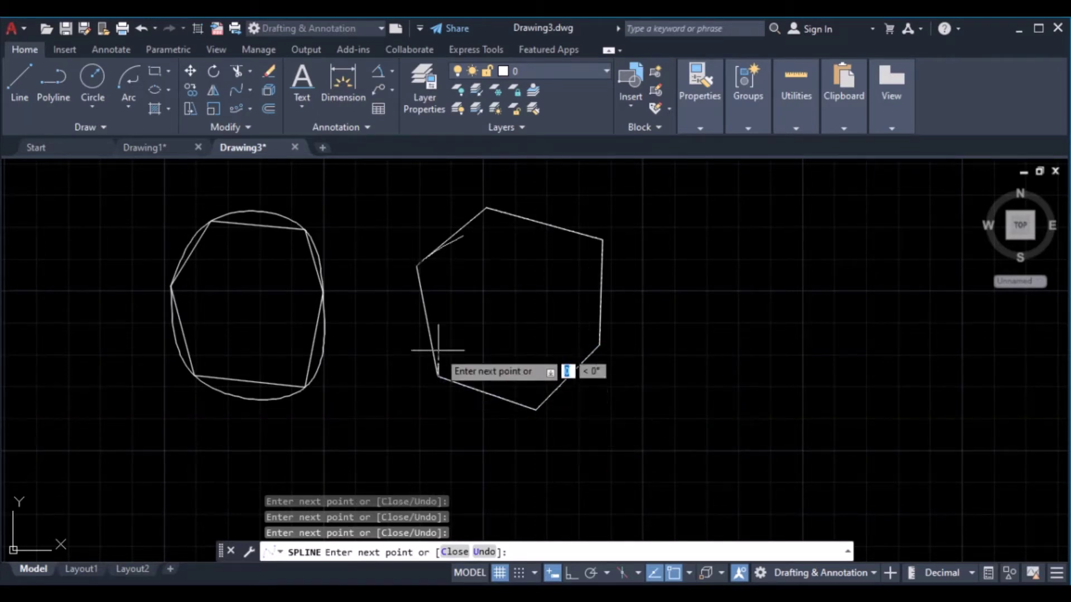
pyautogui.click(417, 266)
pyautogui.press('Return')
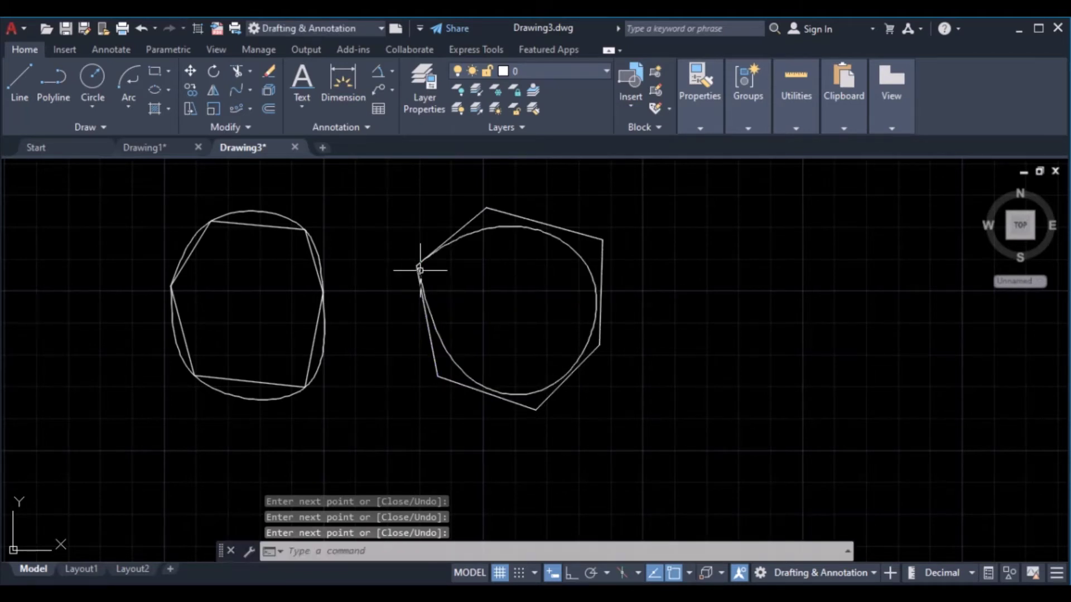
# Examine how the Spline CV curve runs relative to its outline's corners and compare it with the Spline Fit curve
pyautogui.scroll(2, 520, 262)
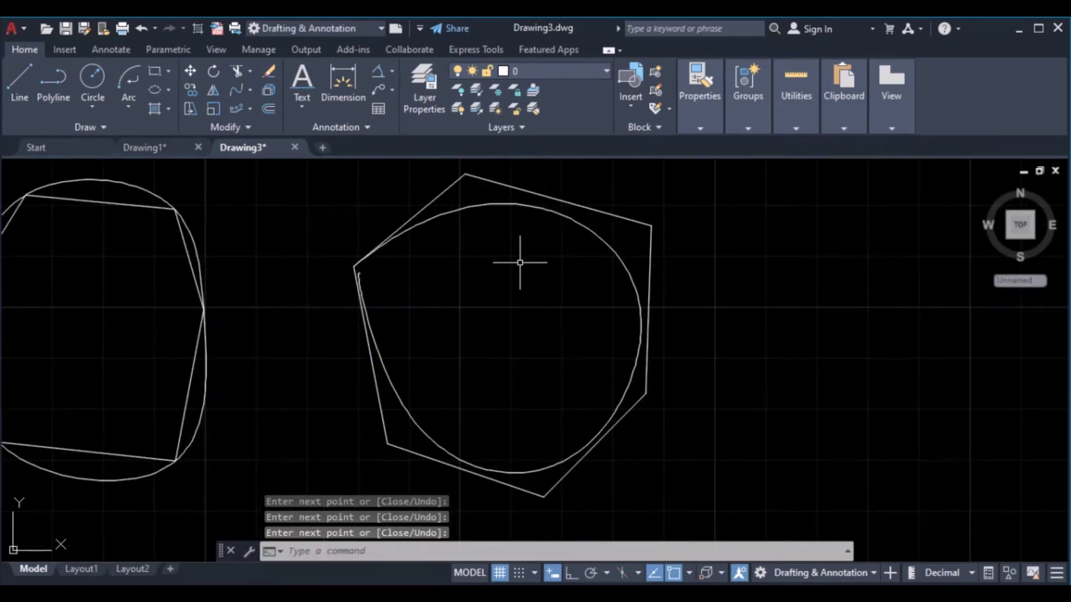
pyautogui.moveTo(520, 263)
pyautogui.mouseDown(button='middle')
pyautogui.moveTo(552, 339)
pyautogui.moveTo(519, 294)
pyautogui.mouseUp(button='middle')
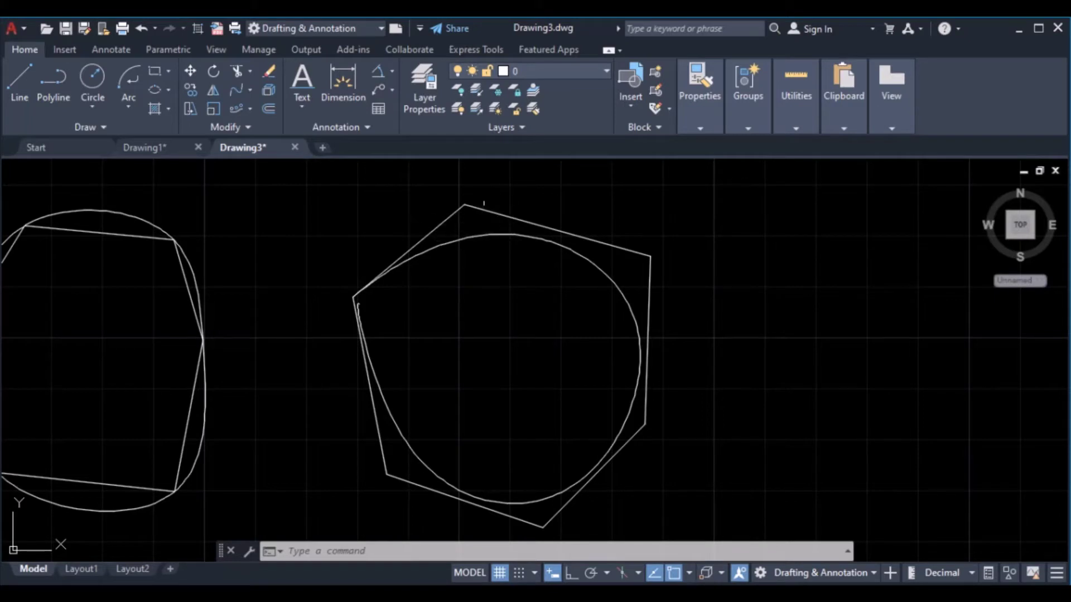
pyautogui.scroll(2, 477, 214)
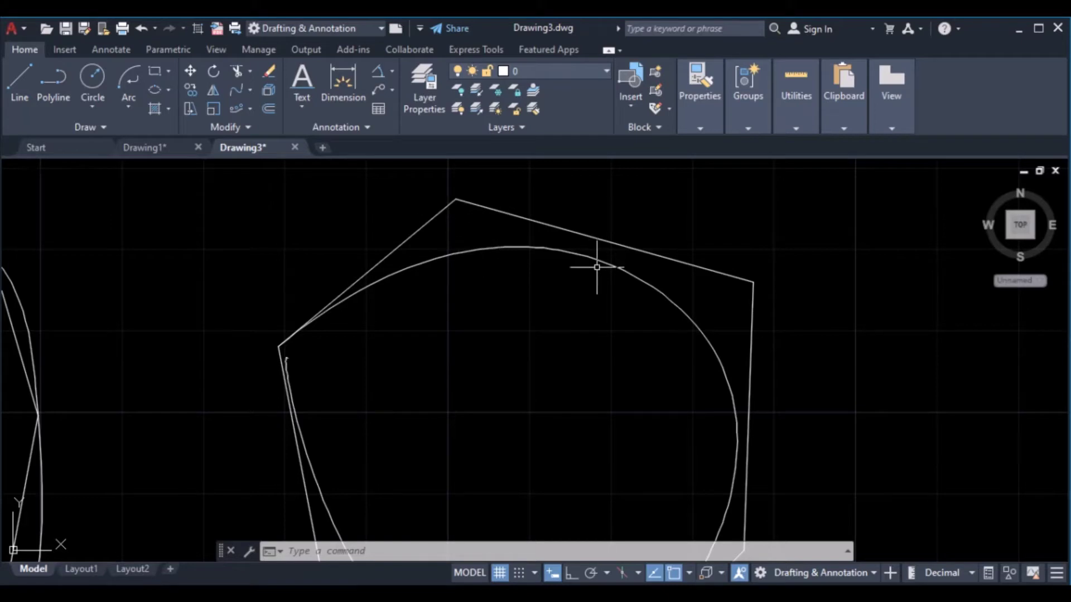
pyautogui.scroll(-2, 724, 313)
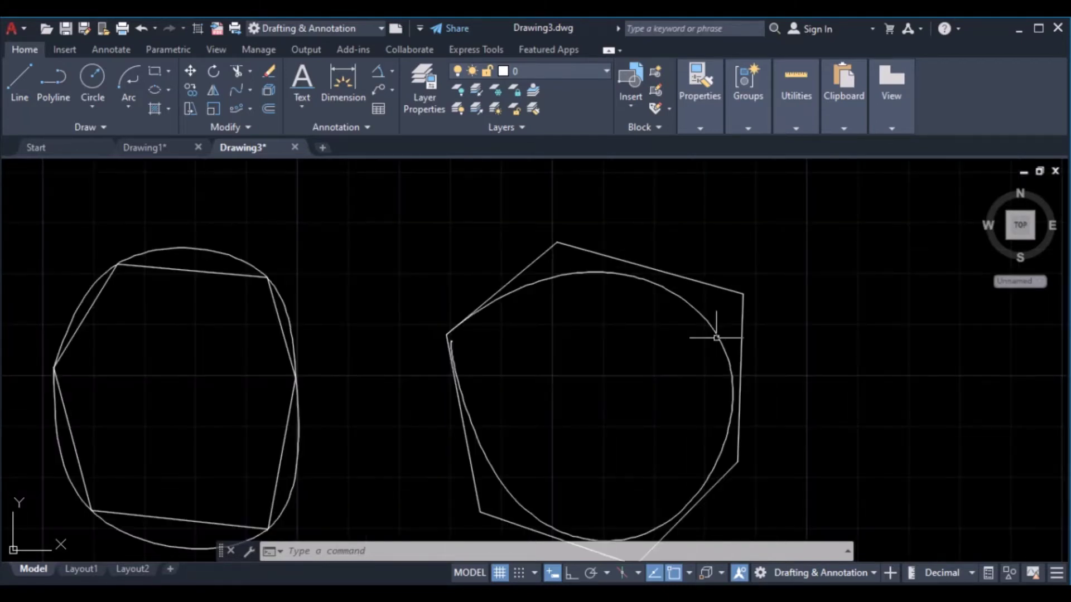
pyautogui.moveTo(700, 419)
pyautogui.mouseDown(button='middle')
pyautogui.moveTo(681, 364)
pyautogui.moveTo(631, 288)
pyautogui.mouseUp(button='middle')
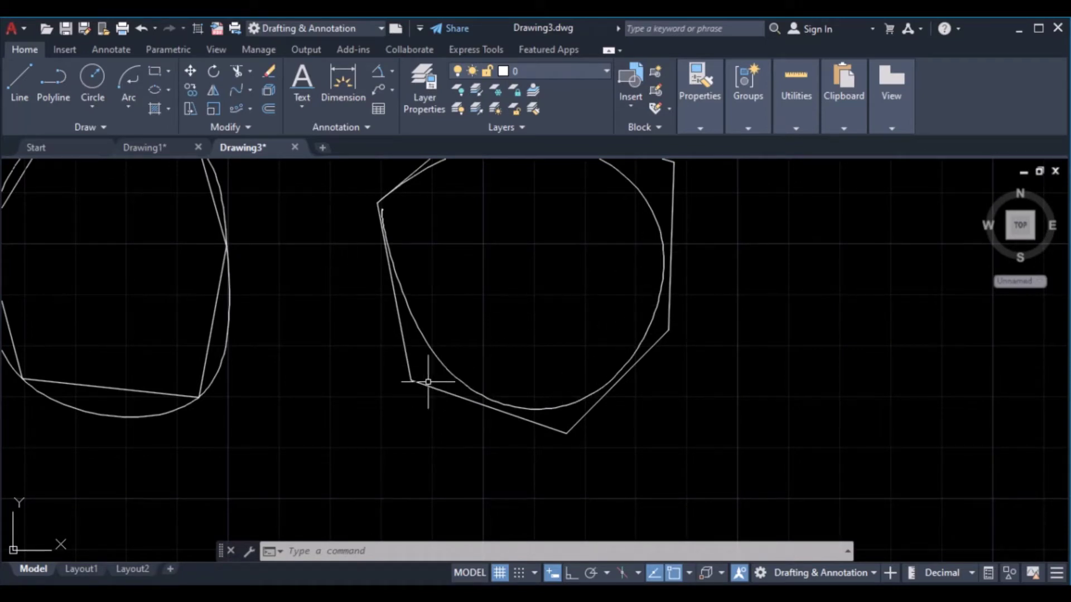
pyautogui.moveTo(399, 376); pyautogui.dragTo(551, 367, button='middle')
pyautogui.scroll(-3, 323, 391)
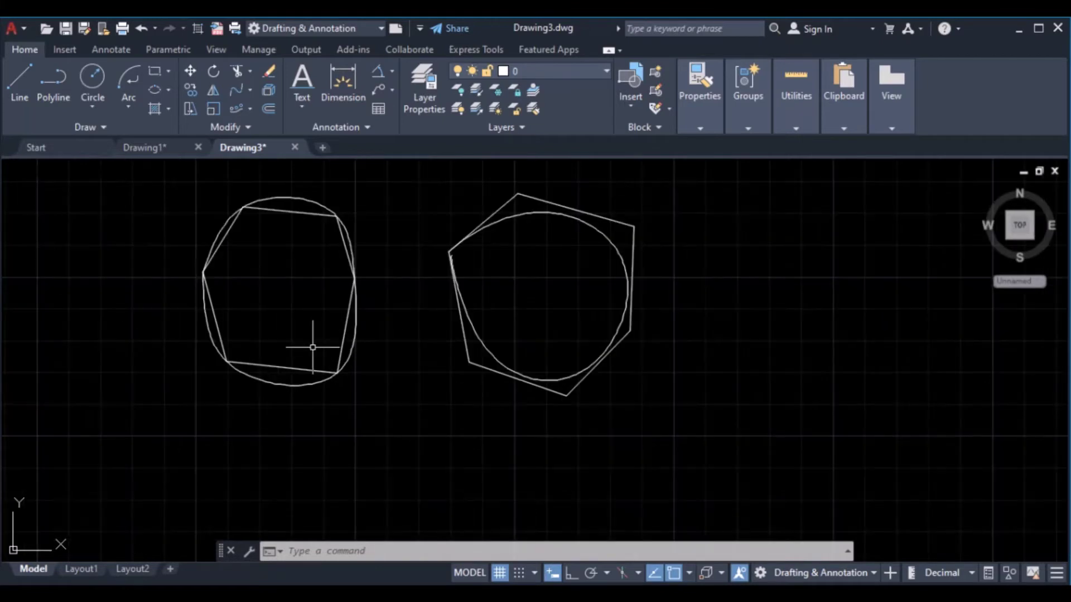
pyautogui.scroll(3, 319, 387)
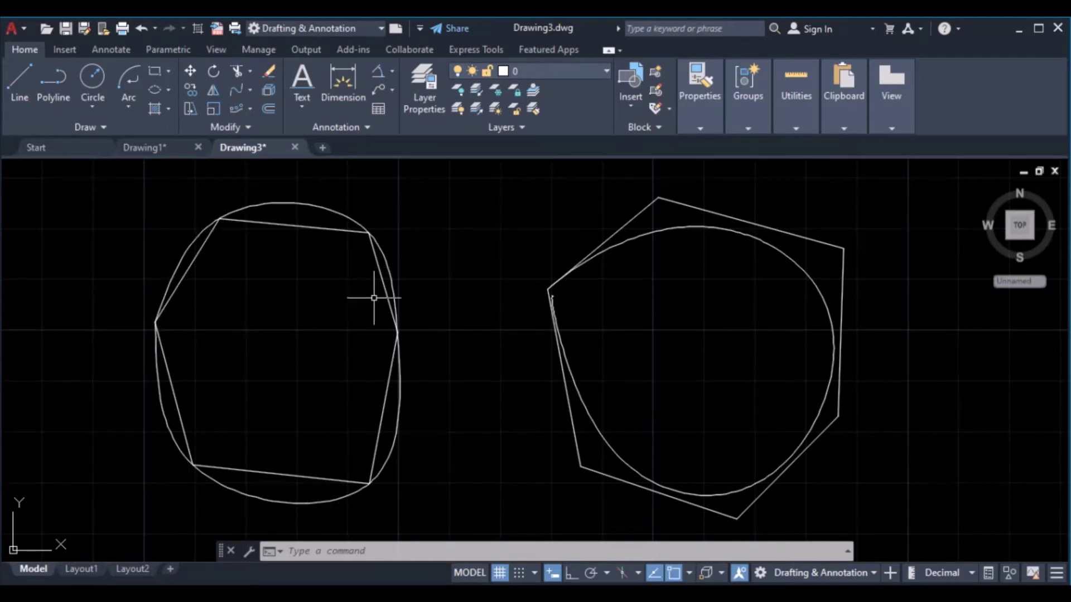
pyautogui.scroll(-2, 566, 327)
pyautogui.moveTo(517, 376); pyautogui.dragTo(512, 284, button='middle')
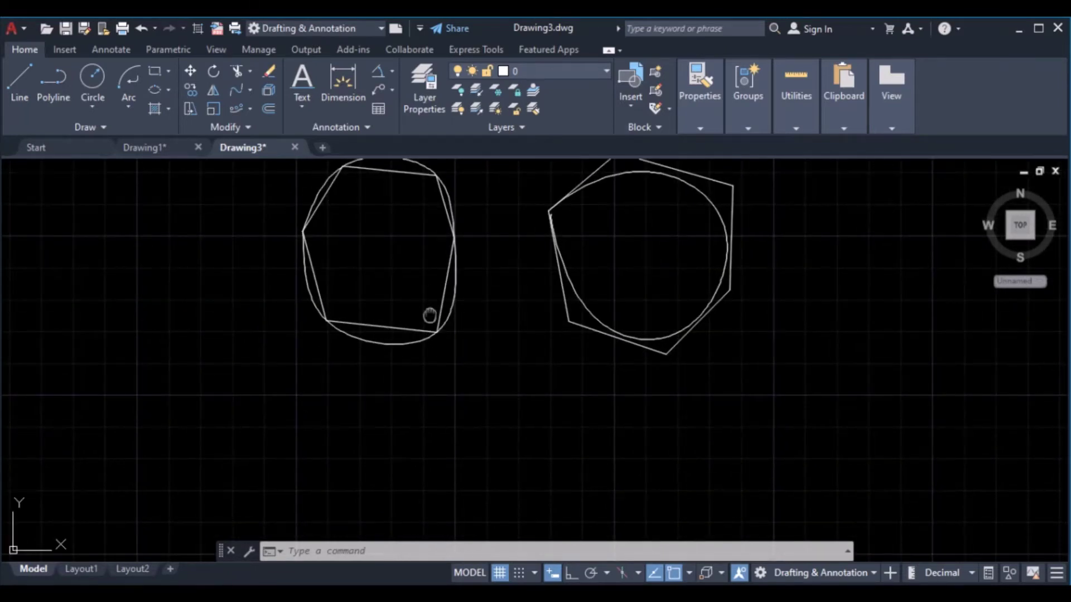
pyautogui.moveTo(430, 313)
pyautogui.mouseDown(button='middle')
pyautogui.moveTo(420, 340)
pyautogui.moveTo(380, 377)
pyautogui.mouseUp(button='middle')
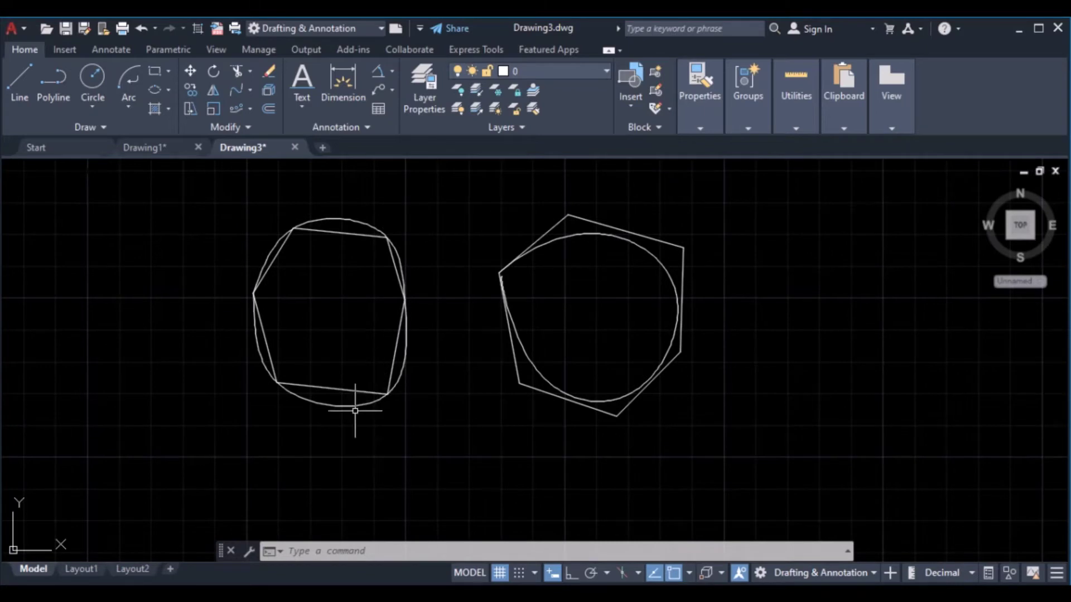
# Draw a rectangle about 76 by 28 units in the empty area below the two splined outlines
pyautogui.moveTo(354, 412); pyautogui.dragTo(359, 341, button='middle')
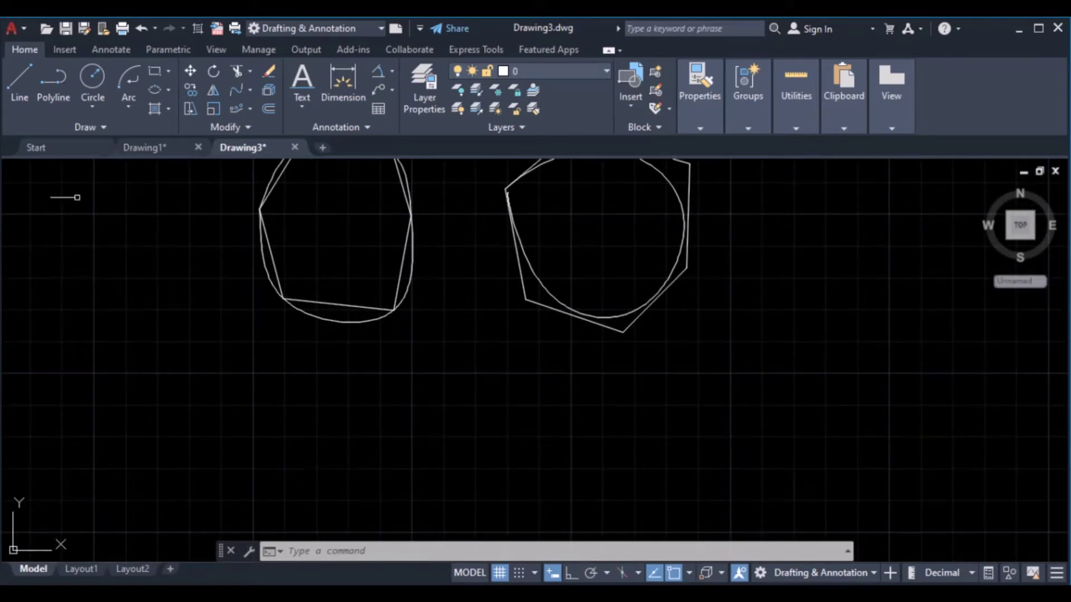
pyautogui.click(20, 81)
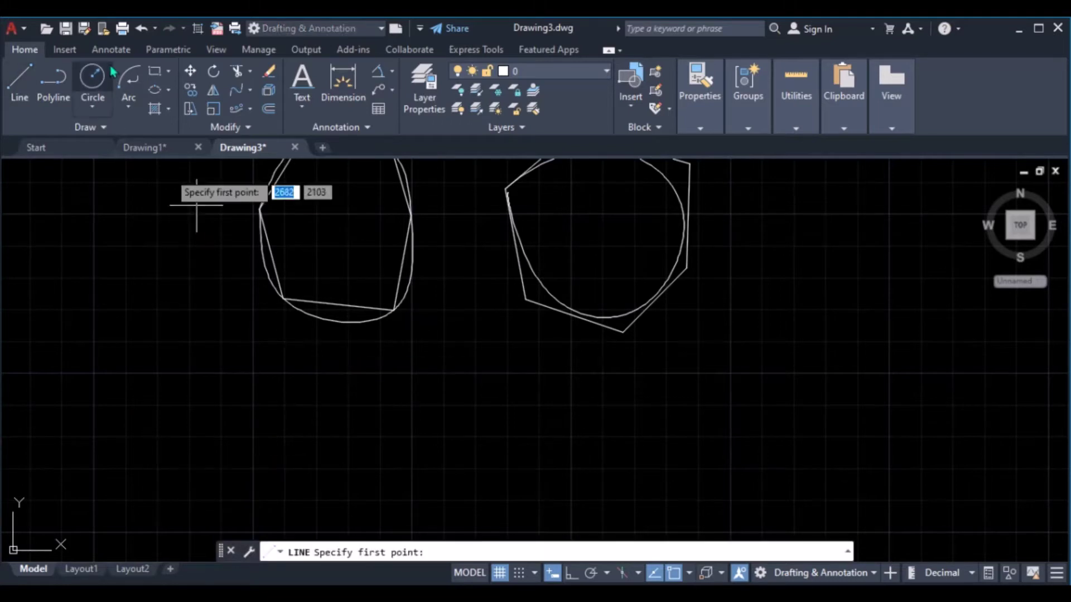
pyautogui.click(154, 73)
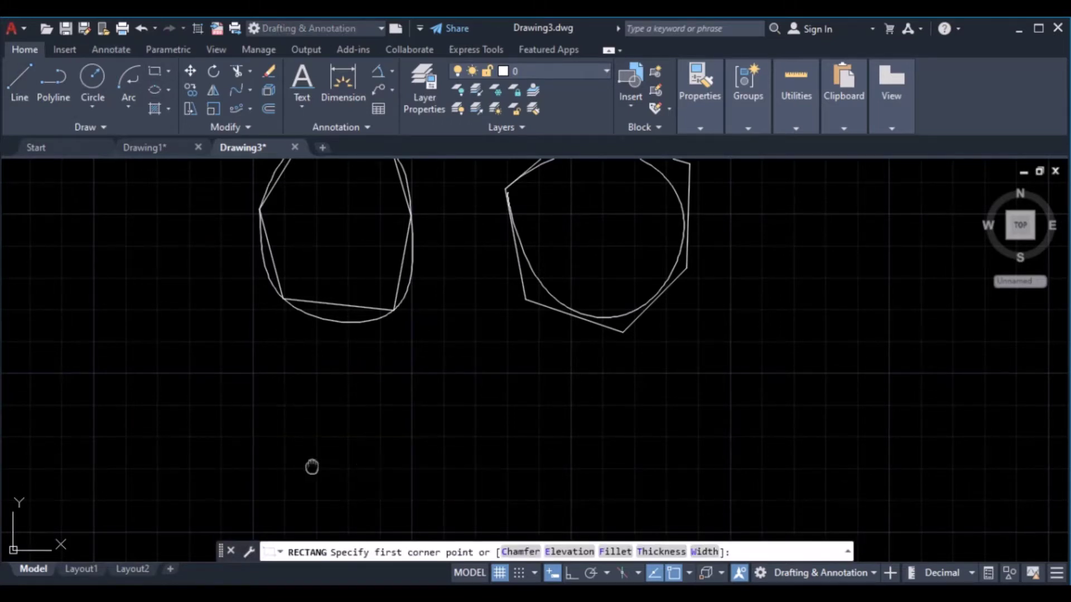
pyautogui.moveTo(311, 466); pyautogui.dragTo(334, 335, button='middle')
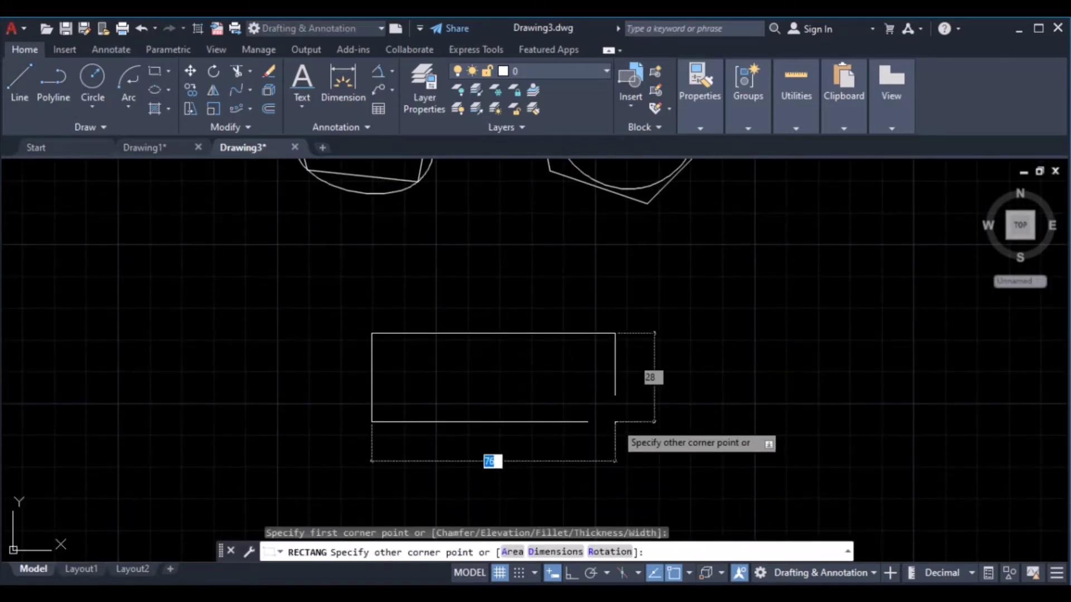
pyautogui.click(615, 421)
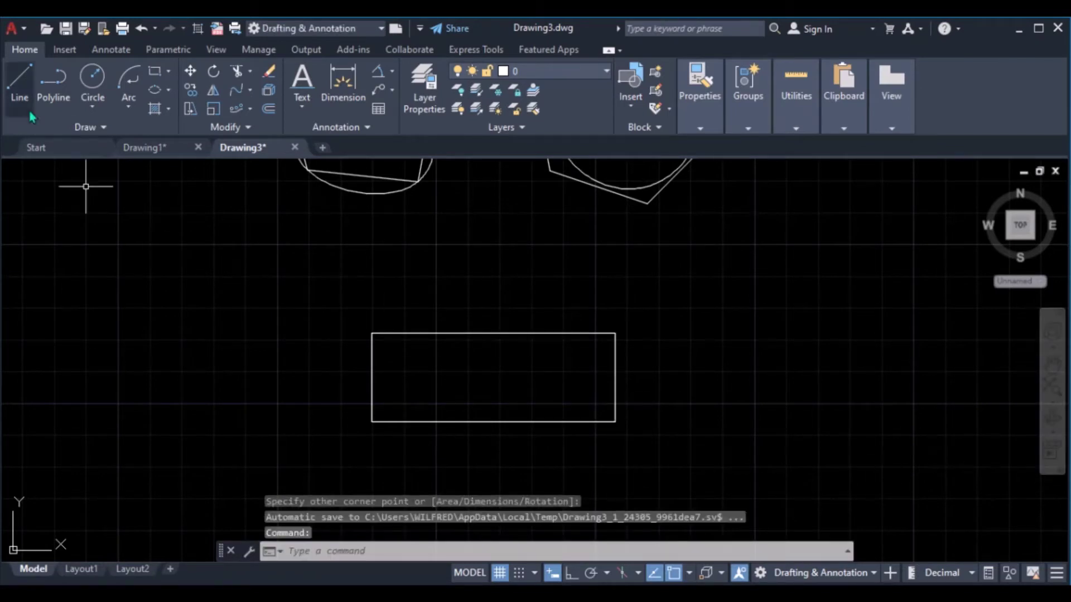
# Draw a wavy Spline Fit curve all around the rectangle, starting and ending just below its lower-left corner
pyautogui.click(102, 129)
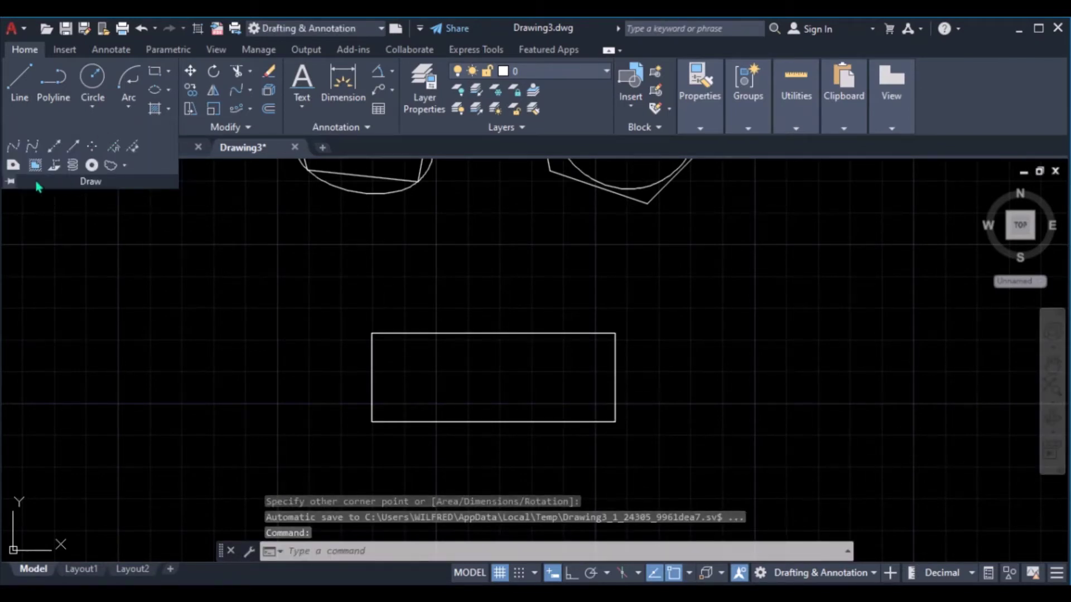
pyautogui.click(13, 146)
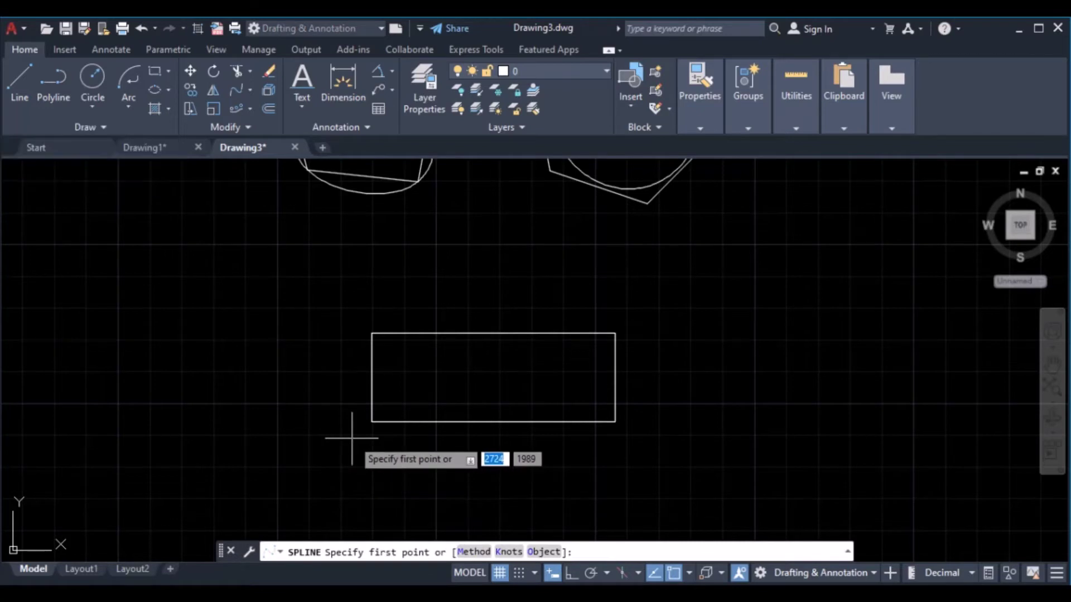
pyautogui.moveTo(354, 430); pyautogui.dragTo(345, 386, button='middle')
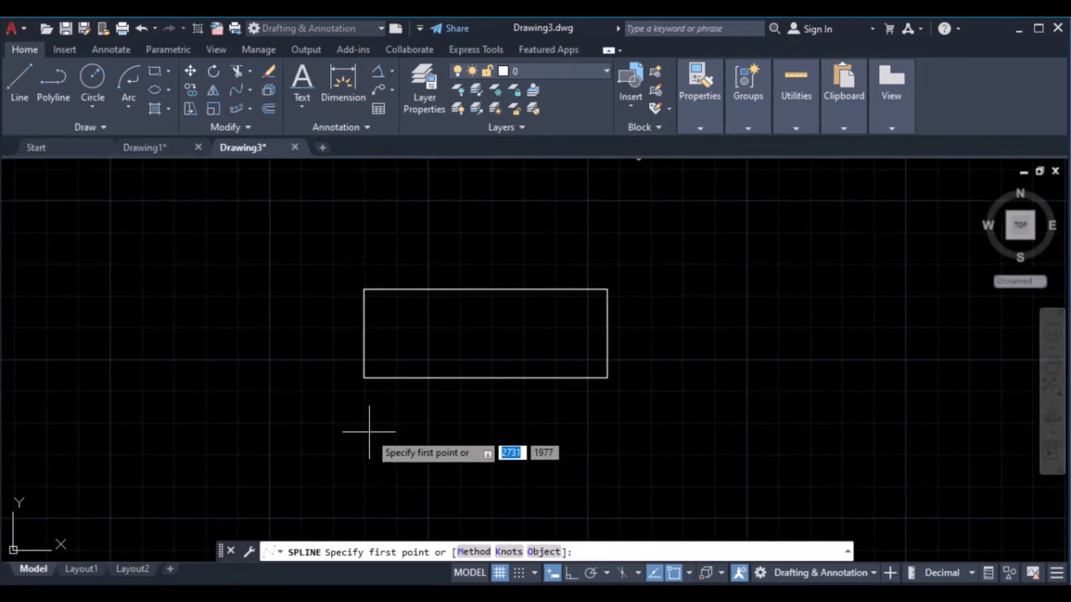
pyautogui.click(358, 430)
pyautogui.click(417, 407)
pyautogui.click(493, 444)
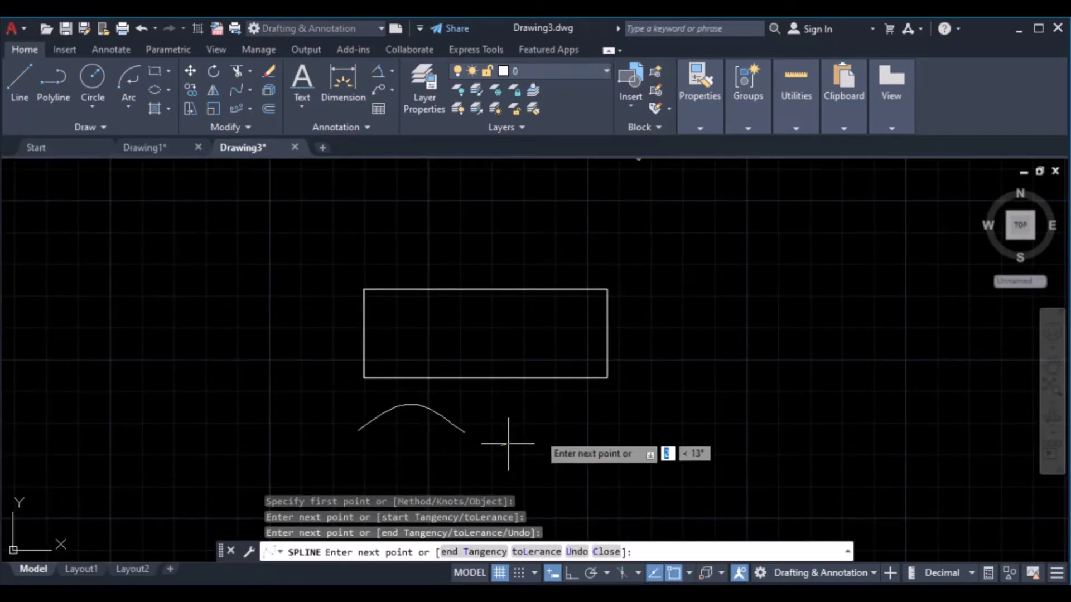
pyautogui.click(575, 413)
pyautogui.click(658, 425)
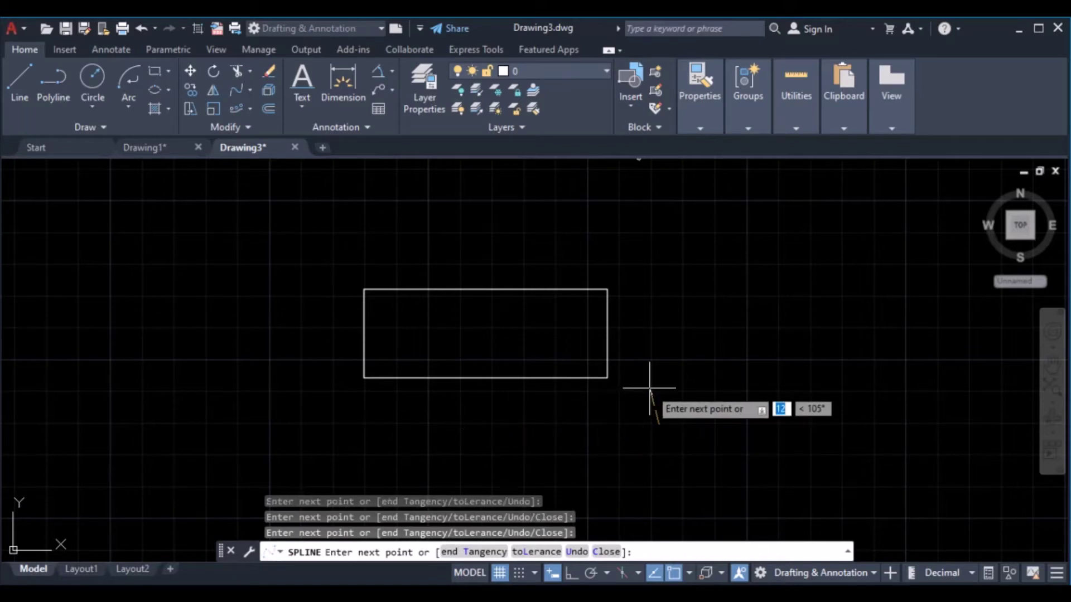
pyautogui.click(658, 336)
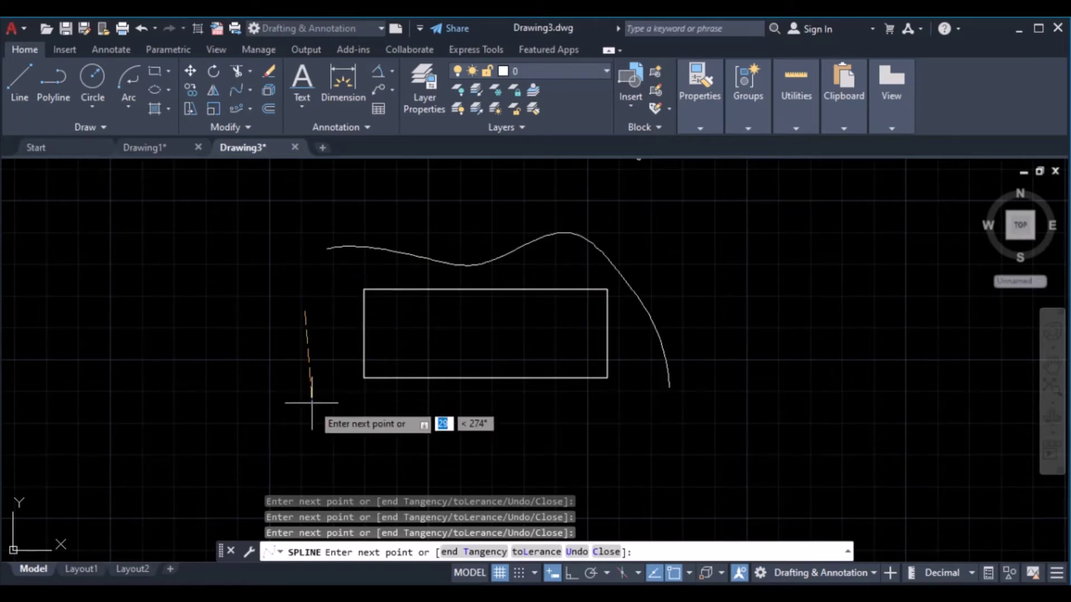
pyautogui.click(357, 429)
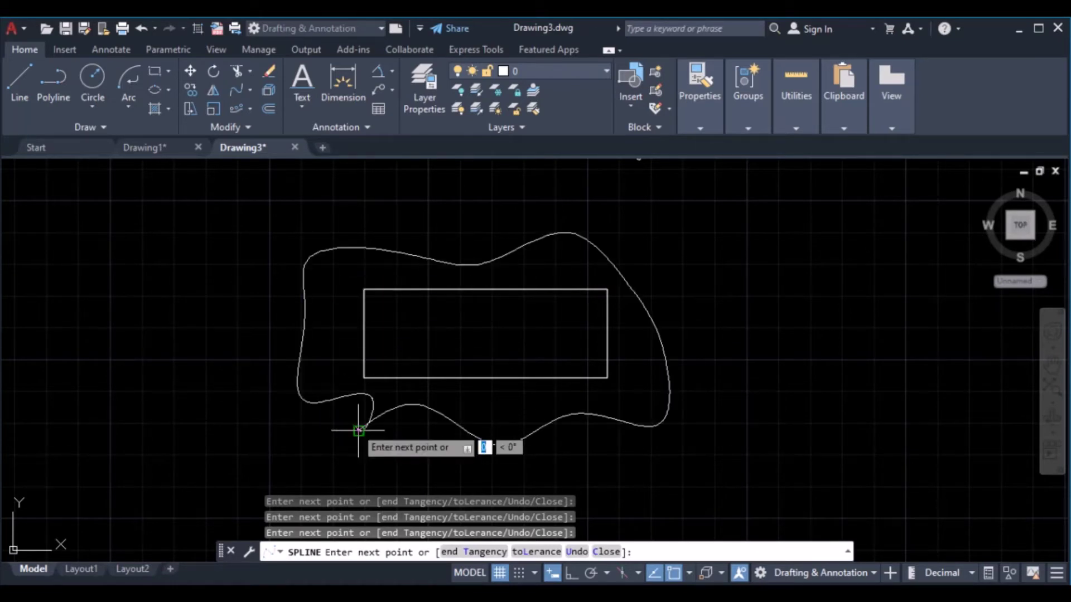
pyautogui.press('Return')
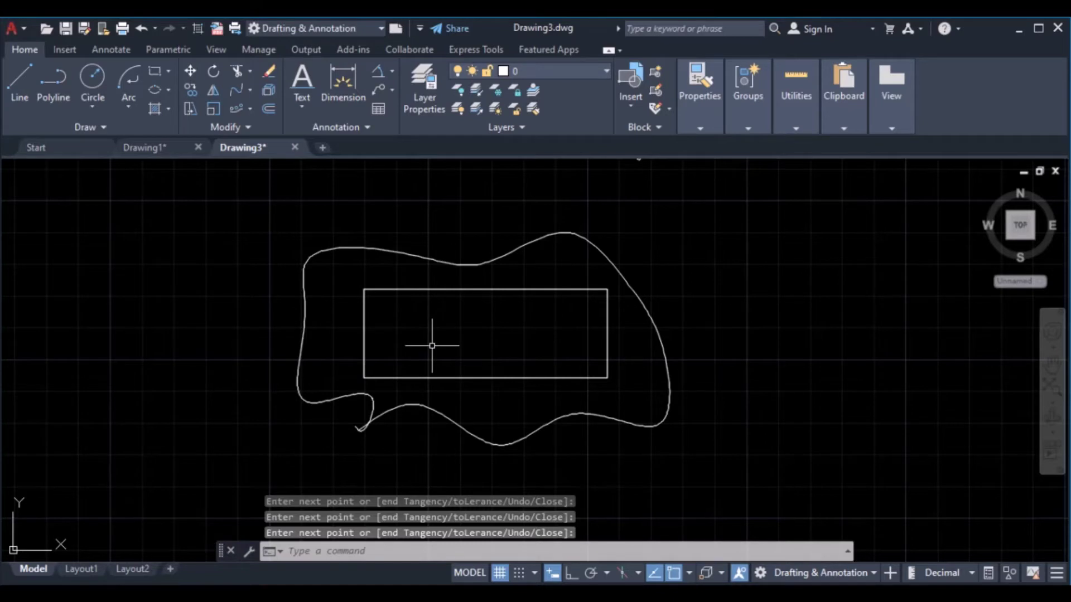
# Erase the rectangle together with the wavy spline drawn around it
pyautogui.moveTo(433, 347); pyautogui.dragTo(283, 381, button='middle')
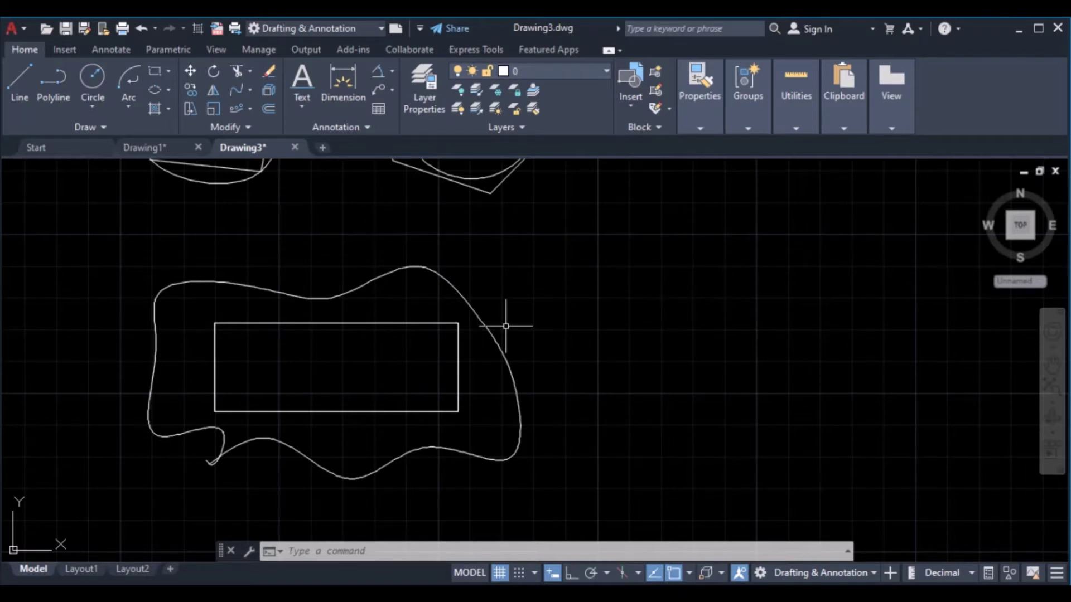
pyautogui.scroll(-1, 527, 298)
pyautogui.click(551, 286)
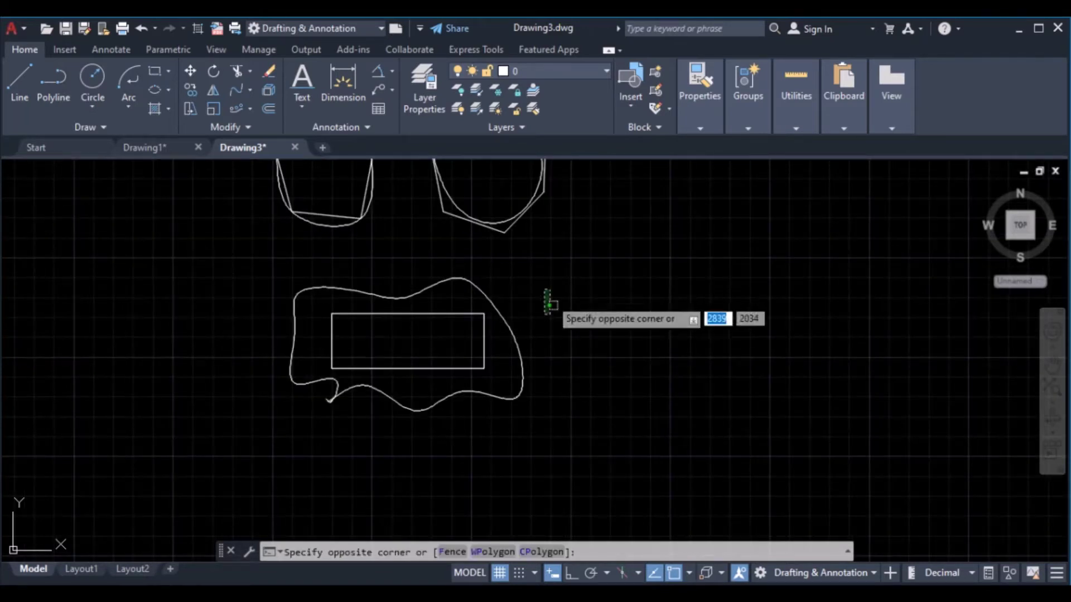
pyautogui.click(188, 445)
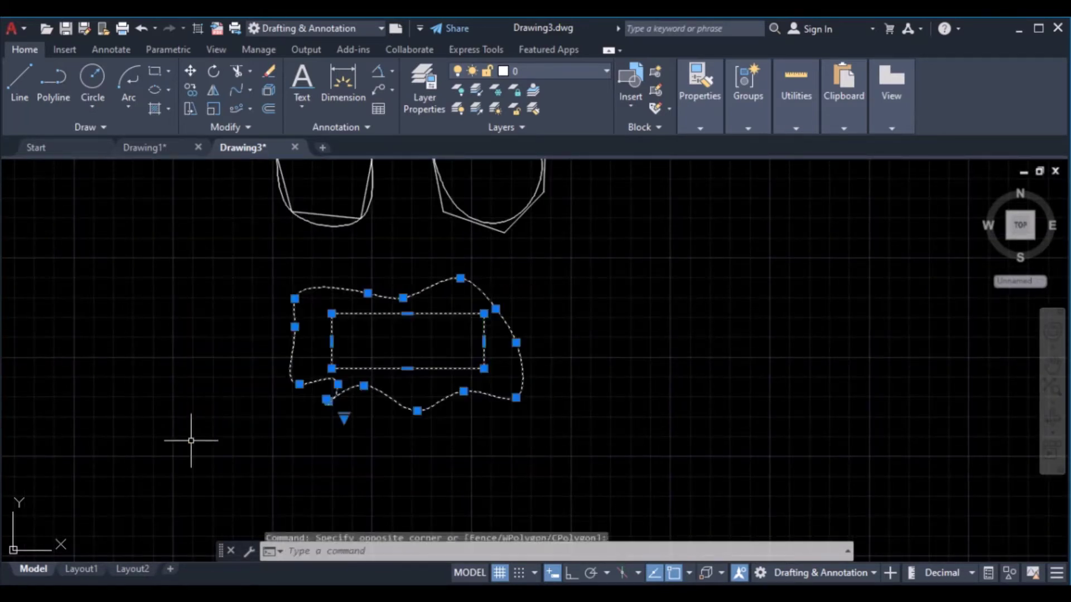
pyautogui.click(268, 70)
# Turn on Ortho mode and draw a horizontal construction line through the empty area beside the two splined outlines
pyautogui.moveTo(535, 306)
pyautogui.mouseDown(button='middle')
pyautogui.moveTo(423, 418)
pyautogui.moveTo(310, 466)
pyautogui.mouseUp(button='middle')
pyautogui.click(103, 133)
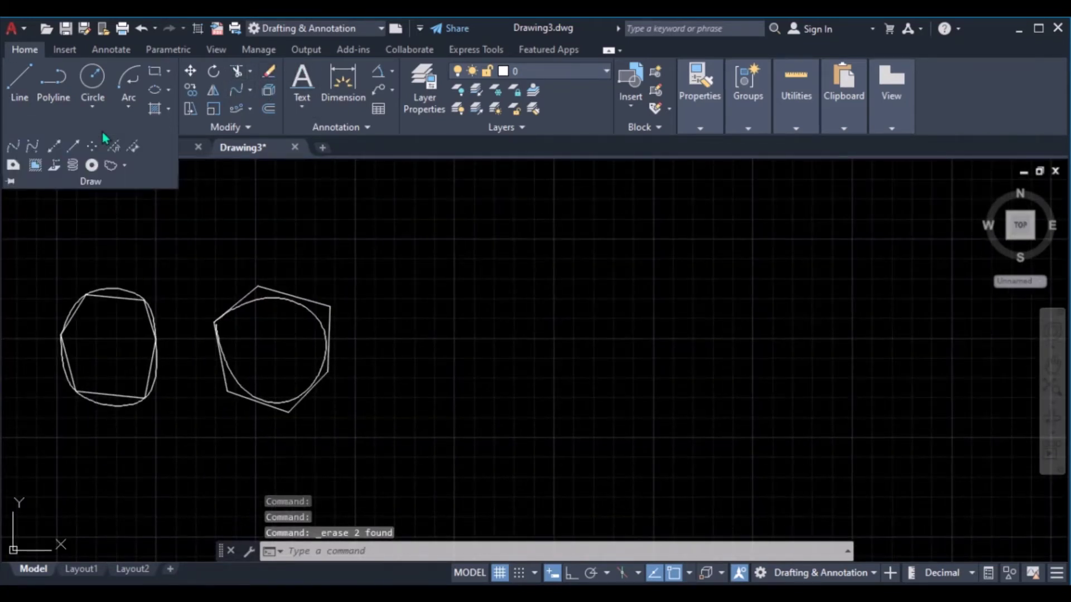
pyautogui.click(55, 161)
pyautogui.moveTo(413, 342); pyautogui.dragTo(236, 351, button='middle')
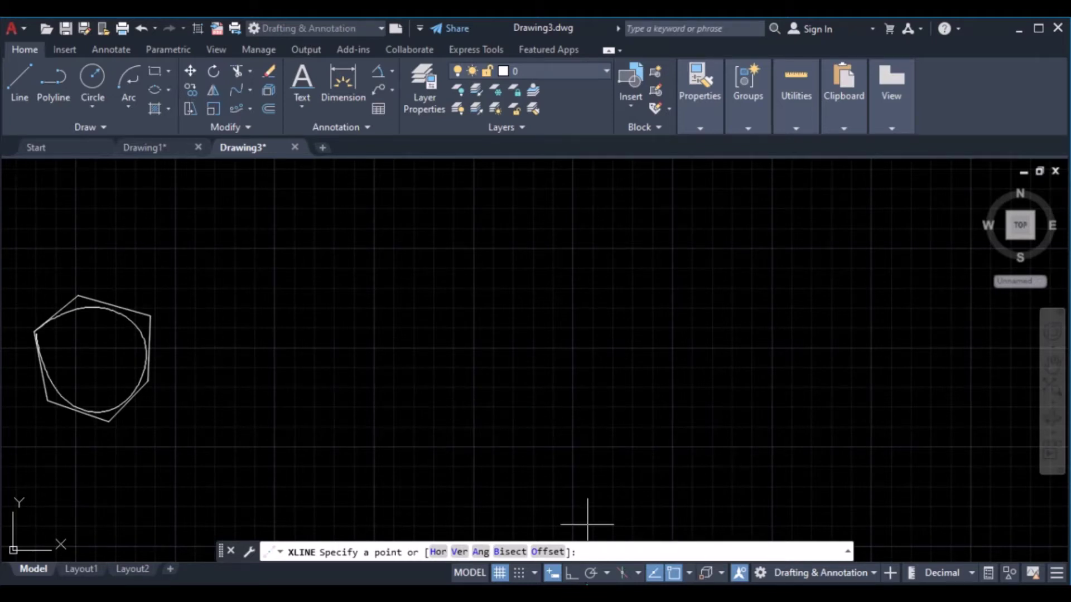
pyautogui.click(575, 577)
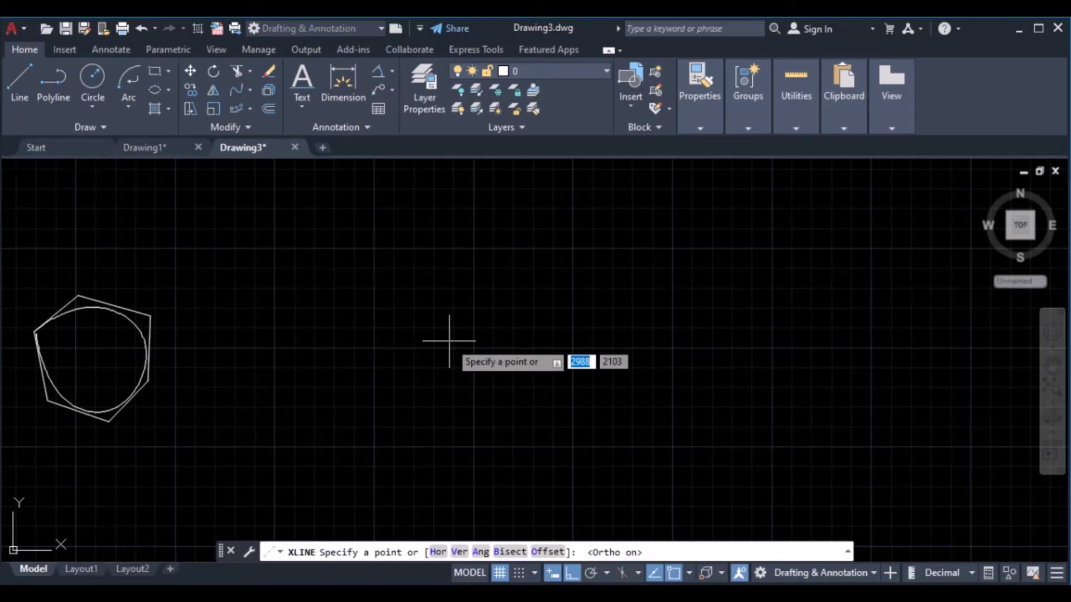
pyautogui.click(472, 350)
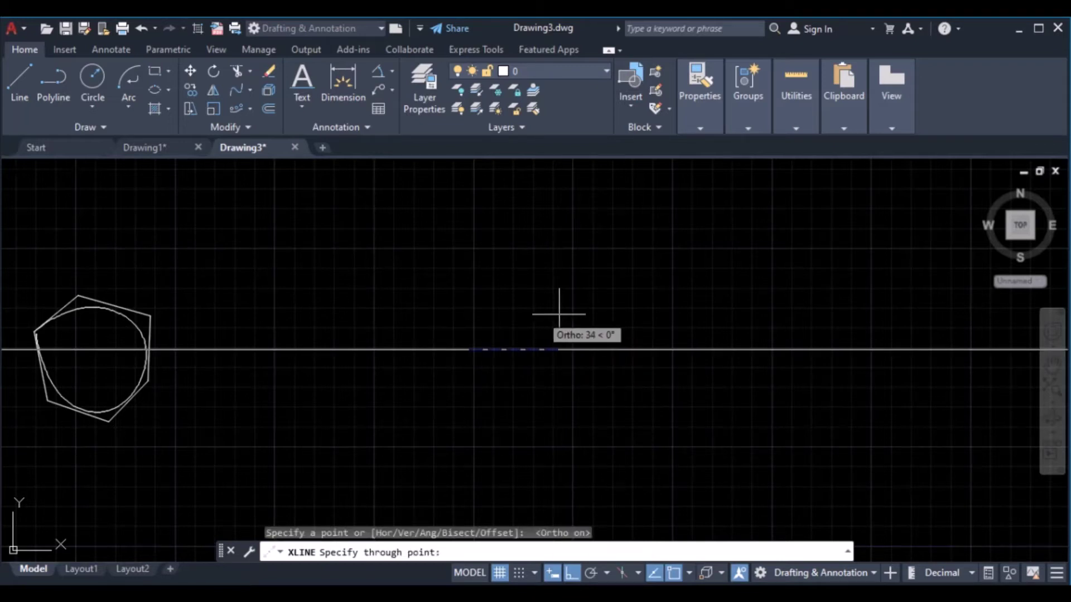
pyautogui.click(626, 314)
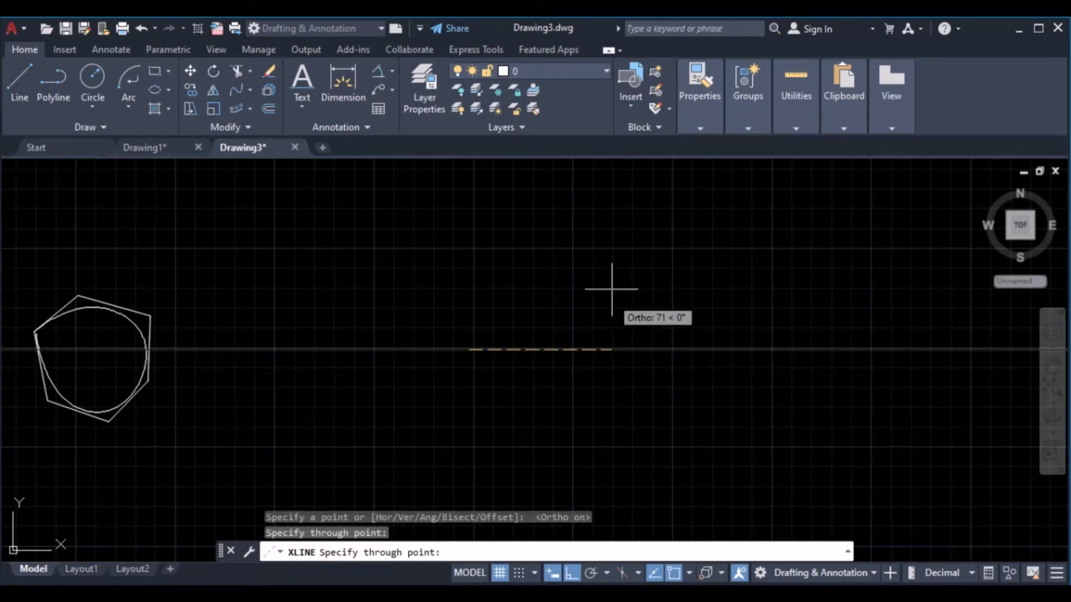
pyautogui.press('Return')
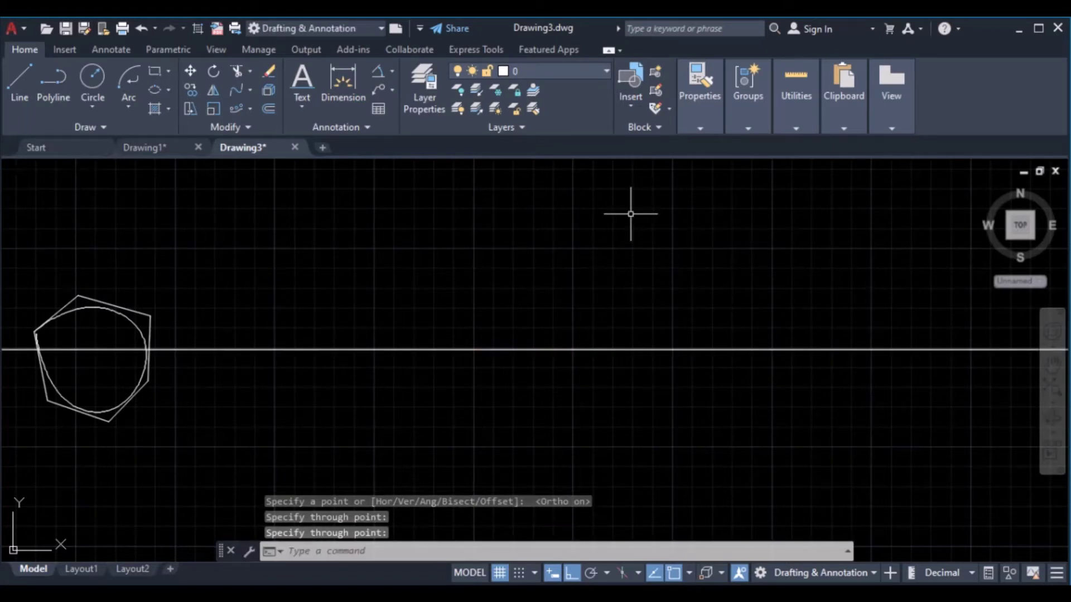
# Draw a vertical construction line through a point on the horizontal construction line
pyautogui.press('Return')
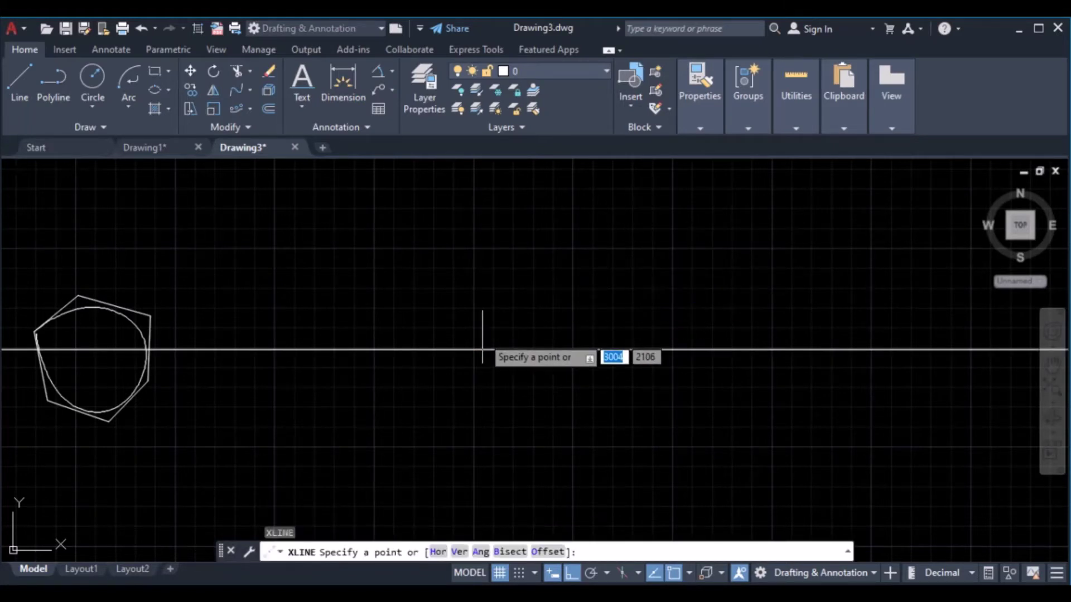
pyautogui.click(479, 349)
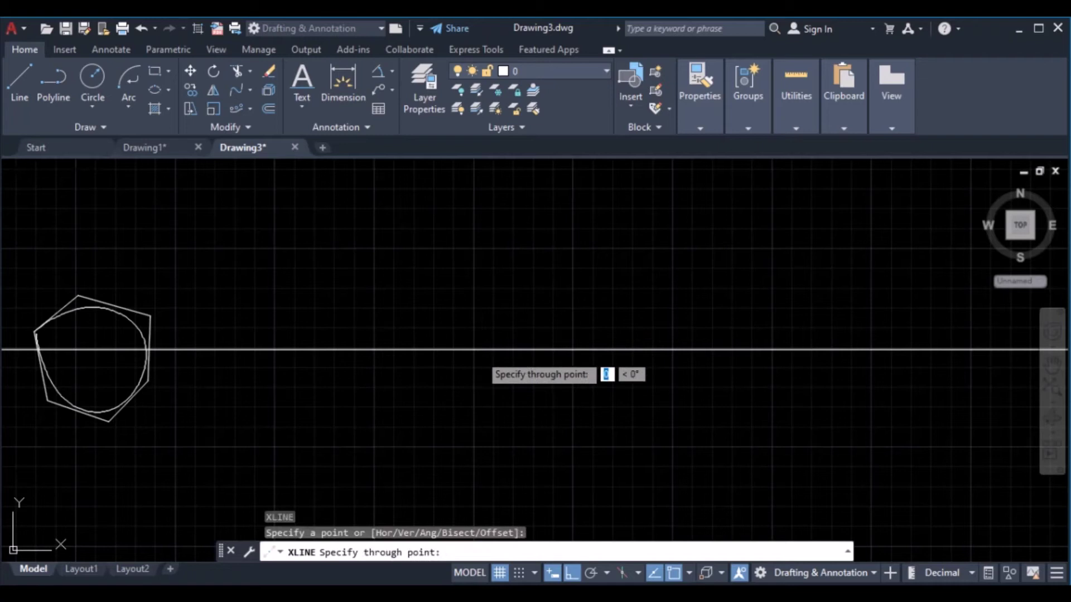
pyautogui.click(493, 223)
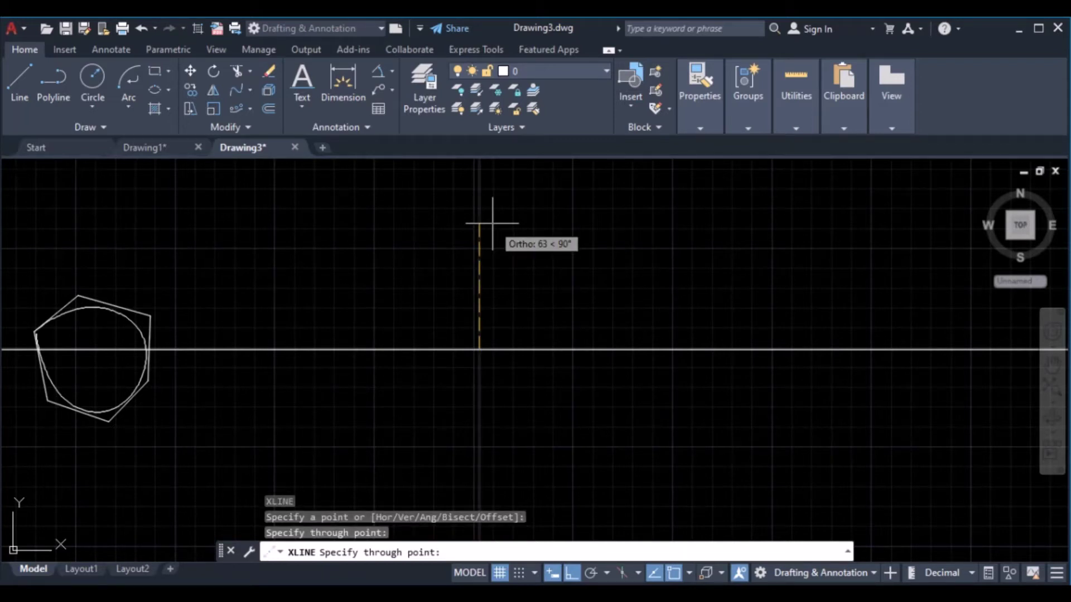
pyautogui.press('Return')
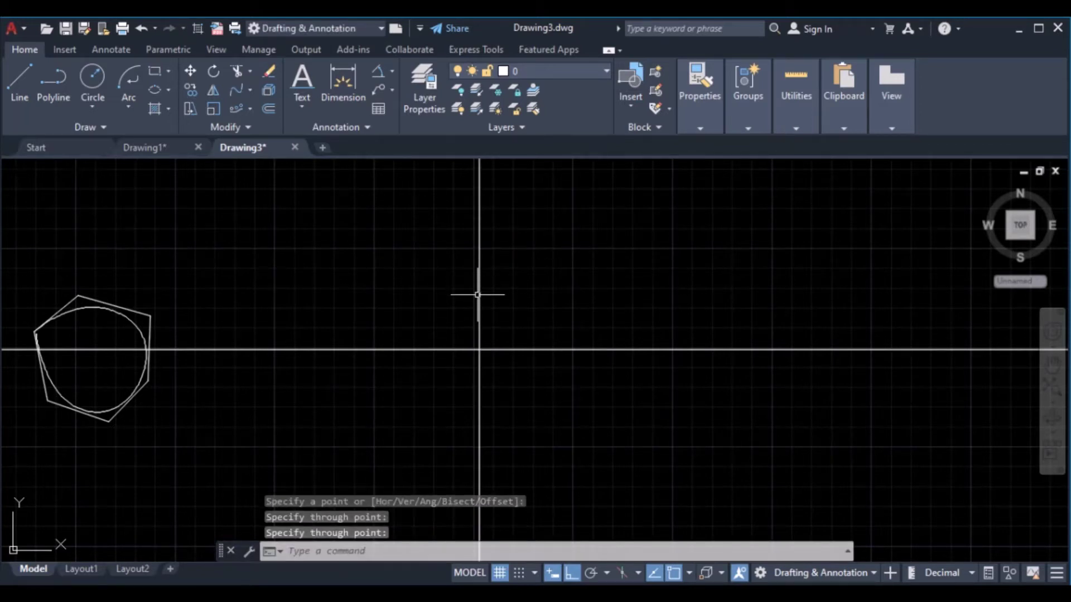
# Draw another construction line from the crossing of the two construction lines, entering 30 for its through point along the horizontal
pyautogui.moveTo(477, 294)
pyautogui.mouseDown(button='middle')
pyautogui.moveTo(390, 313)
pyautogui.moveTo(197, 318)
pyautogui.mouseUp(button='middle')
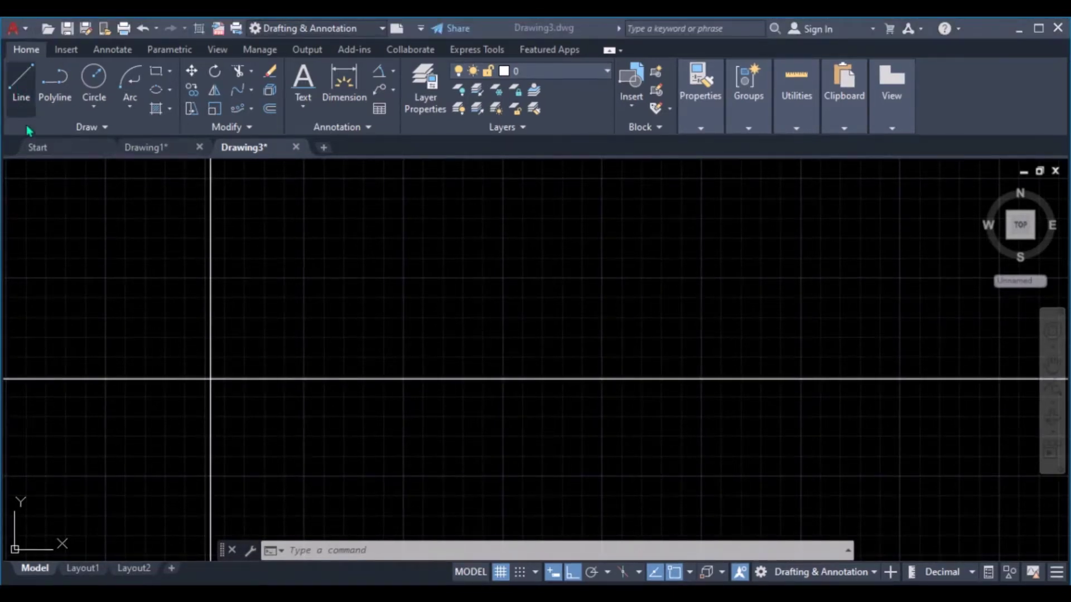
pyautogui.click(88, 128)
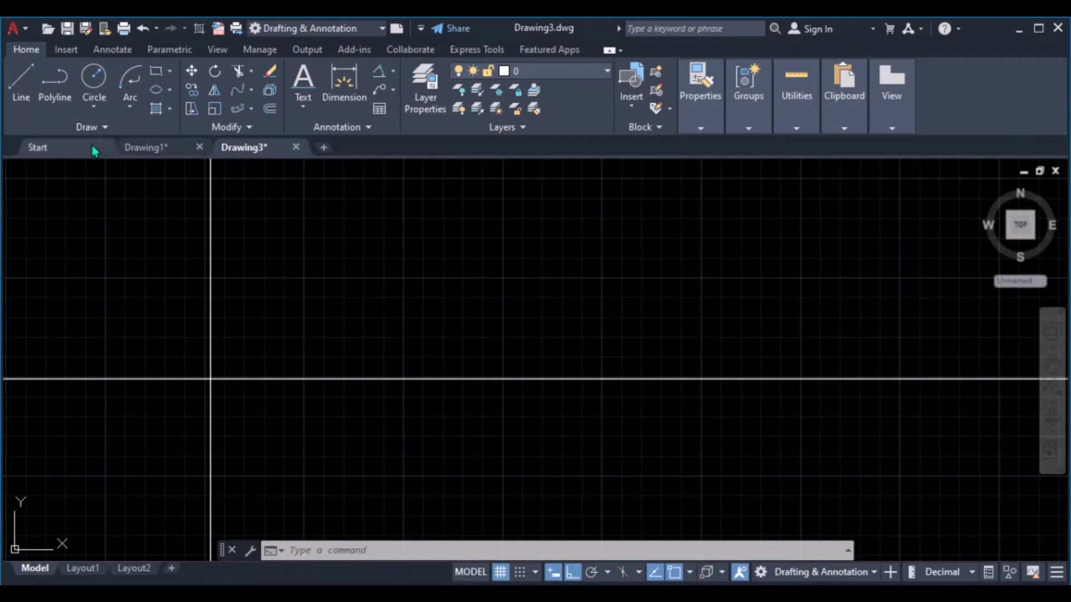
pyautogui.click(96, 129)
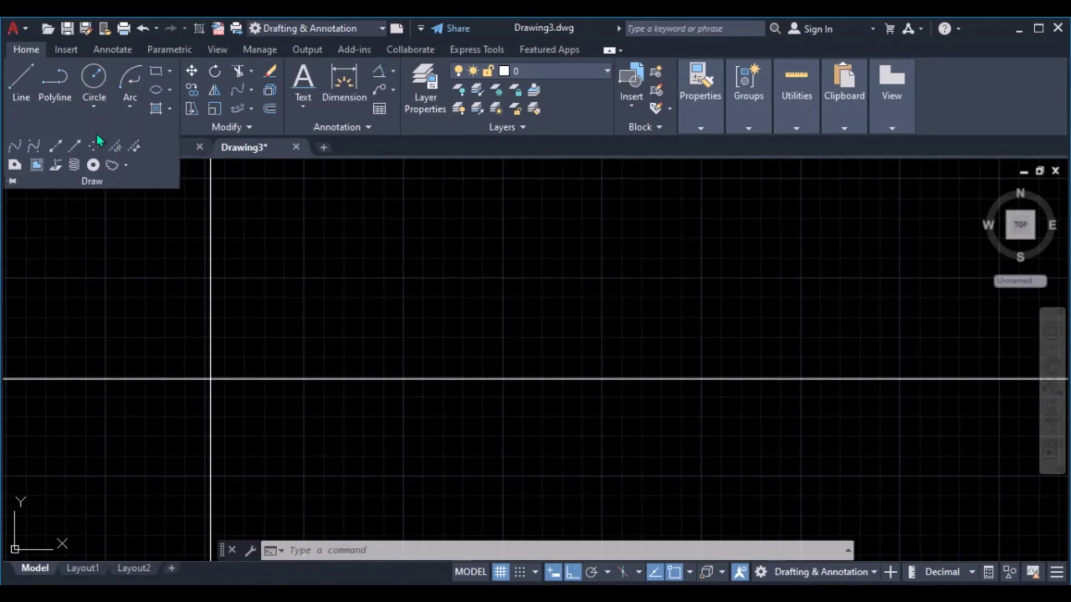
pyautogui.click(56, 147)
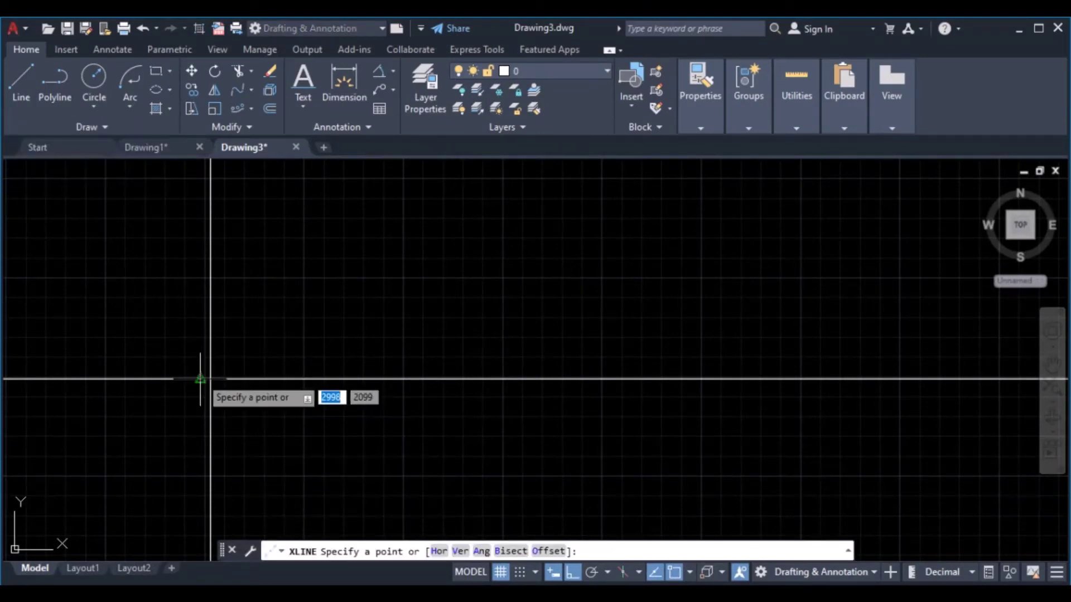
pyautogui.click(210, 379)
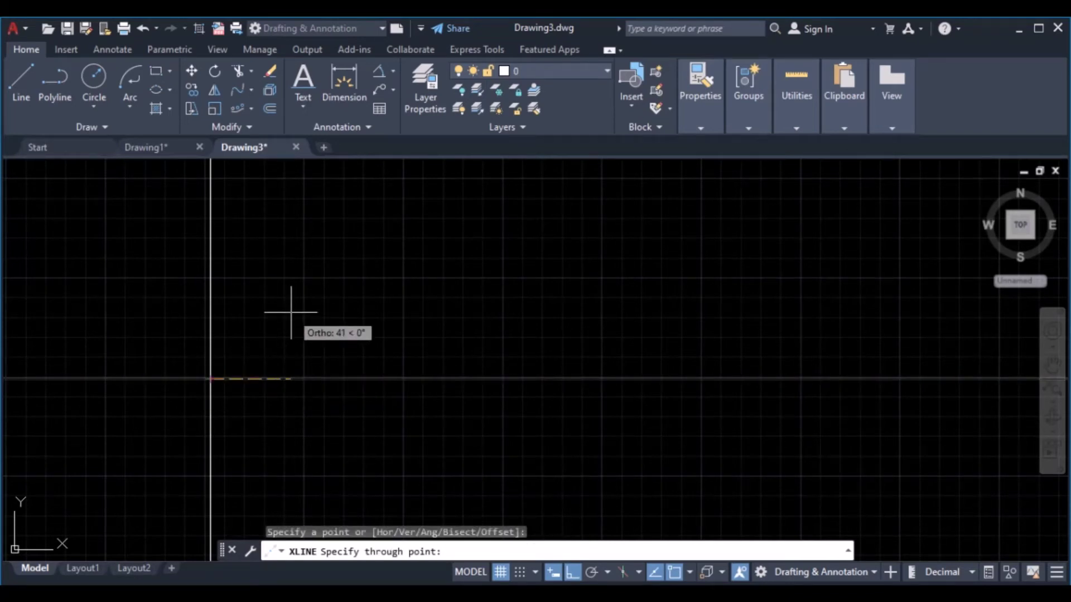
pyautogui.press('Tab')
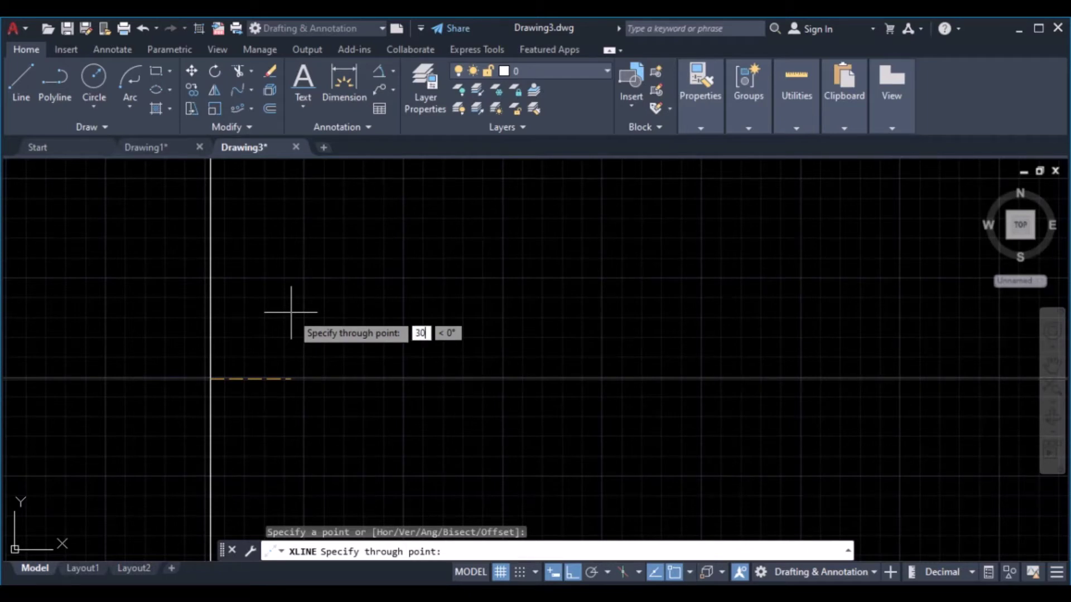
pyautogui.write('30')
pyautogui.press('Return')
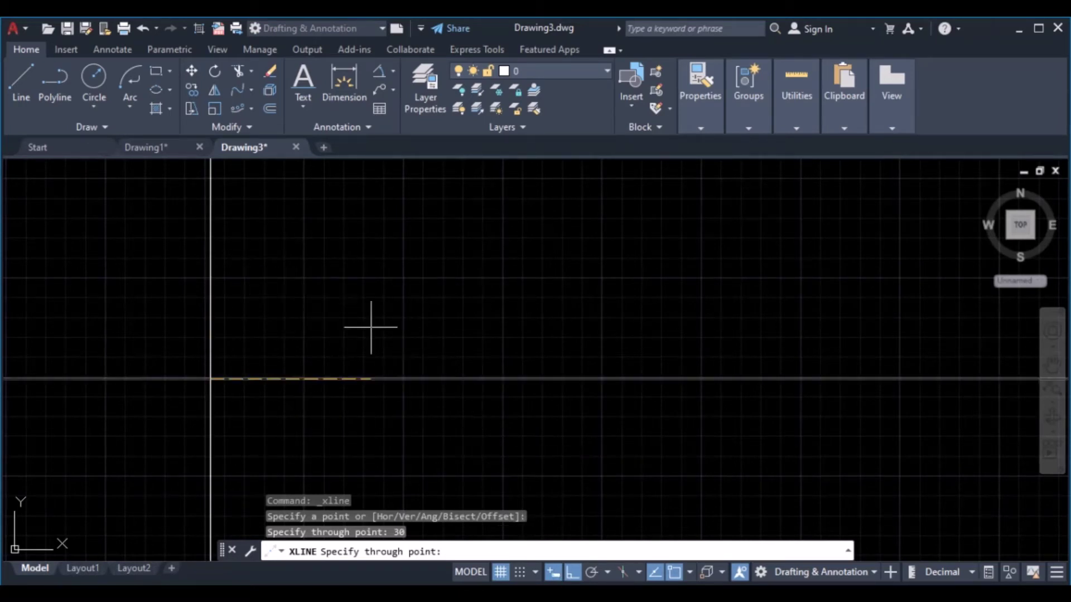
# Turn off Ortho mode and end the construction line command
pyautogui.click(573, 572)
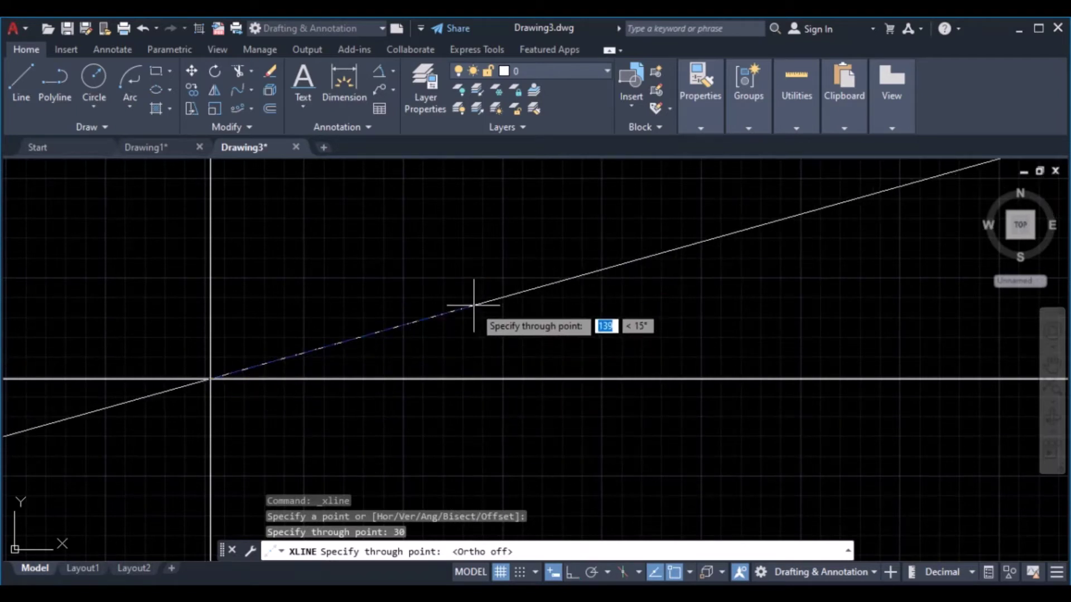
pyautogui.press('Escape')
pyautogui.press('Escape')
pyautogui.press('Escape')
pyautogui.press('Escape')
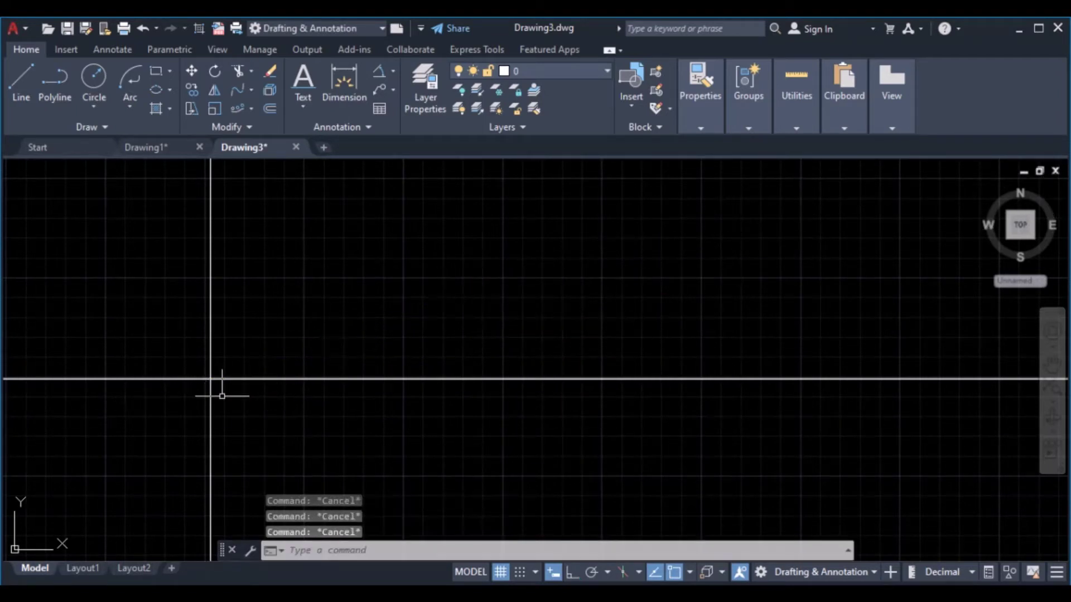
# Draw a construction line at 30° through the crossing of the horizontal and vertical construction lines
pyautogui.moveTo(197, 392); pyautogui.dragTo(375, 328, button='middle')
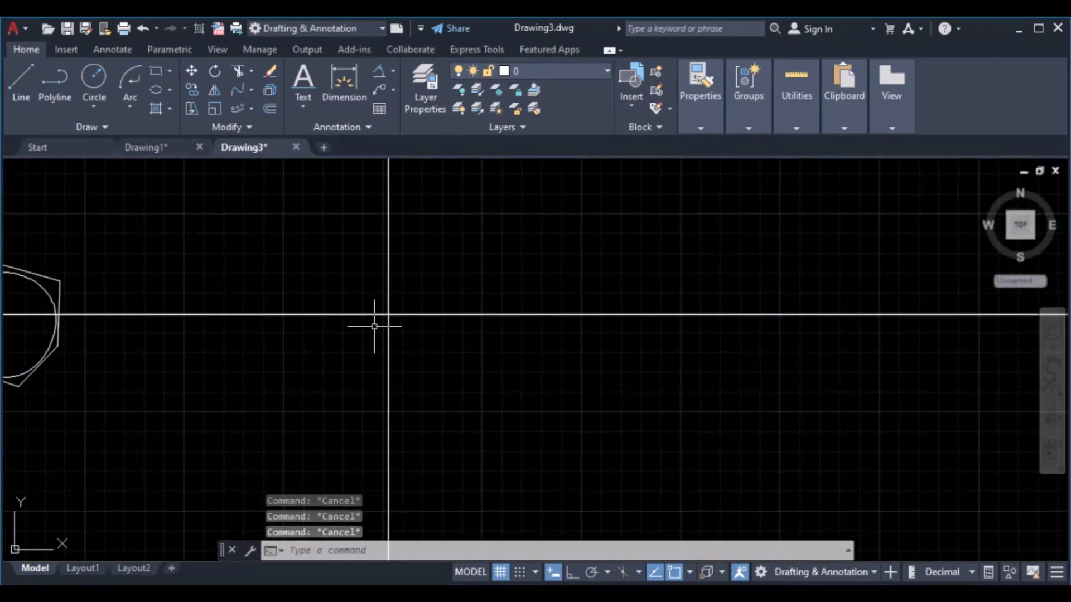
pyautogui.click(110, 123)
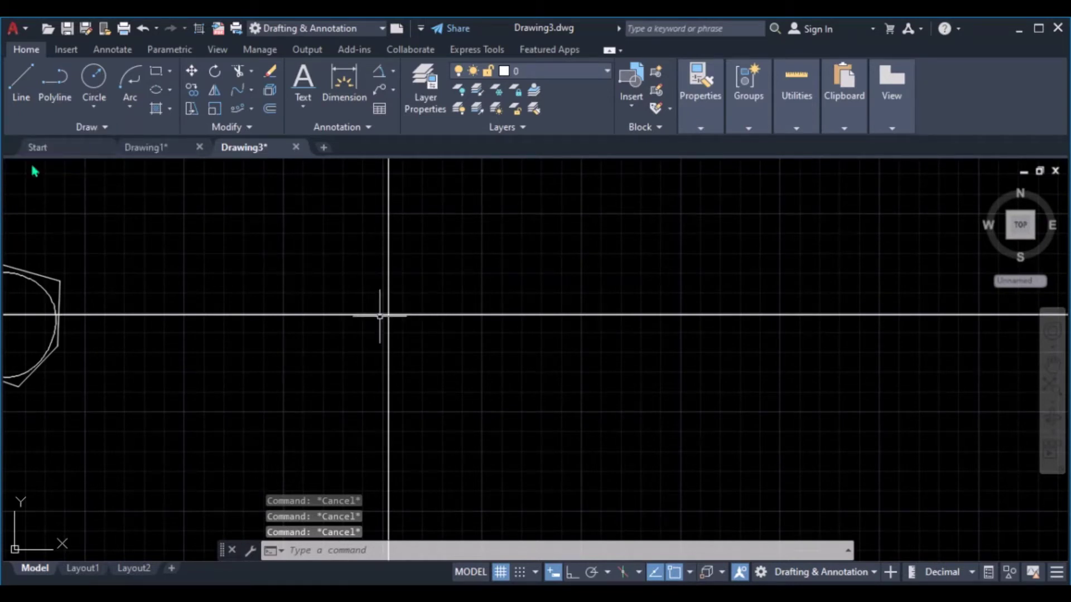
pyautogui.click(109, 132)
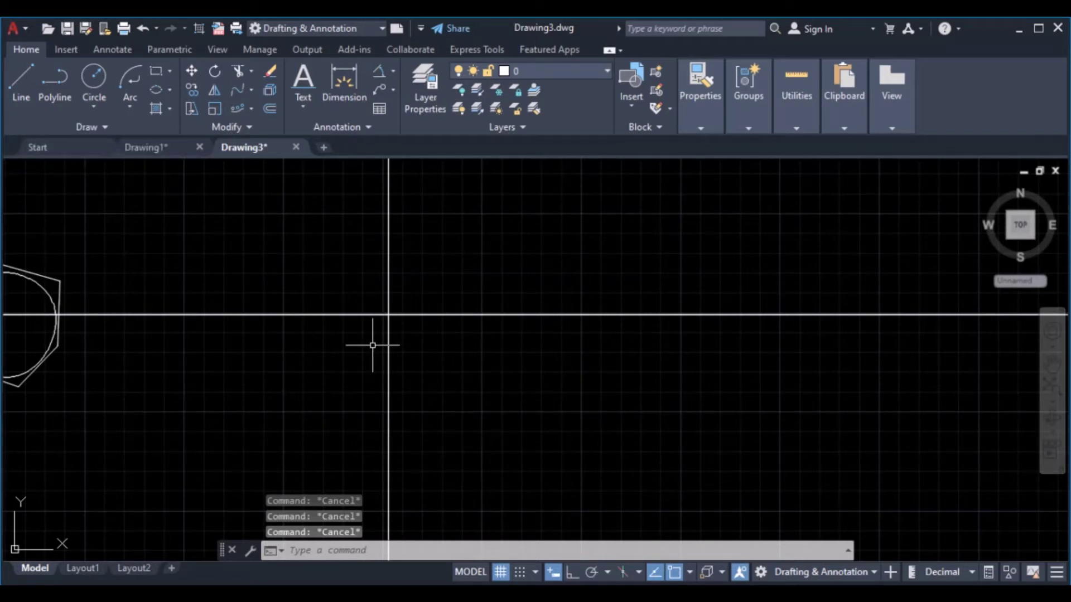
pyautogui.click(86, 128)
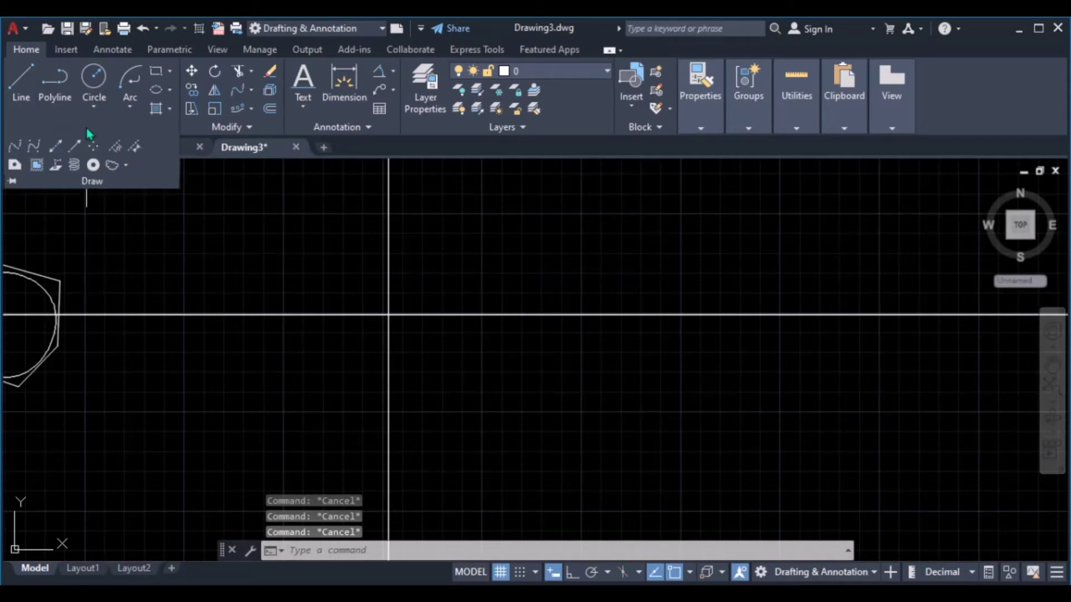
pyautogui.click(56, 146)
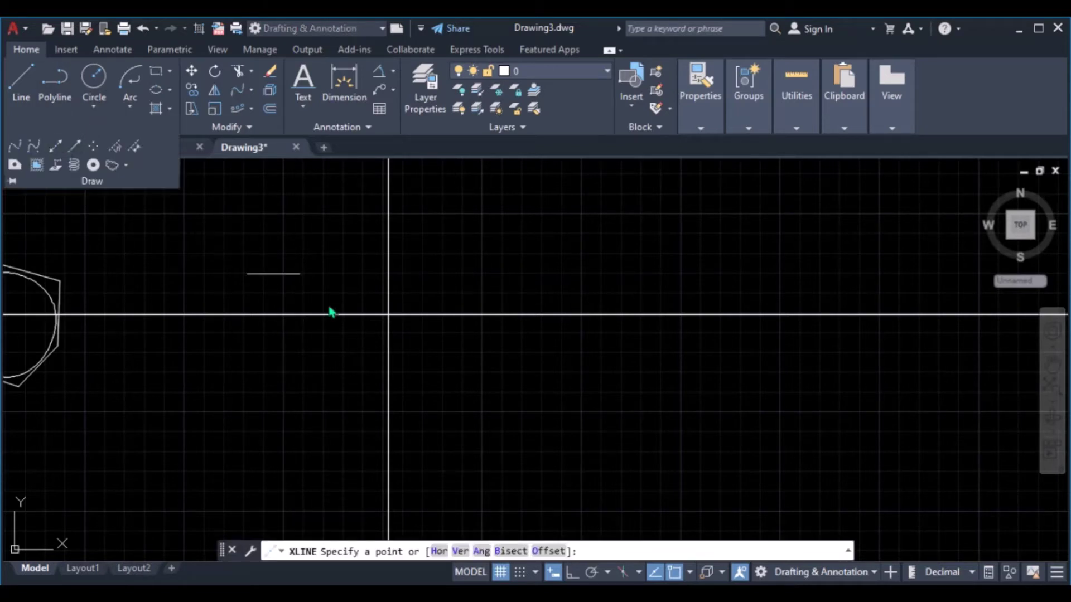
pyautogui.click(389, 316)
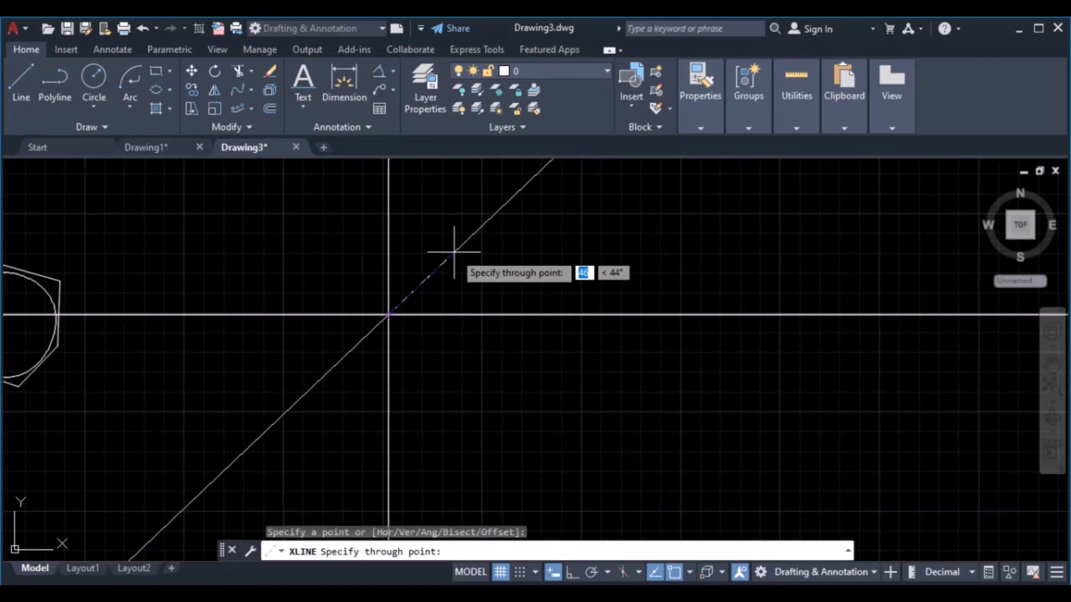
pyautogui.press('Tab')
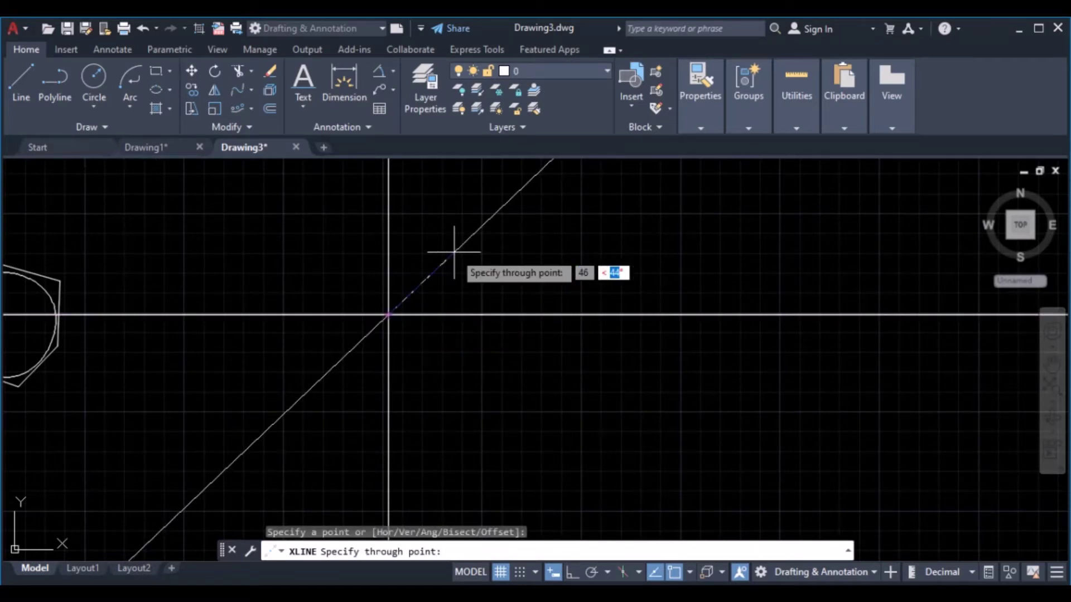
pyautogui.press('Return')
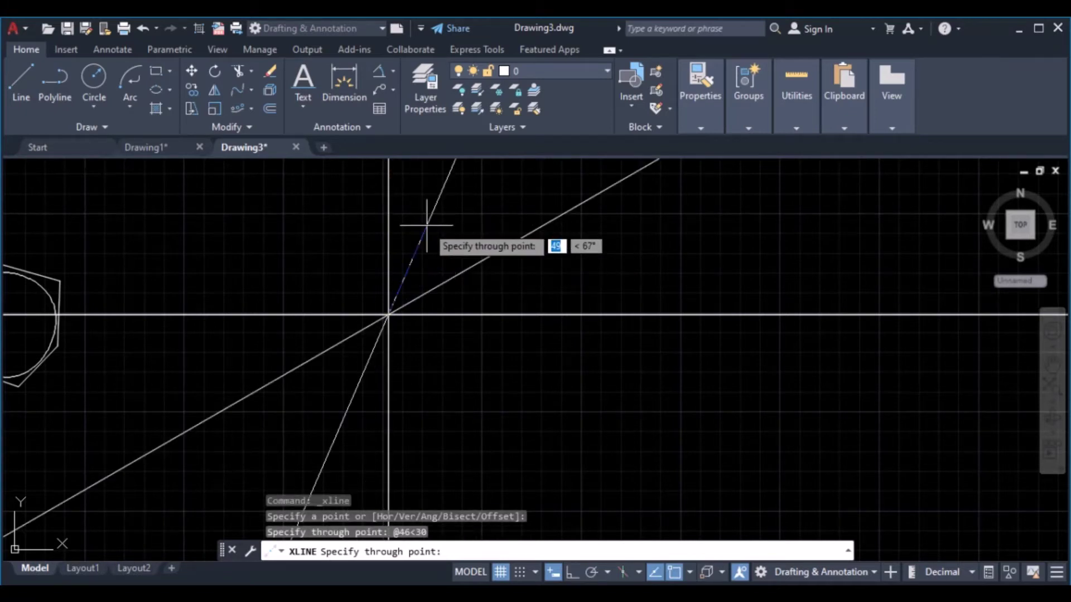
# Add a construction line at 60° through the same crossing point
pyautogui.moveTo(427, 225); pyautogui.dragTo(373, 331, button='middle')
pyautogui.press('Tab')
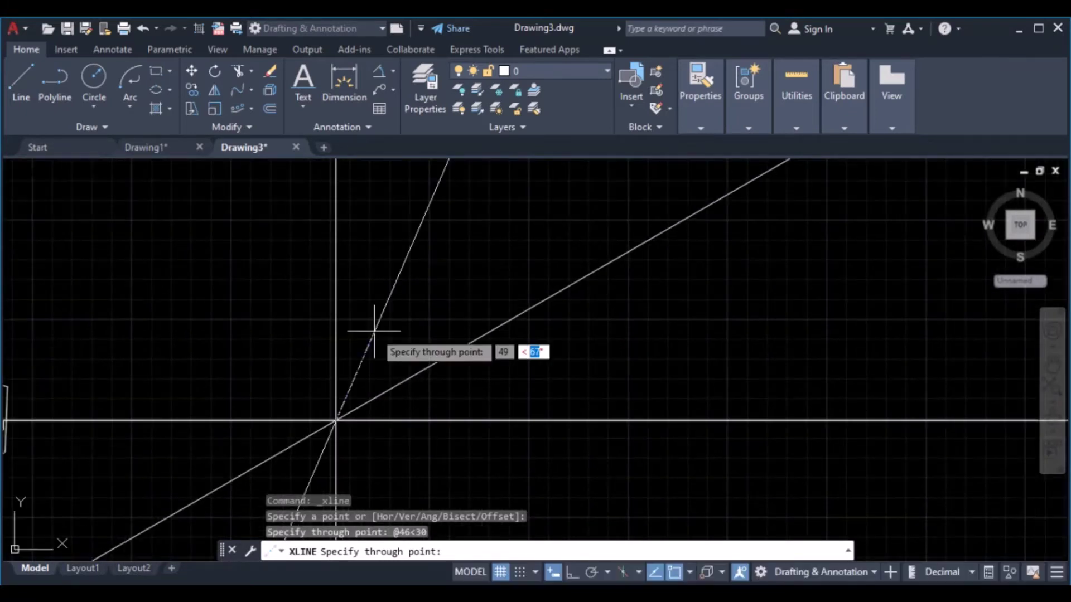
pyautogui.write('60')
pyautogui.press('Return')
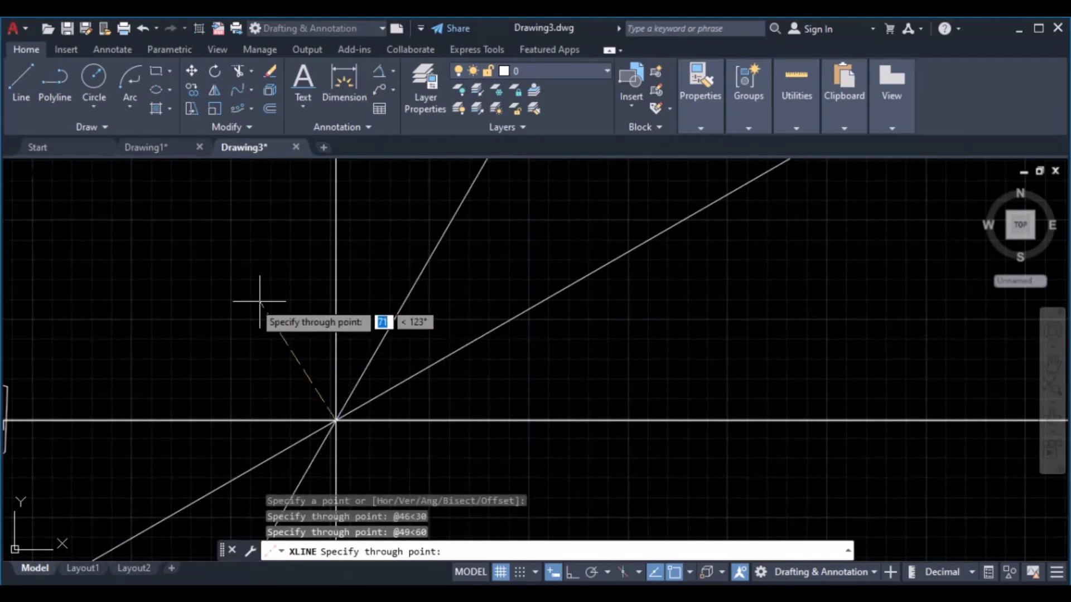
# Add a construction line at 120° through the same crossing point and end the command
pyautogui.press('Tab')
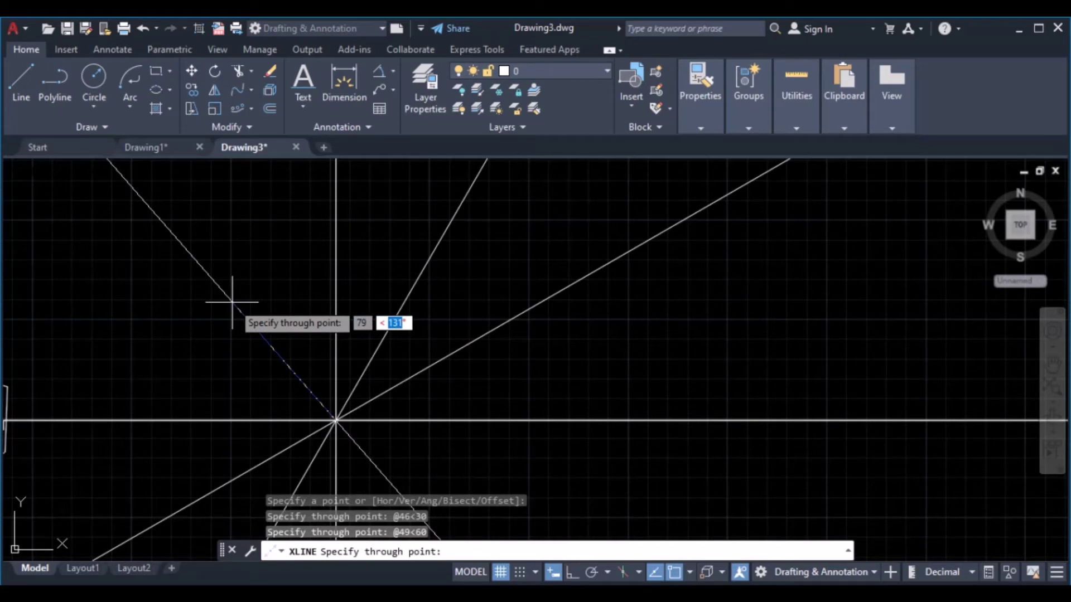
pyautogui.write('120')
pyautogui.press('Return')
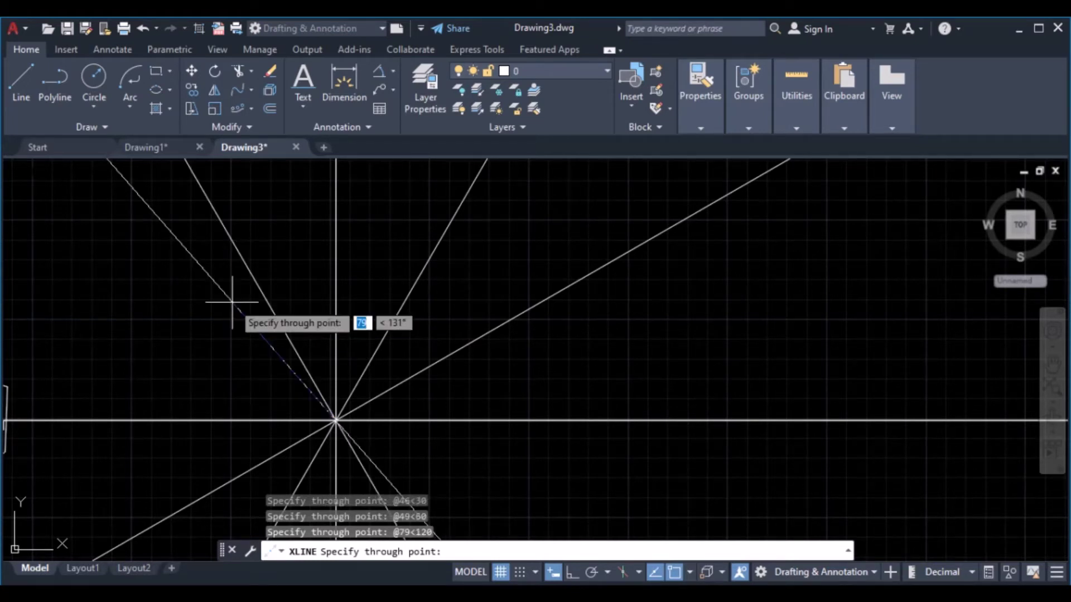
pyautogui.press('Return')
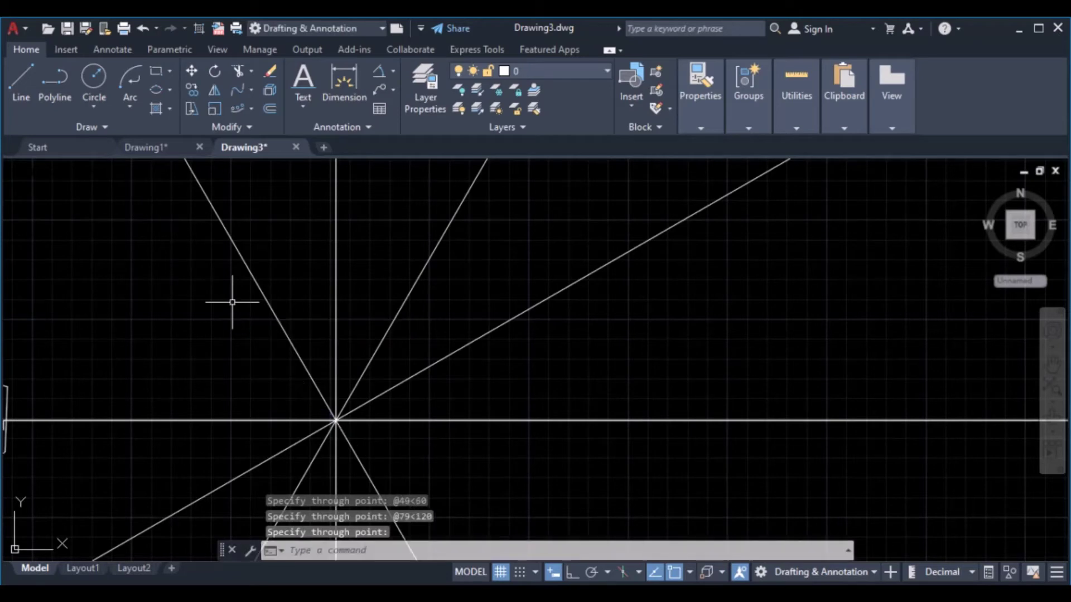
# Examine the extent of the construction lines around their common crossing point and beside the two polygons
pyautogui.scroll(-2, 260, 290)
pyautogui.moveTo(329, 293); pyautogui.dragTo(342, 377, button='middle')
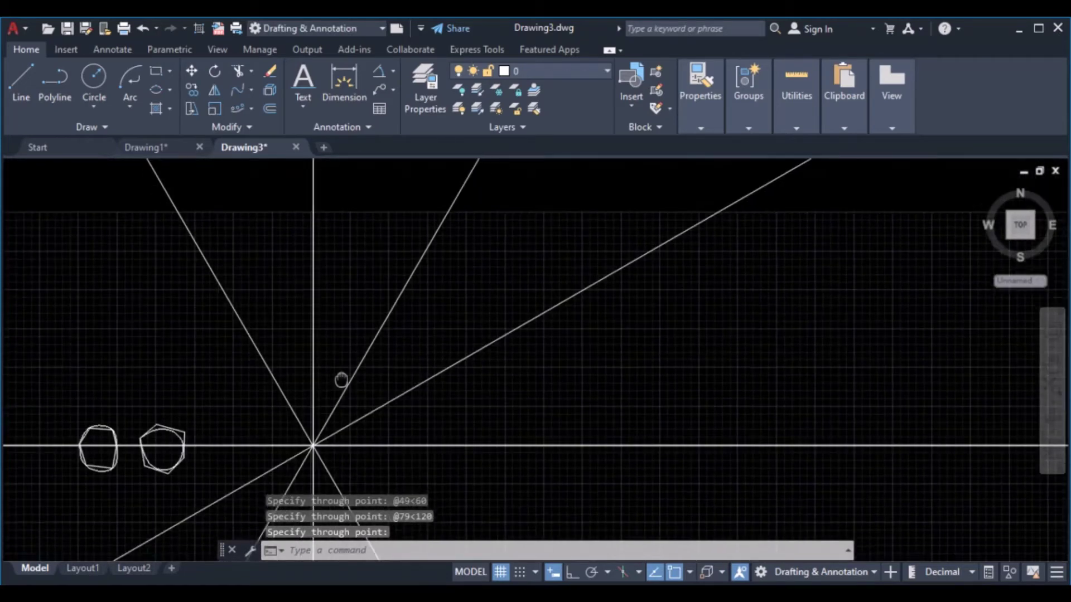
pyautogui.scroll(-5, 329, 368)
pyautogui.scroll(-5, 321, 404)
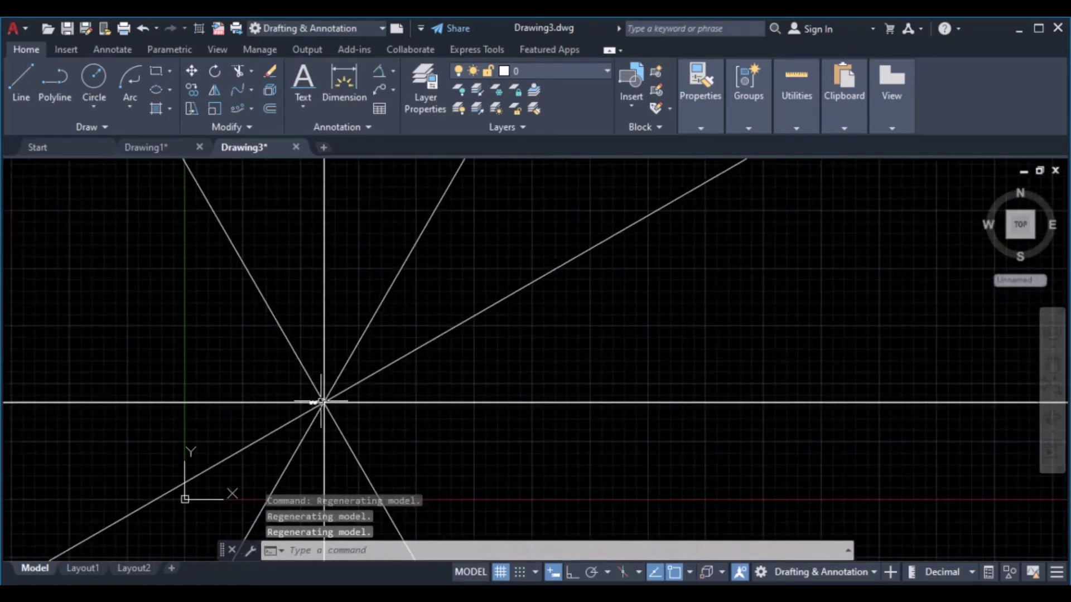
pyautogui.scroll(2, 324, 394)
pyautogui.scroll(3, 324, 394)
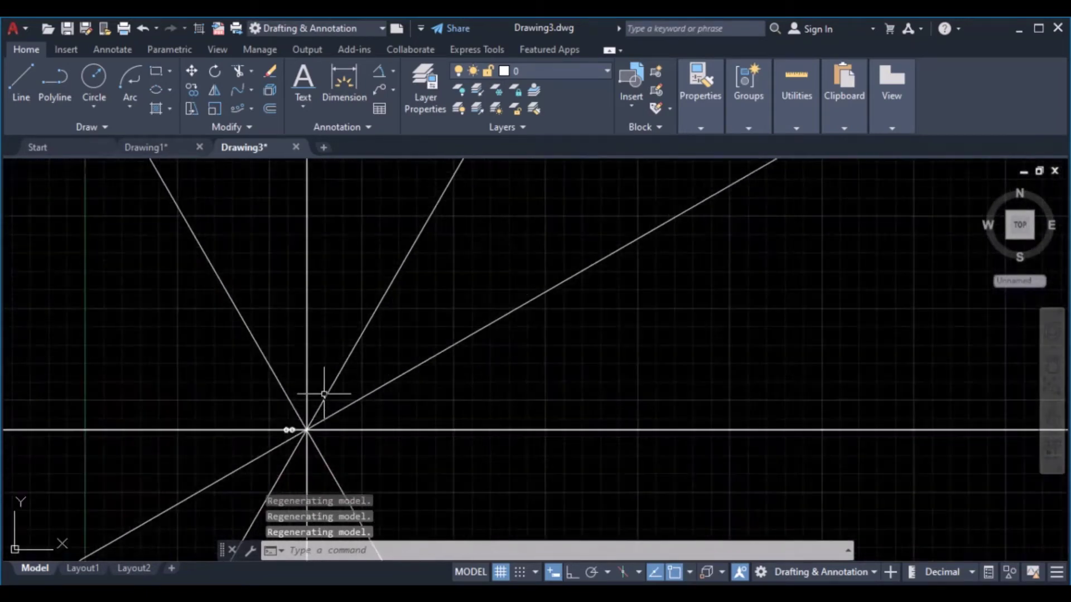
pyautogui.scroll(-4, 324, 394)
pyautogui.scroll(6, 322, 394)
pyautogui.moveTo(270, 473); pyautogui.dragTo(359, 264, button='middle')
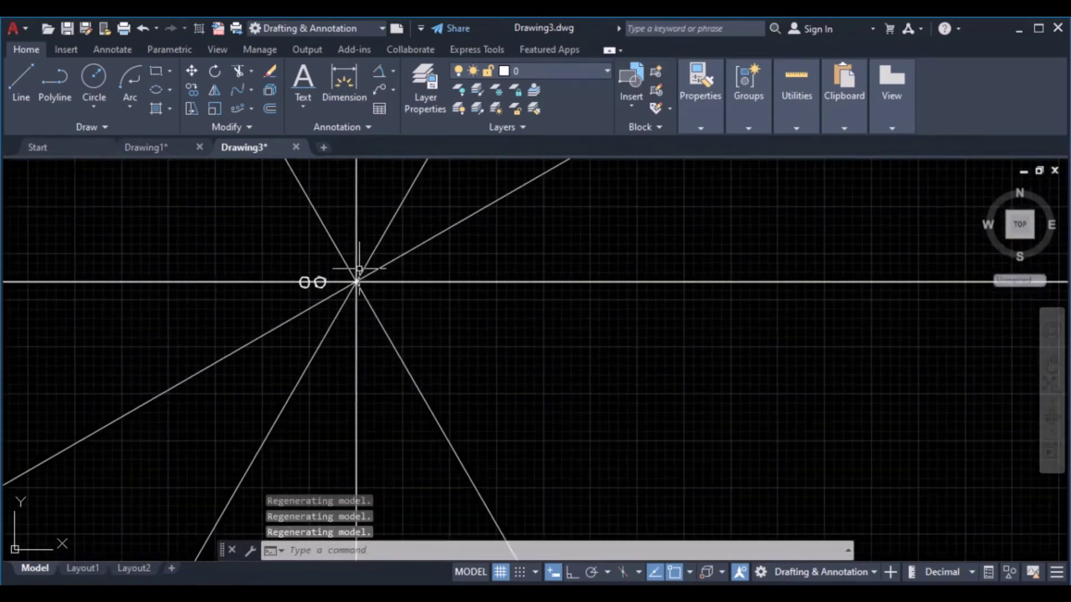
pyautogui.scroll(3, 328, 304)
pyautogui.moveTo(395, 245); pyautogui.dragTo(374, 434, button='middle')
pyautogui.scroll(4, 360, 381)
pyautogui.moveTo(359, 383); pyautogui.dragTo(360, 362, button='middle')
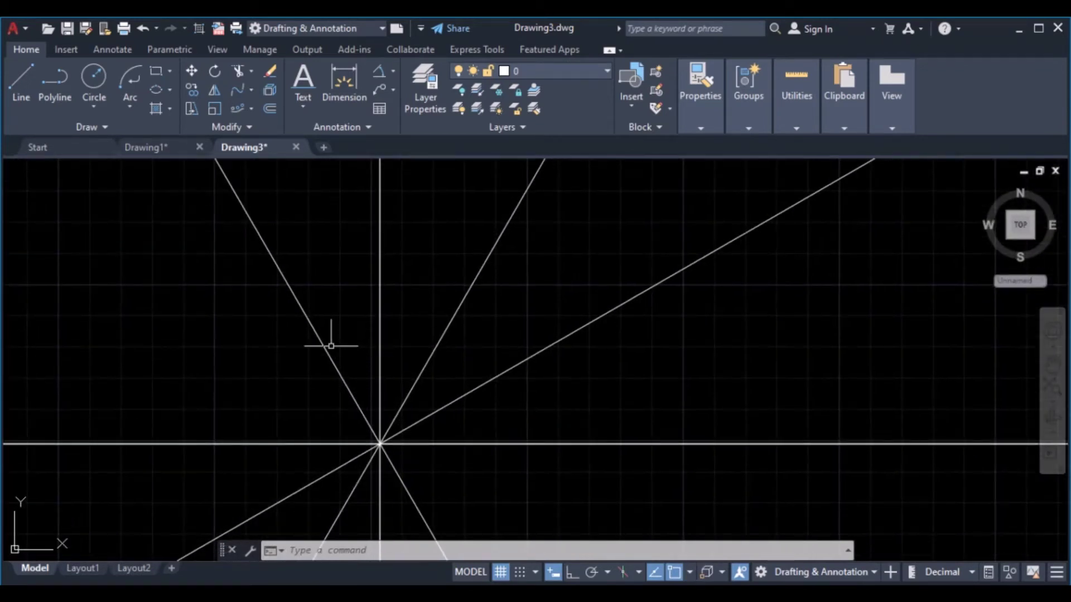
# Draw a circle with a radius of about 85 centred on the construction lines' common crossing point
pyautogui.click(89, 85)
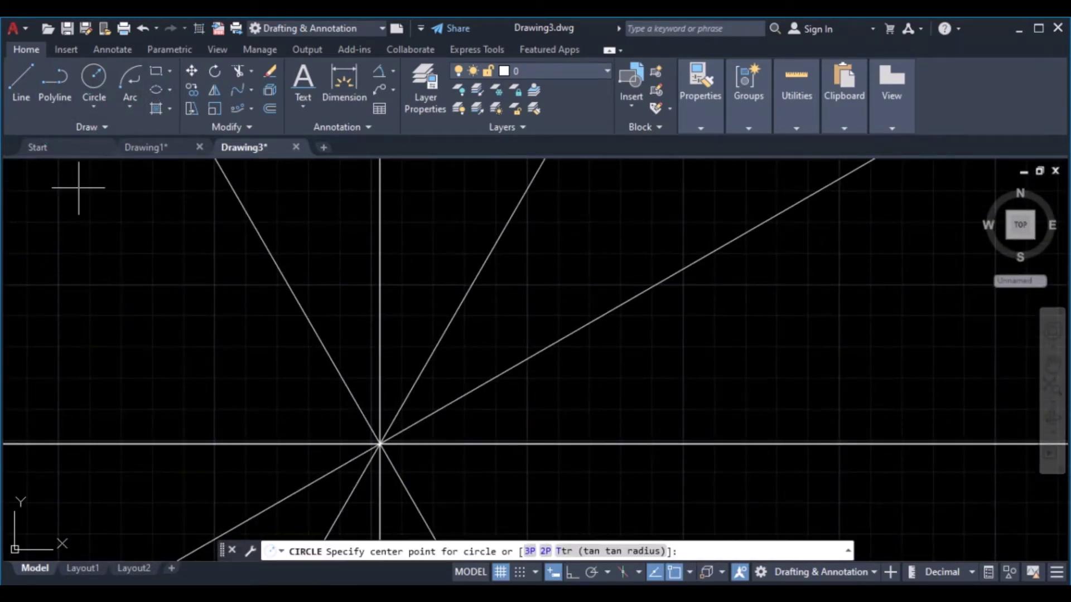
pyautogui.click(379, 443)
pyautogui.click(645, 422)
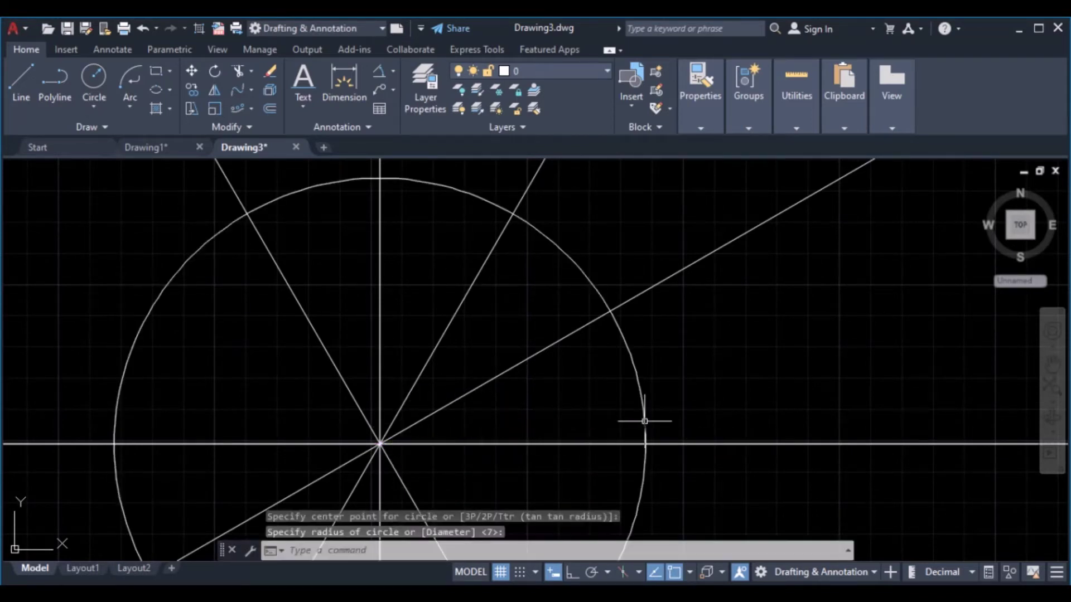
# Trim the vertical and the three angled construction lines where they extend above the circle
pyautogui.scroll(-4, 626, 418)
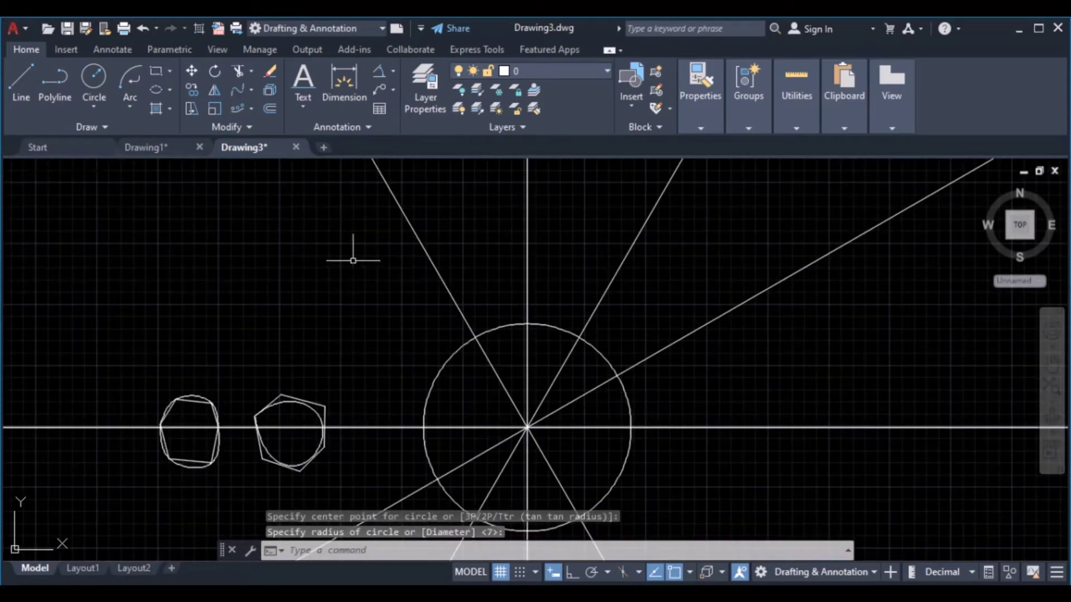
pyautogui.click(238, 73)
pyautogui.click(759, 318)
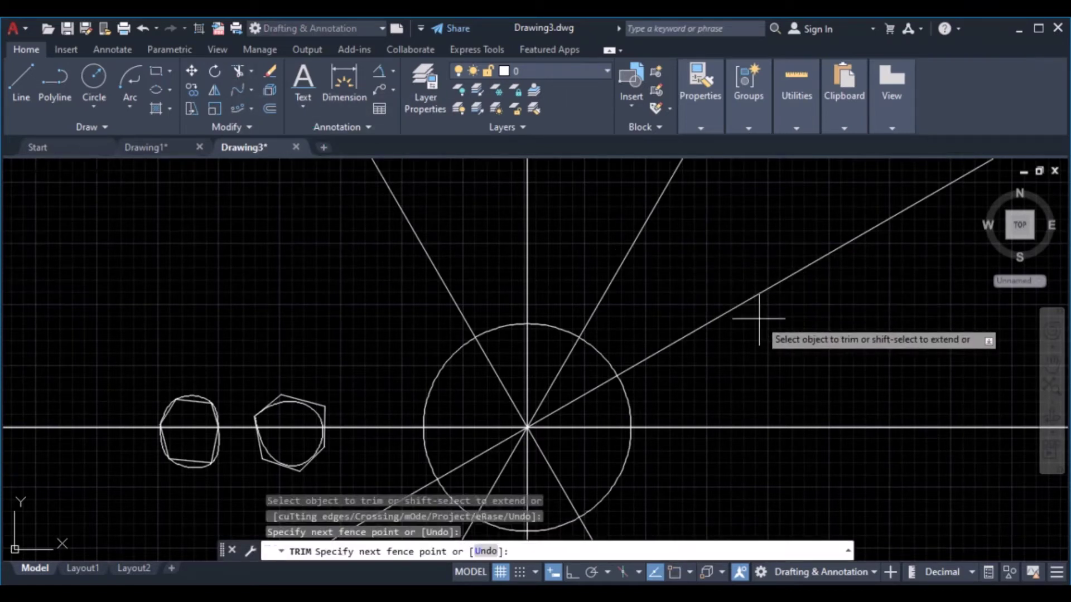
pyautogui.click(504, 242)
pyautogui.click(475, 236)
pyautogui.click(386, 258)
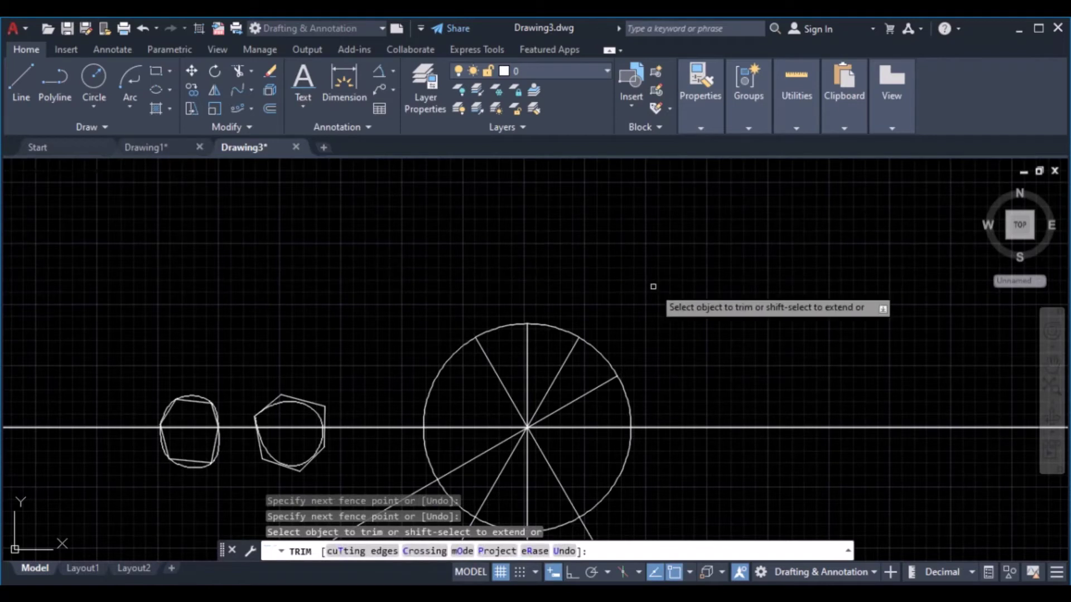
# Trim the remaining construction line portions adjoining the circle on its right, lower and left sides, and end the Trim command
pyautogui.moveTo(651, 287); pyautogui.dragTo(641, 191, button='middle')
pyautogui.click(737, 305)
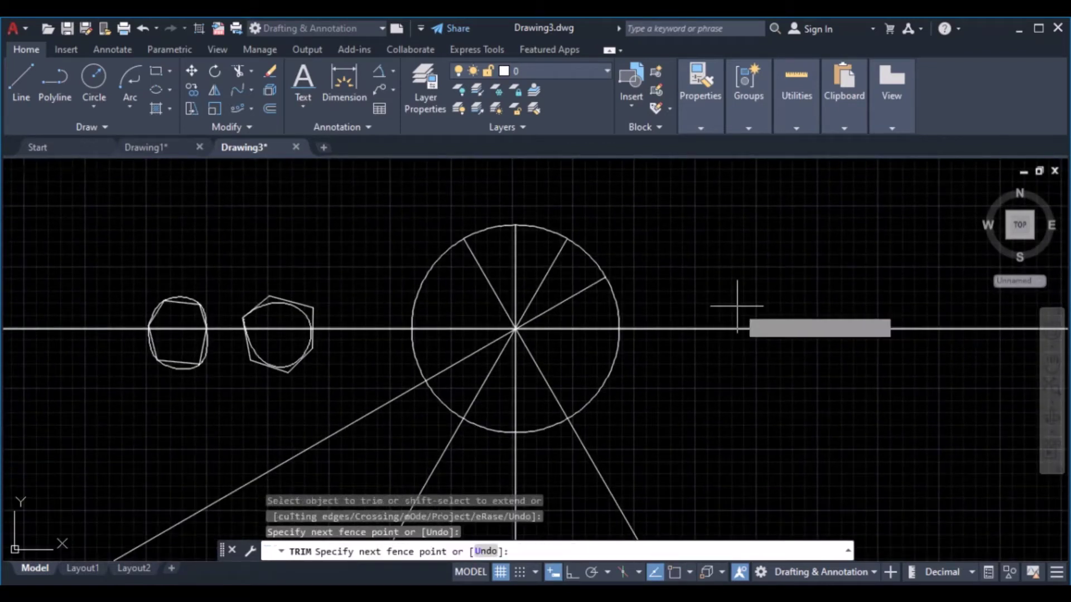
pyautogui.click(663, 422)
pyautogui.click(652, 433)
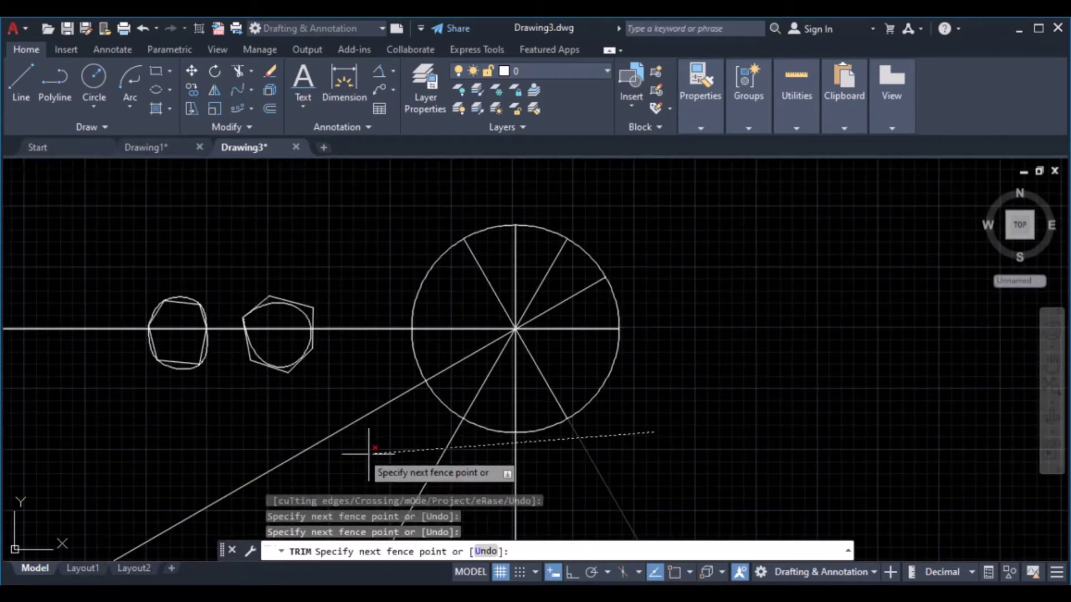
pyautogui.click(310, 485)
pyautogui.click(304, 484)
pyautogui.click(302, 442)
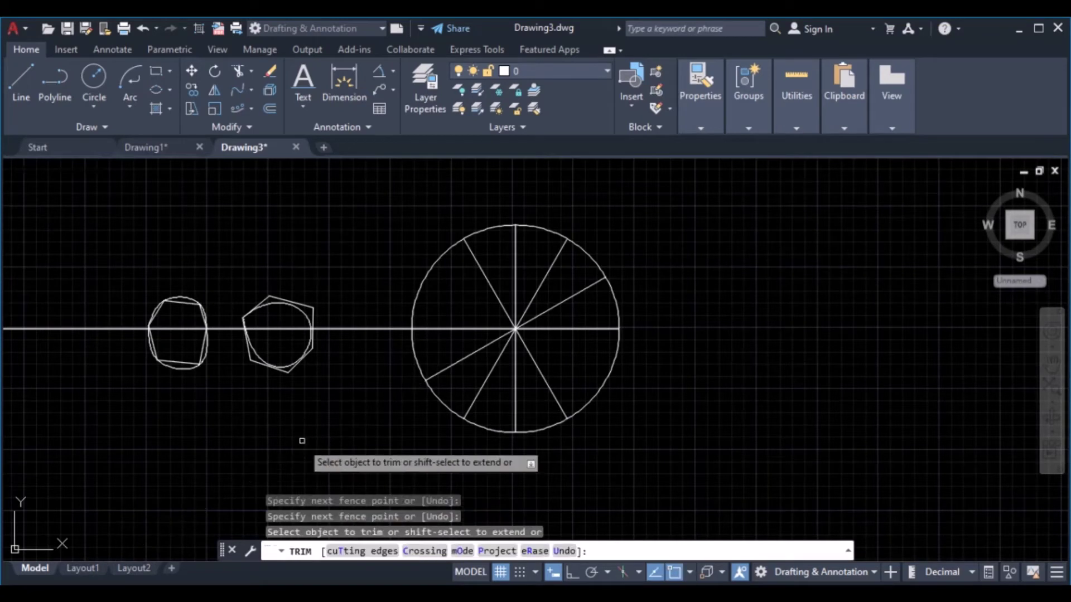
pyautogui.click(404, 359)
pyautogui.click(372, 303)
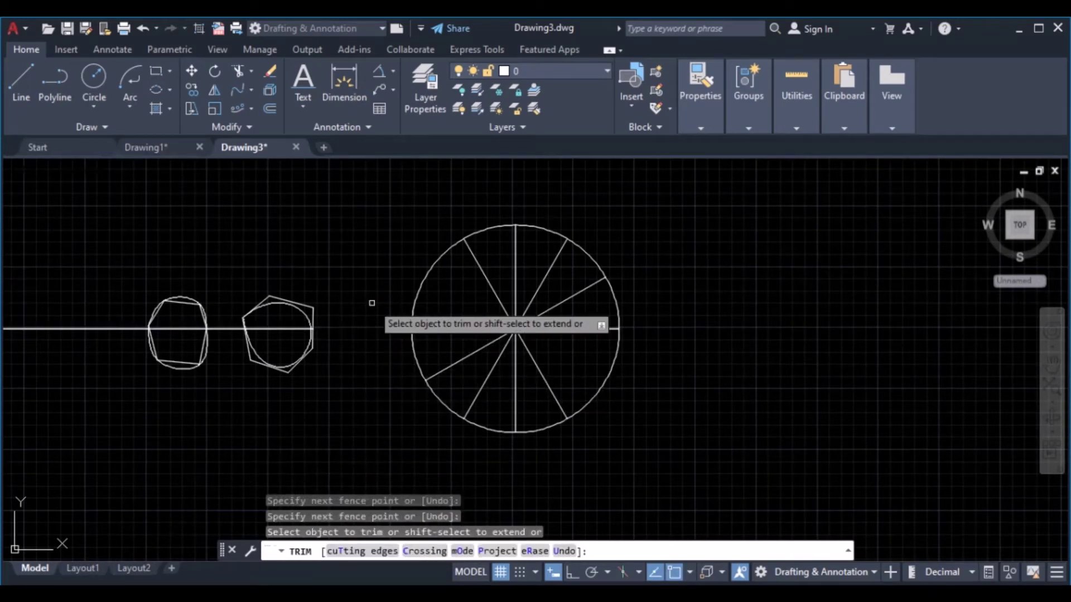
pyautogui.press('Escape')
# Erase the leftover horizontal line pieces running through the two polygons beside the circle
pyautogui.click(55, 296)
pyautogui.click(53, 370)
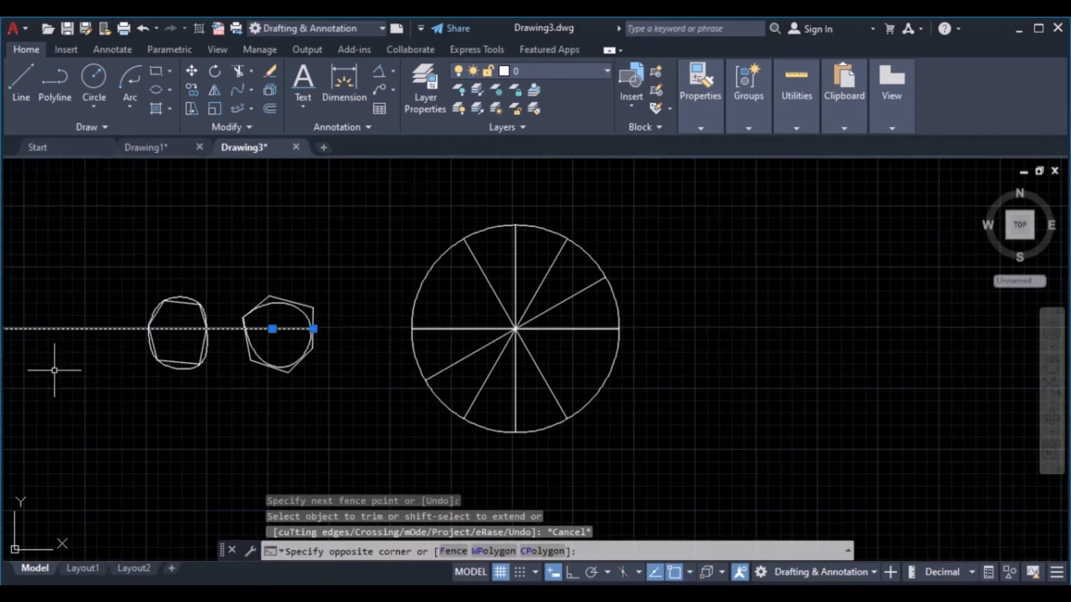
pyautogui.click(270, 72)
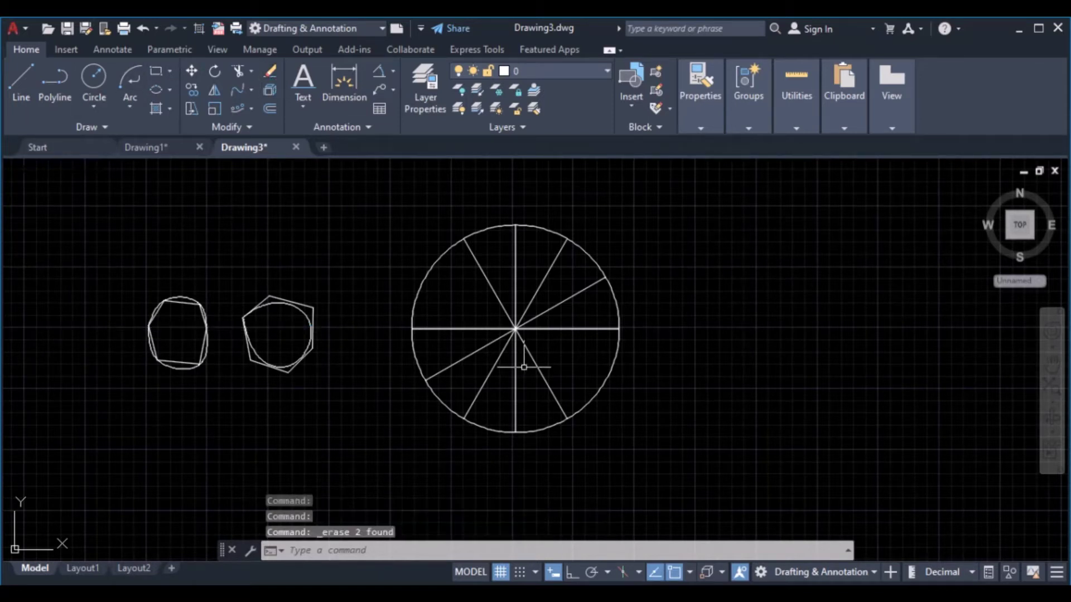
# Inspect the divided circle, then switch to Drawing1 and examine the dimensioned Construction Line example
pyautogui.scroll(3, 502, 335)
pyautogui.moveTo(494, 317)
pyautogui.mouseDown(button='middle')
pyautogui.moveTo(495, 328)
pyautogui.moveTo(319, 387)
pyautogui.mouseUp(button='middle')
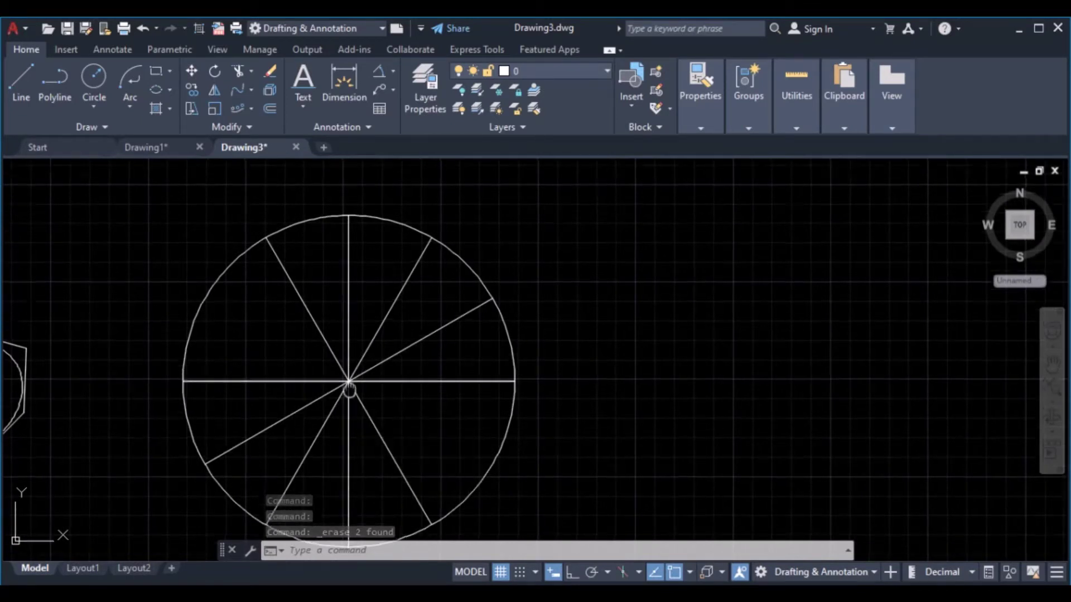
pyautogui.scroll(2, 349, 385)
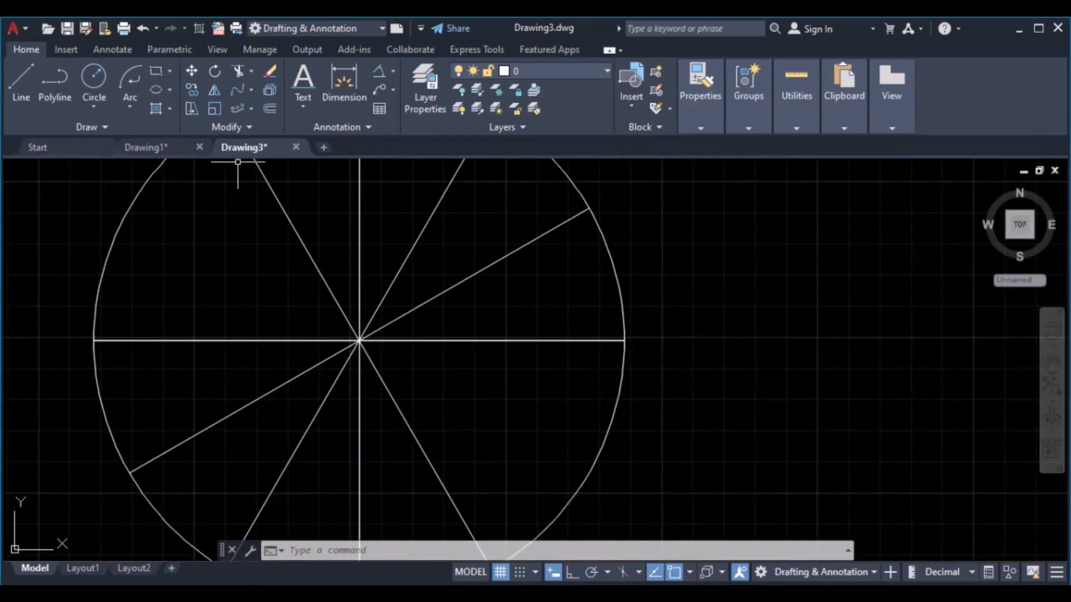
pyautogui.click(175, 151)
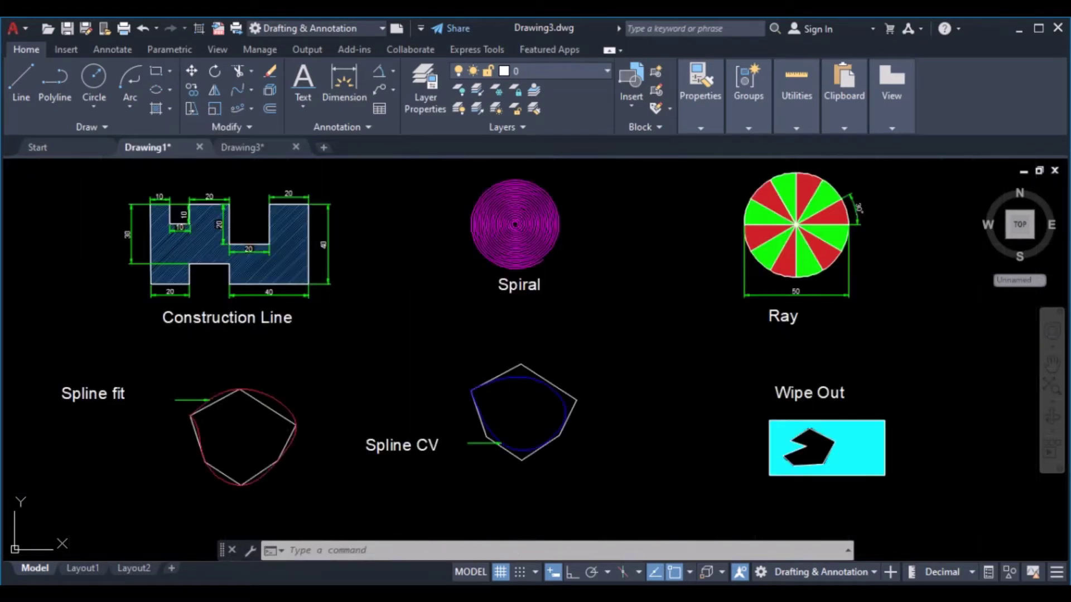
pyautogui.scroll(2, 186, 229)
pyautogui.moveTo(187, 228); pyautogui.dragTo(270, 353, button='middle')
pyautogui.scroll(2, 269, 354)
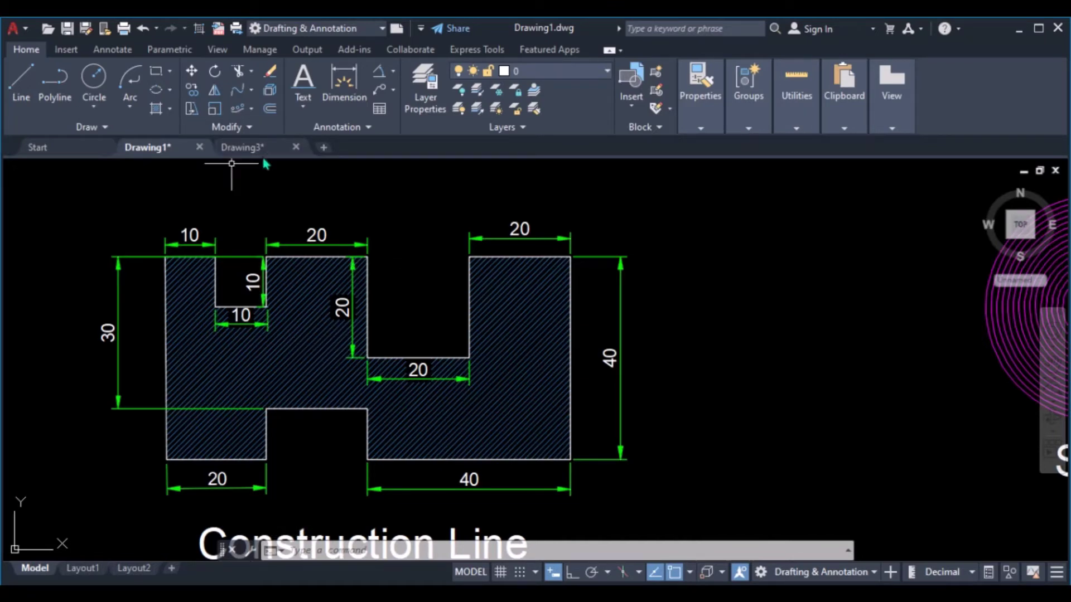
pyautogui.scroll(-4, 304, 238)
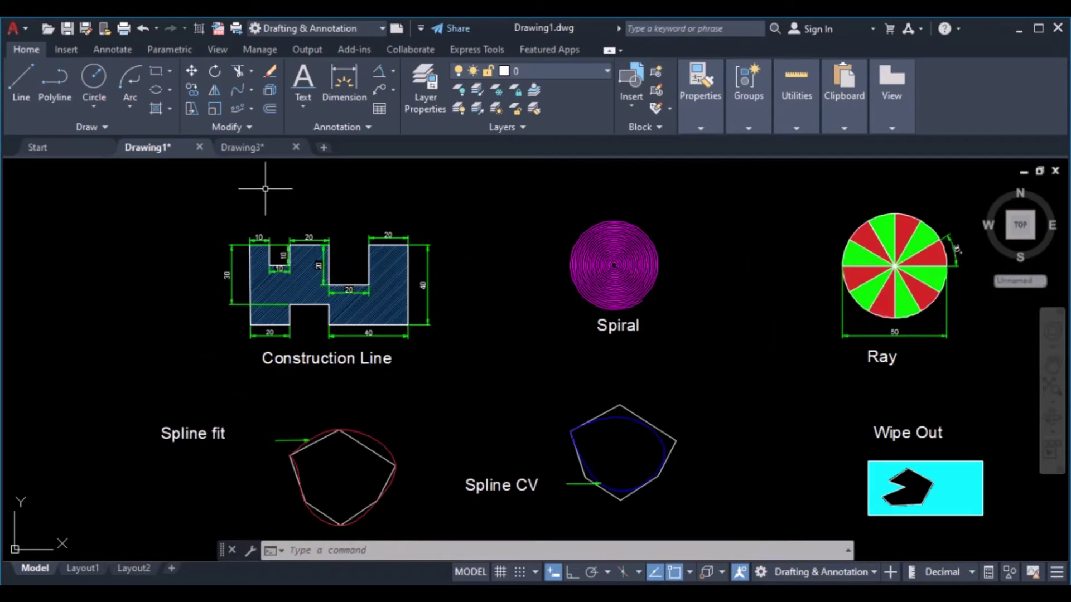
# Return to Drawing3 and erase the circle together with all the lines dividing it
pyautogui.click(257, 148)
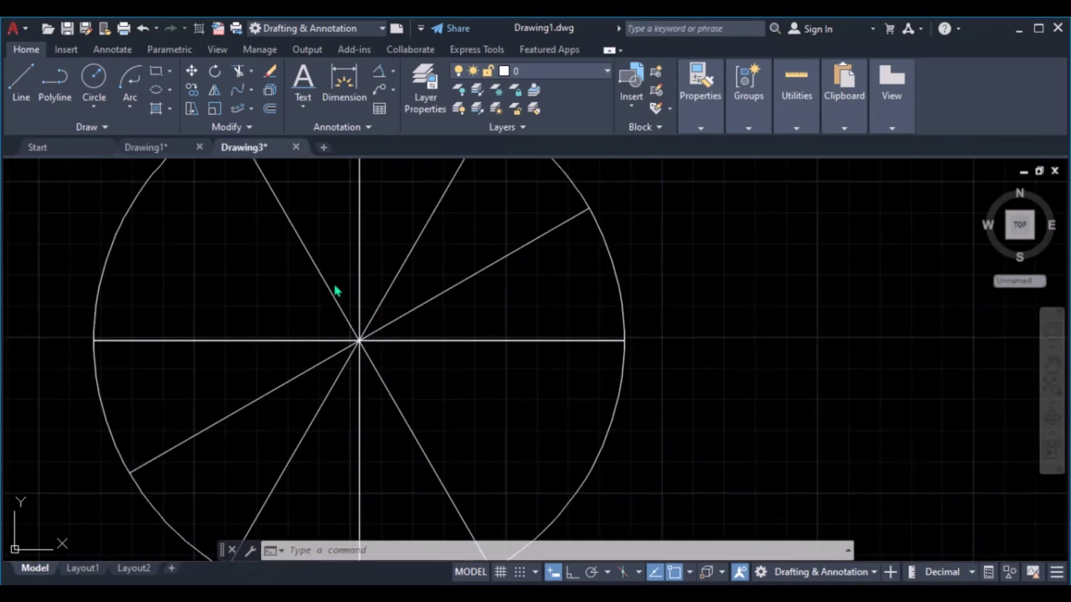
pyautogui.scroll(-4, 336, 290)
pyautogui.moveTo(318, 335); pyautogui.dragTo(159, 337, button='middle')
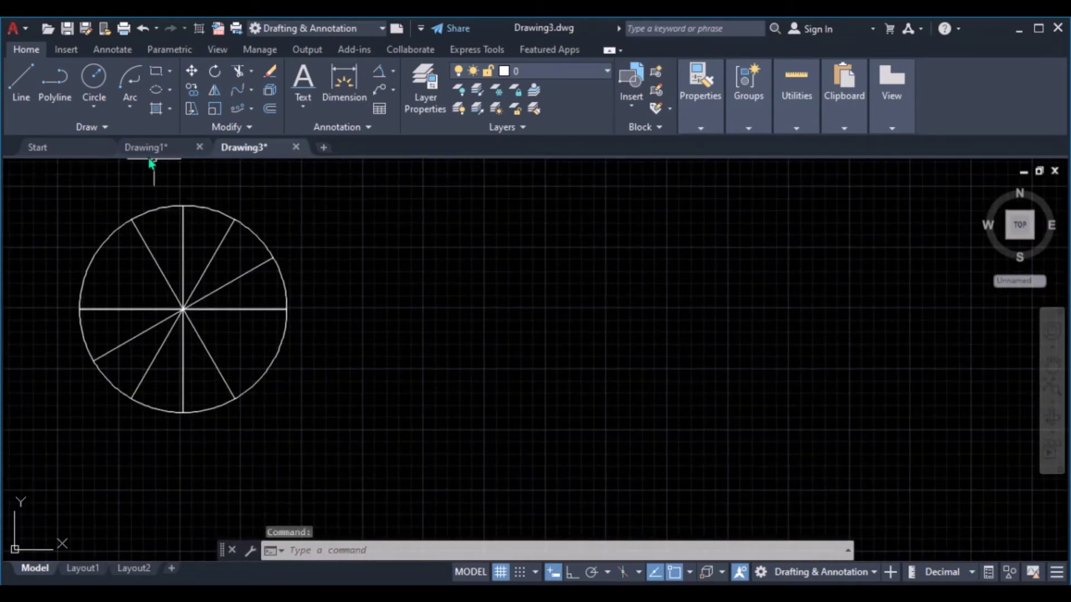
pyautogui.click(89, 127)
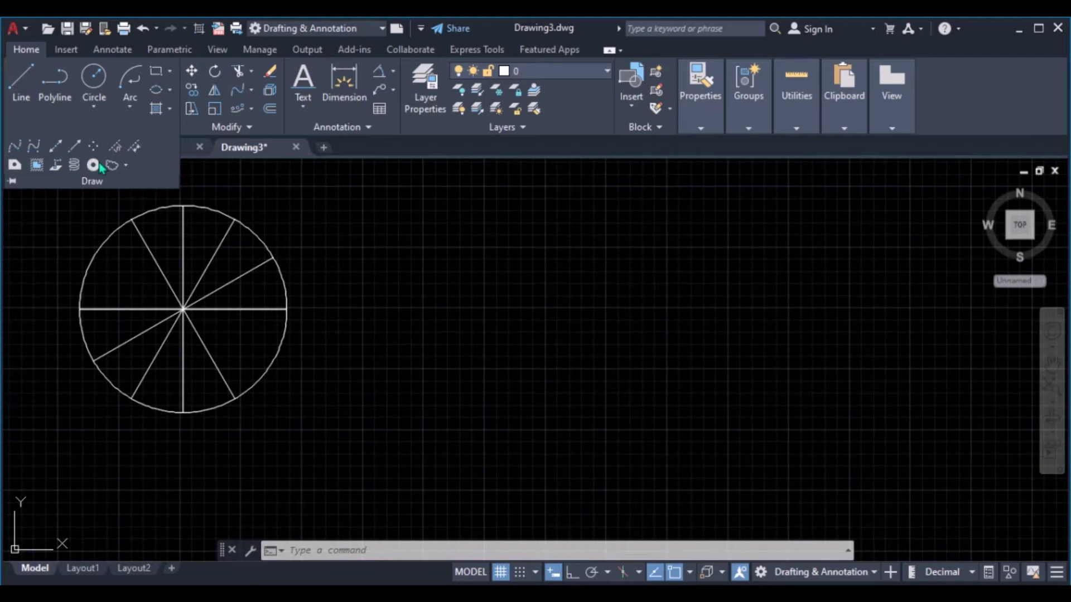
pyautogui.click(319, 234)
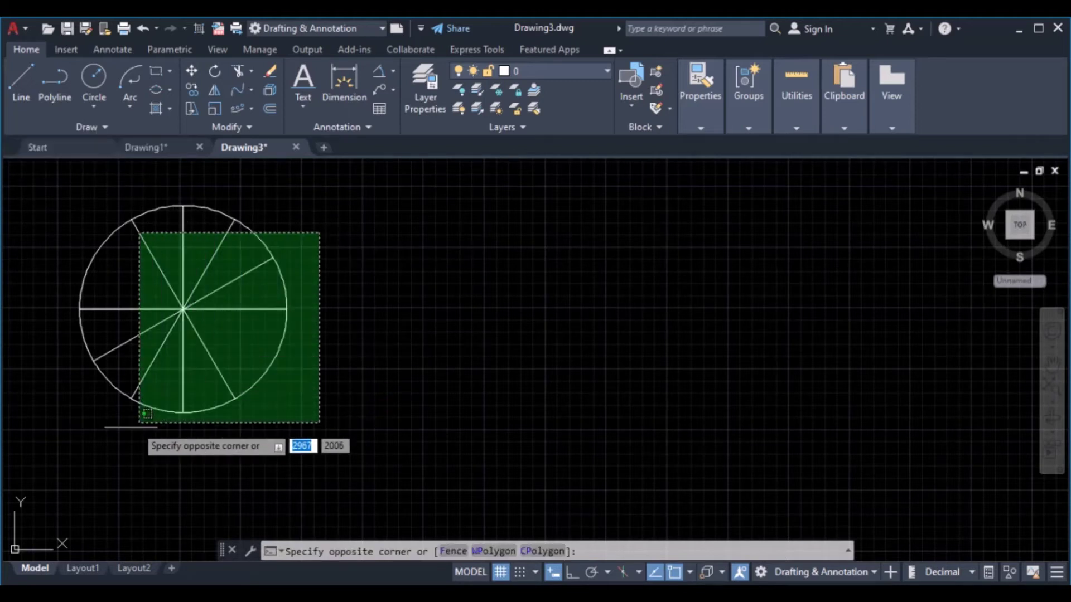
pyautogui.click(138, 442)
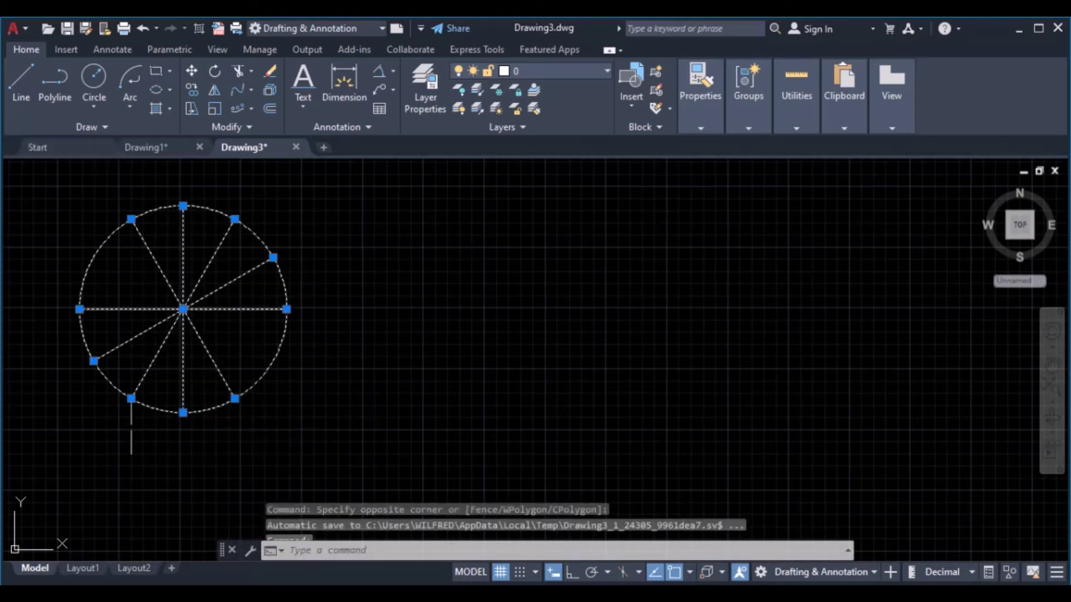
pyautogui.click(270, 71)
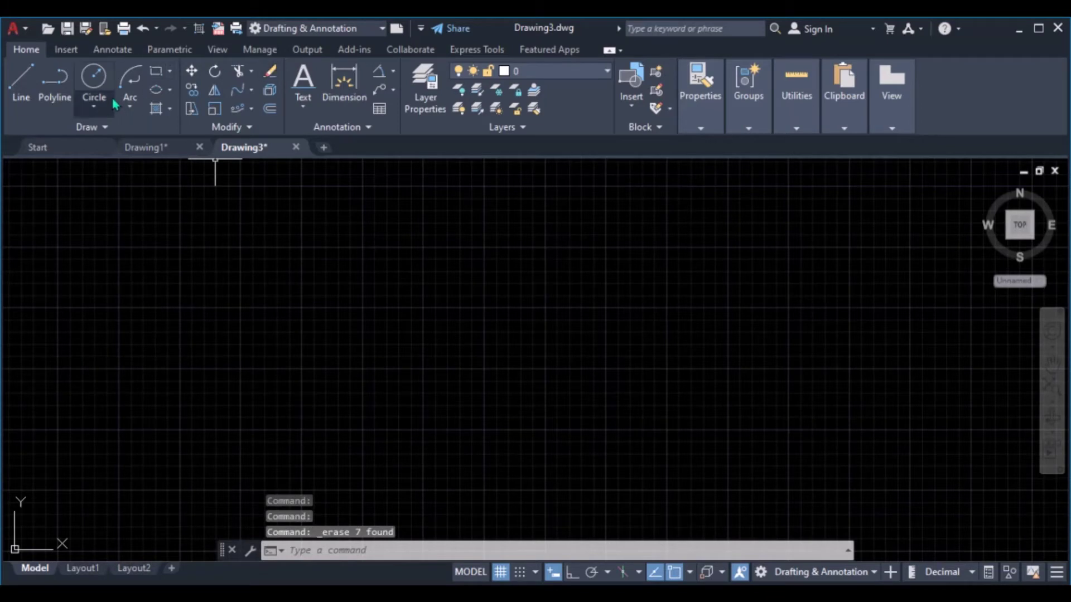
# Draw a circle with a radius of 110 in the empty drawing area
pyautogui.click(96, 87)
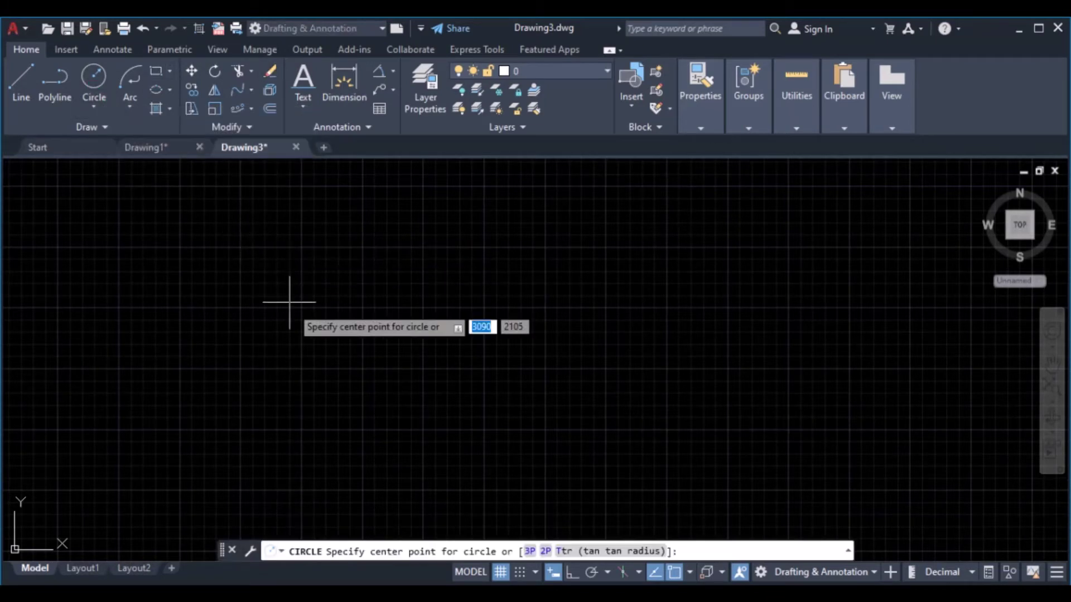
pyautogui.click(335, 301)
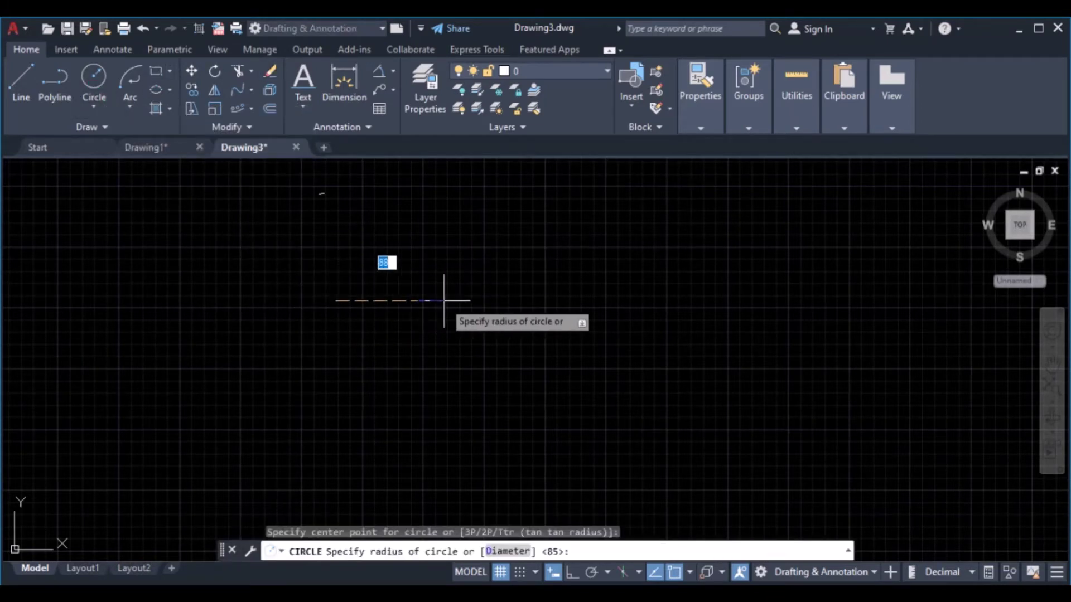
pyautogui.write('110')
pyautogui.press('Return')
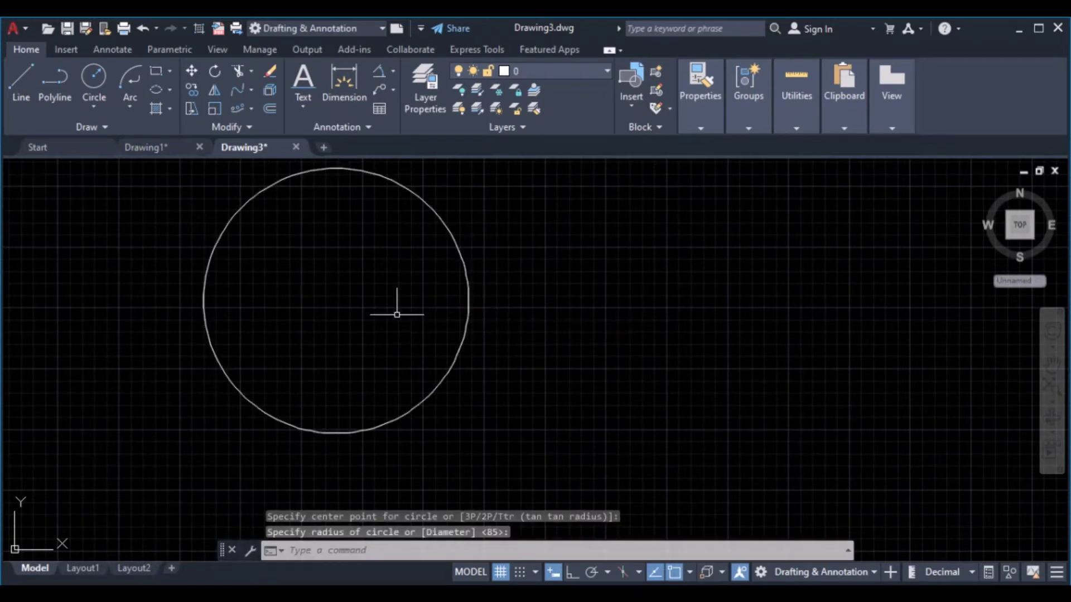
# Start a ray at the circle's centre and direct the first one at an angle of 0°
pyautogui.moveTo(378, 306); pyautogui.dragTo(387, 354, button='middle')
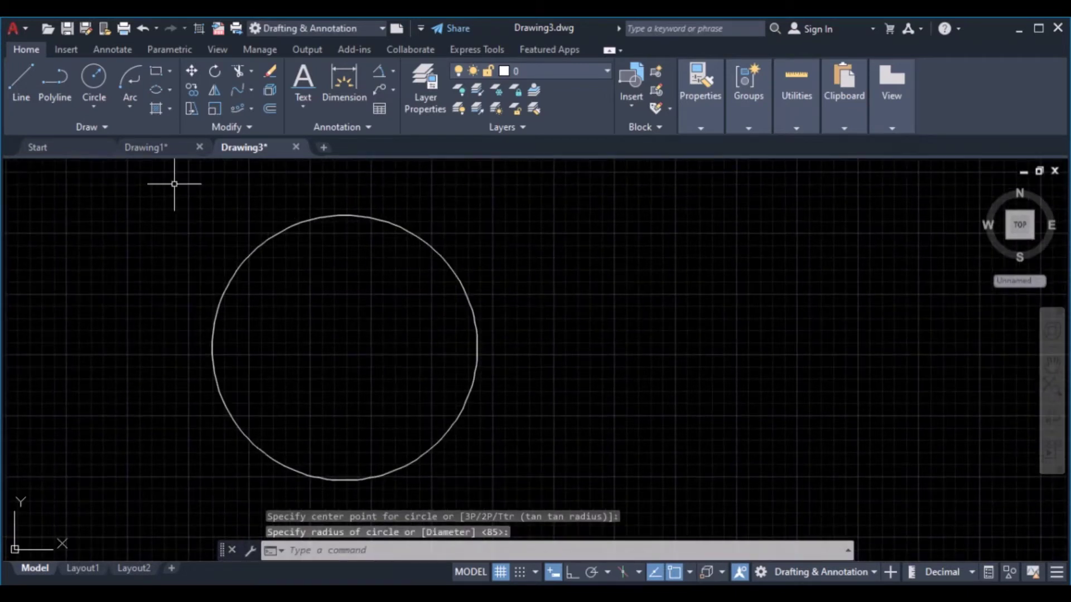
pyautogui.click(97, 127)
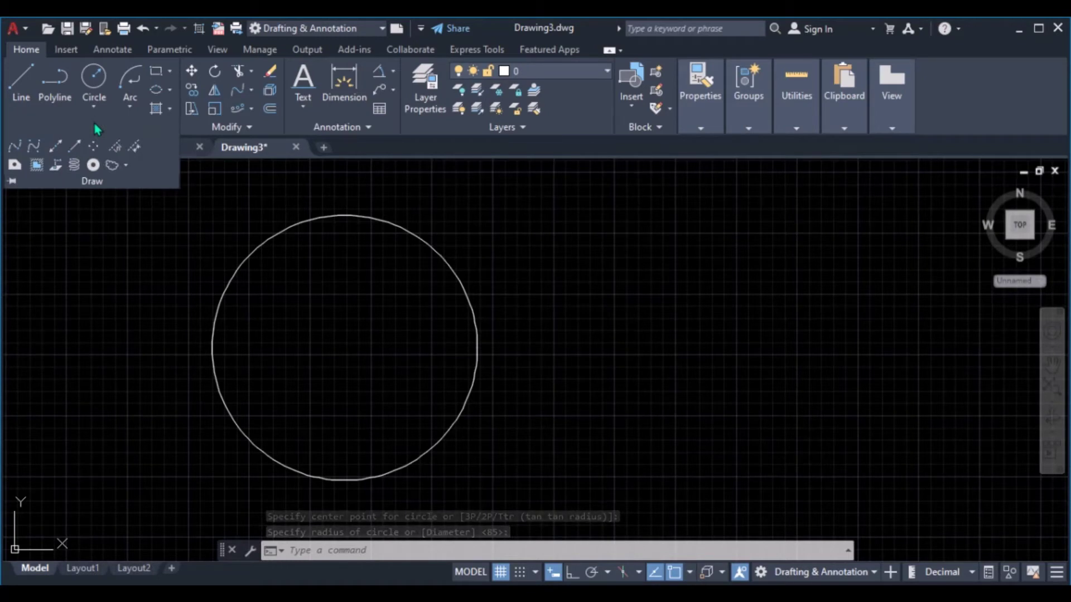
pyautogui.click(76, 148)
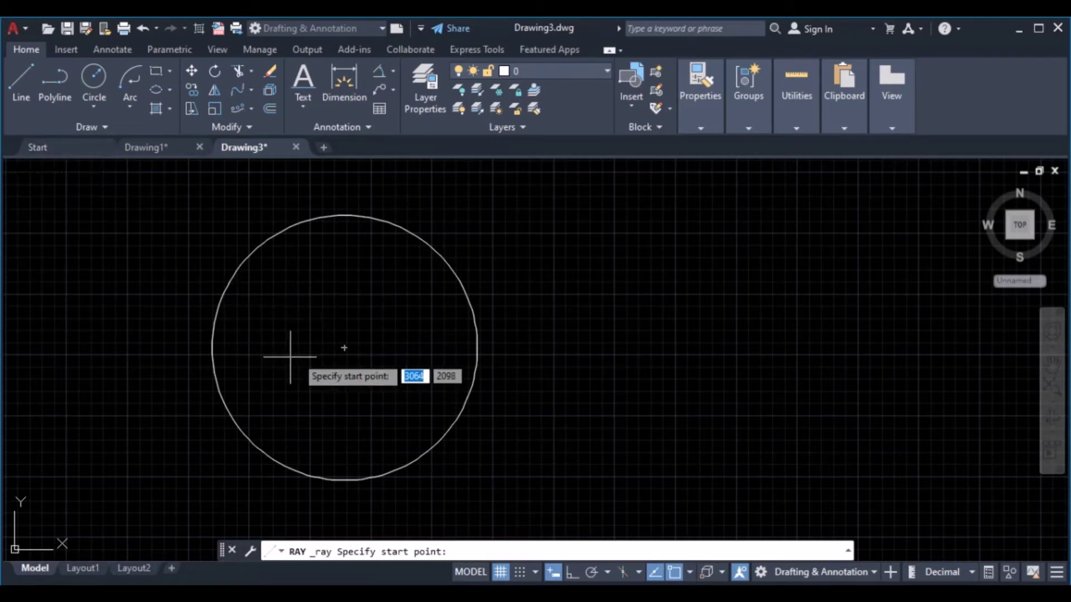
pyautogui.click(344, 347)
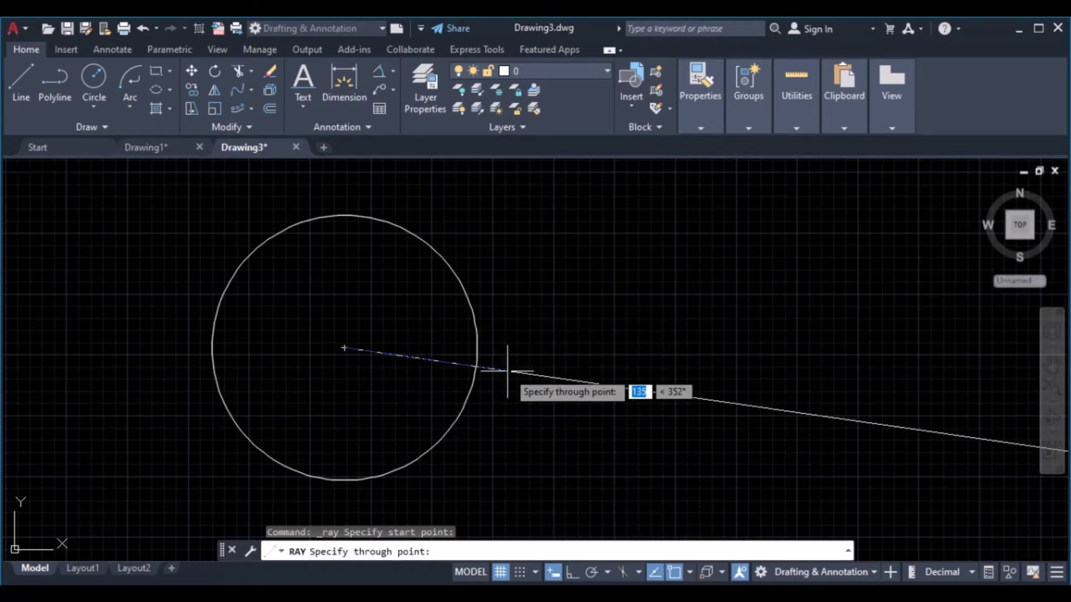
pyautogui.press('Tab')
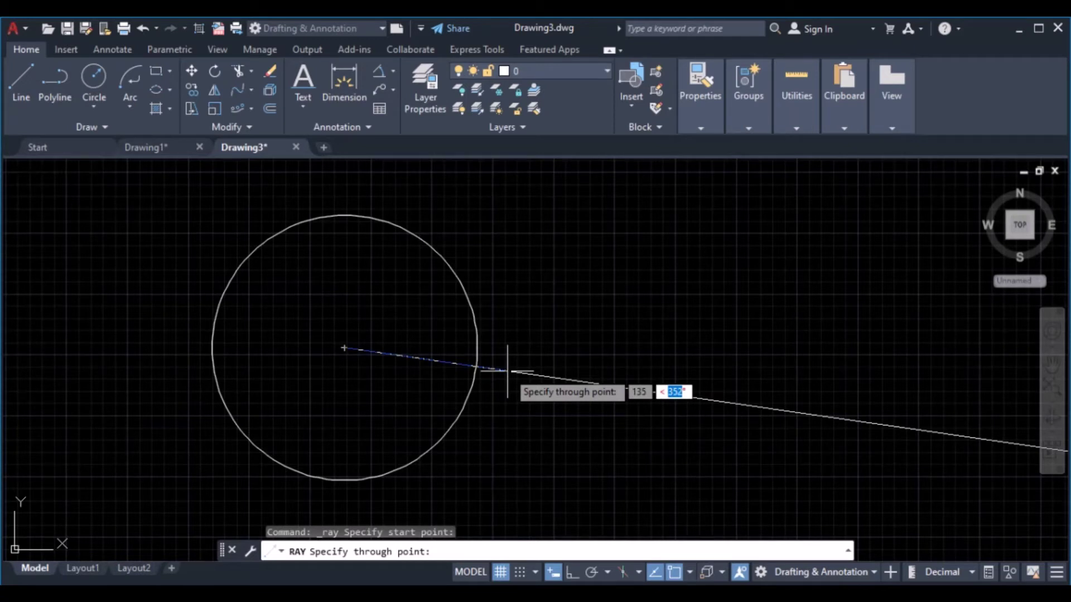
pyautogui.write('0')
pyautogui.press('Return')
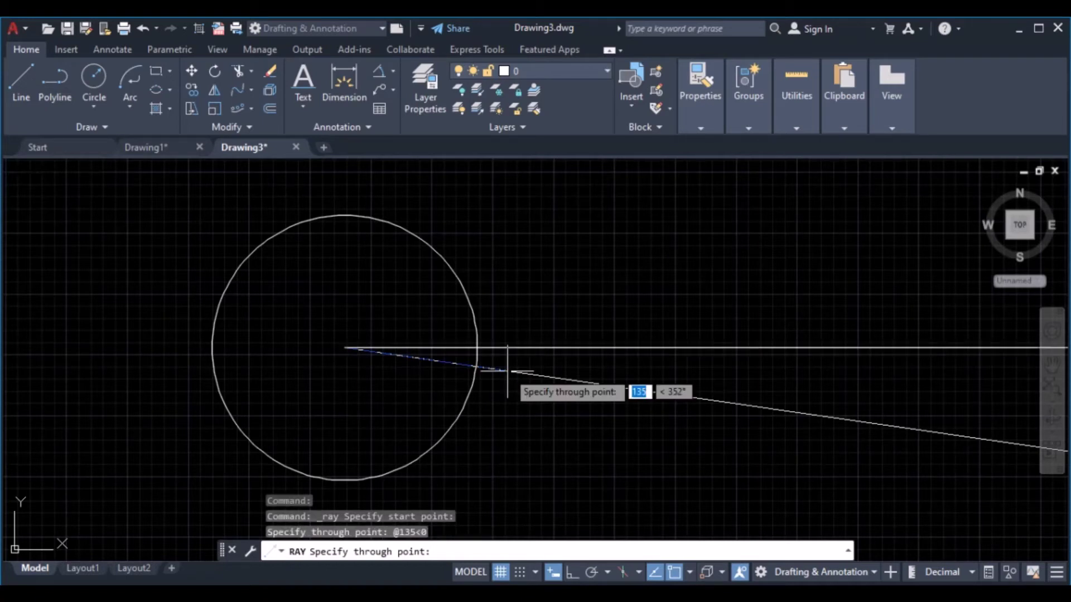
# Add three more rays from the circle's centre at angles of 60°, 120° and 180°
pyautogui.press('Tab')
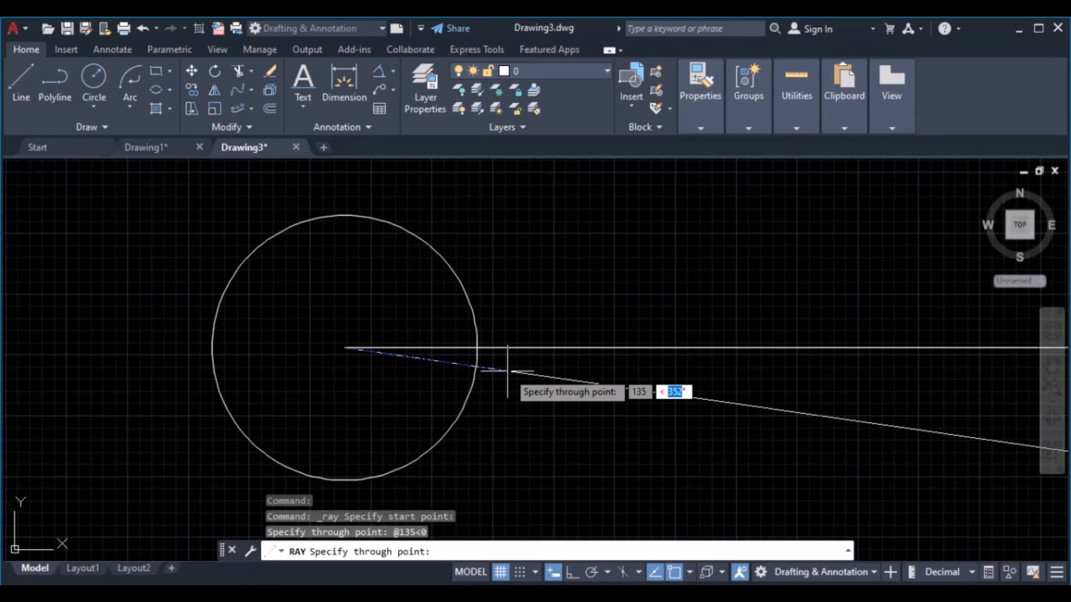
pyautogui.write('60')
pyautogui.press('Return')
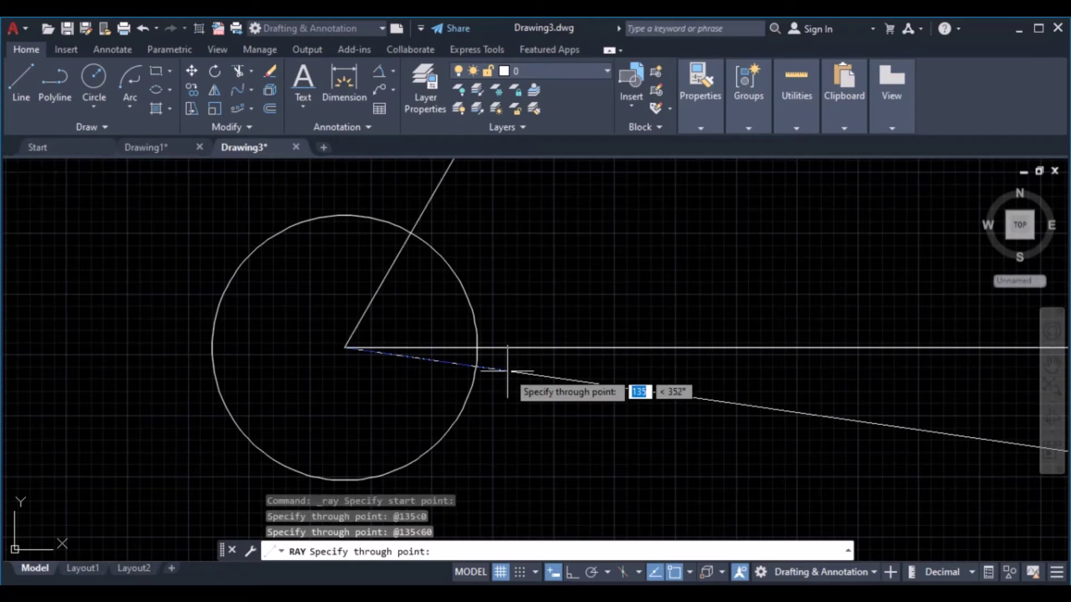
pyautogui.press('Tab')
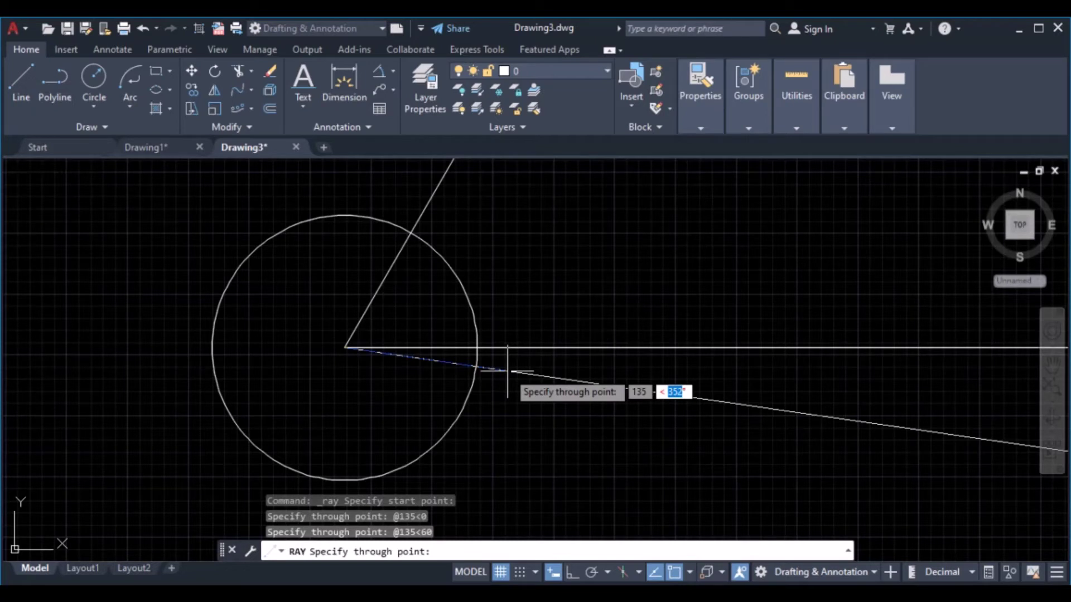
pyautogui.write('120')
pyautogui.press('Return')
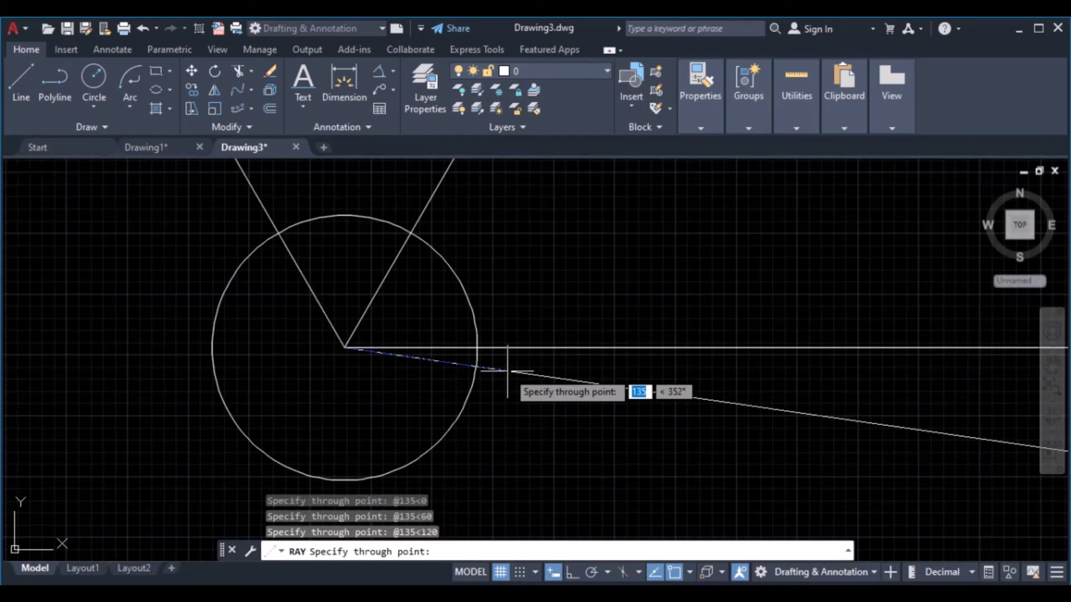
pyautogui.press('Tab')
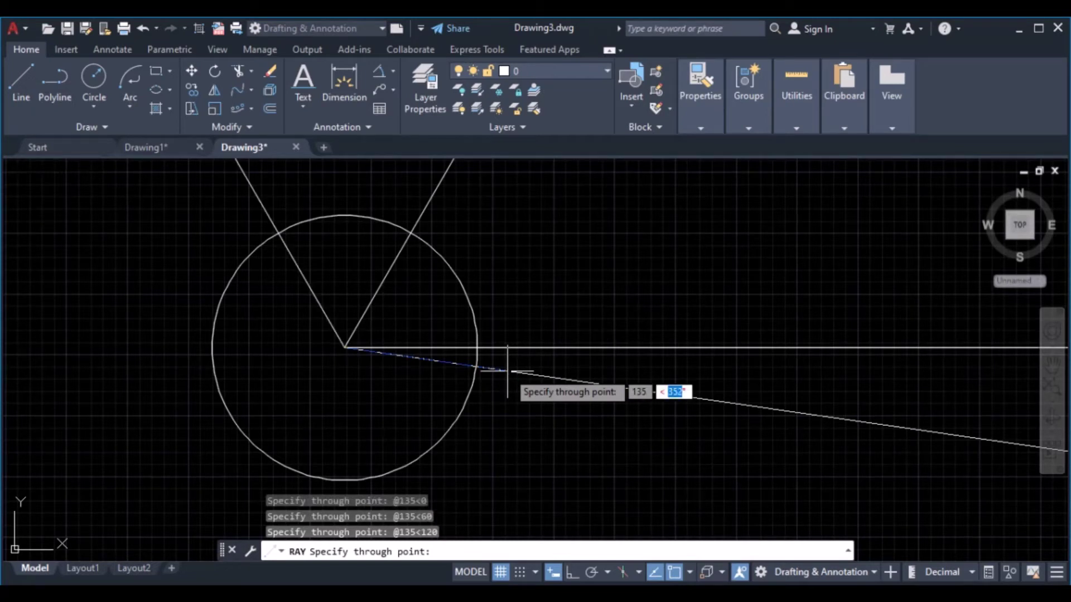
pyautogui.write('180')
pyautogui.press('Return')
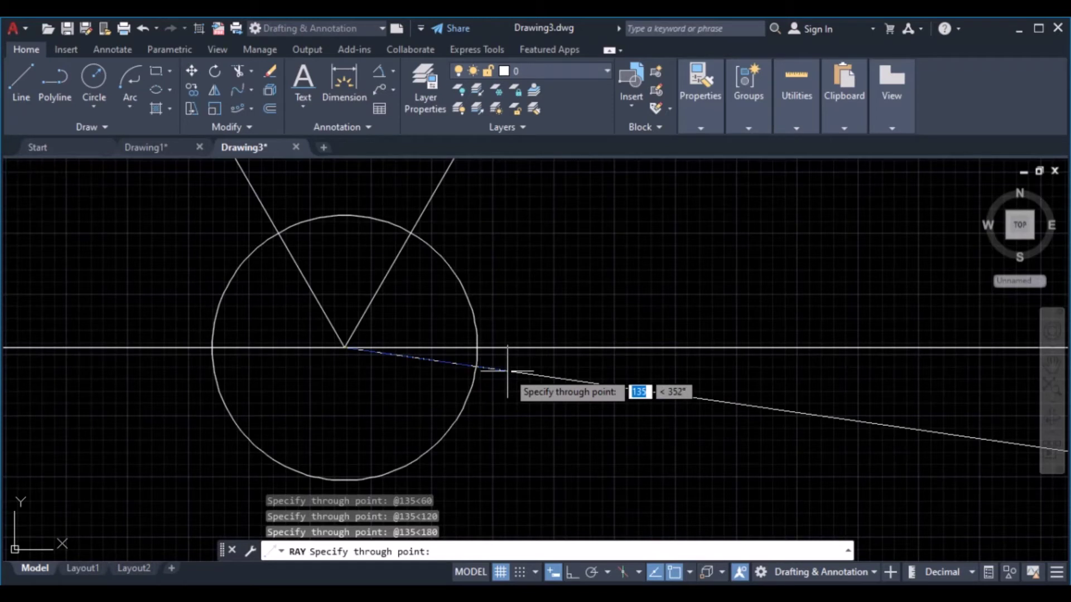
# Add the last two rays from the circle's centre at 240° and 300°, and end the Ray command
pyautogui.press('Tab')
pyautogui.write('2')
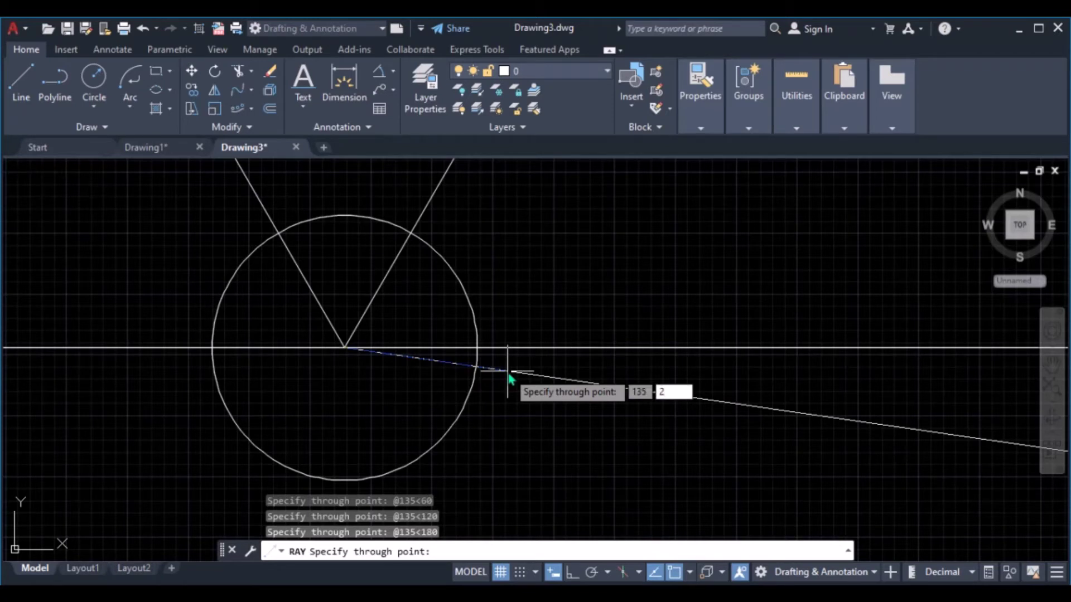
pyautogui.write('40')
pyautogui.press('Return')
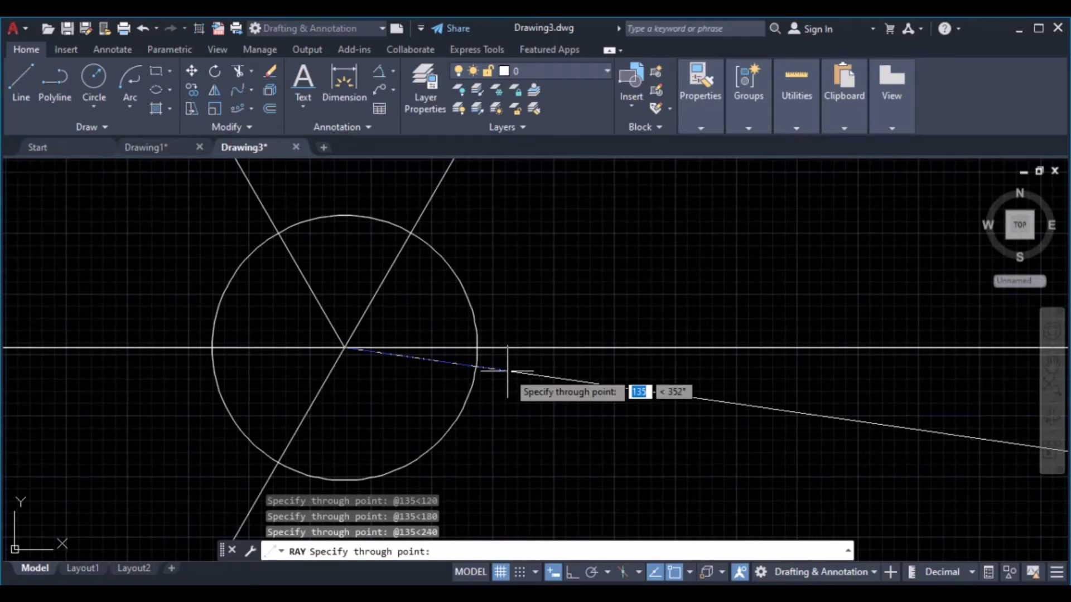
pyautogui.press('Tab')
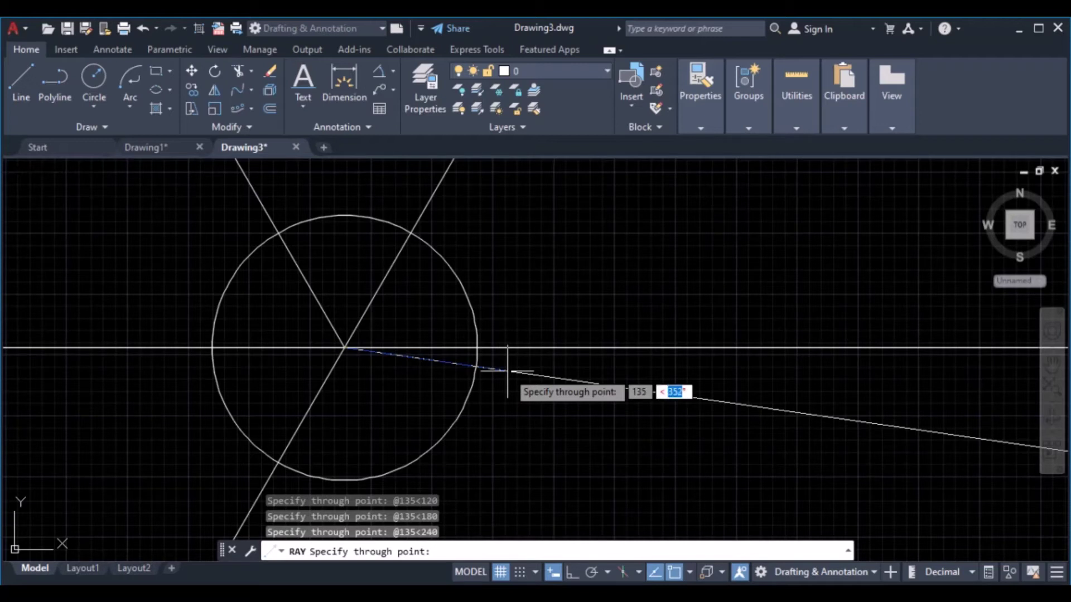
pyautogui.write('300')
pyautogui.press('Return')
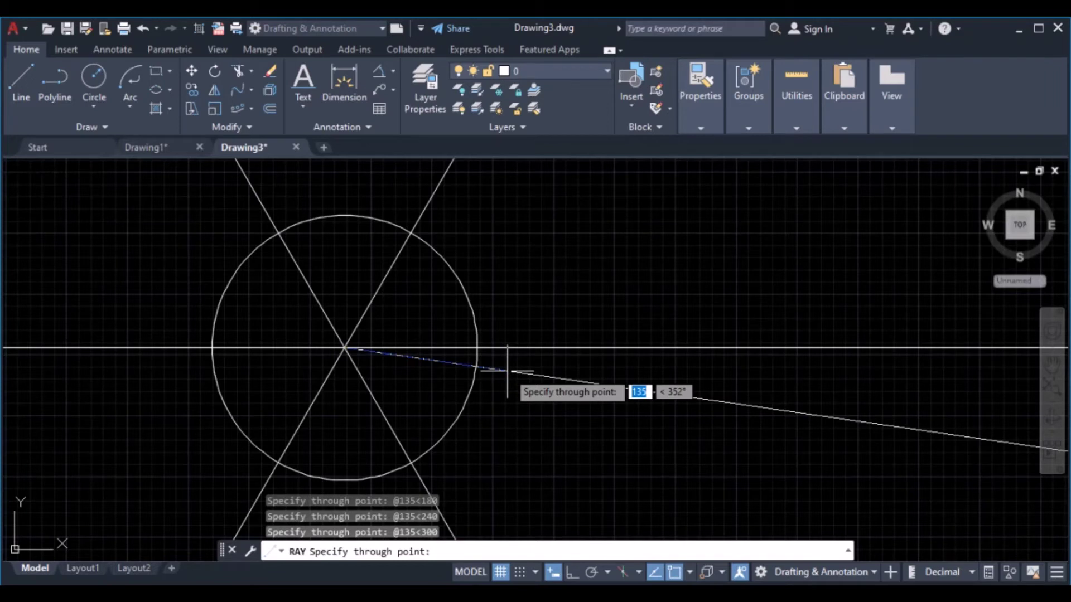
pyautogui.press('Return')
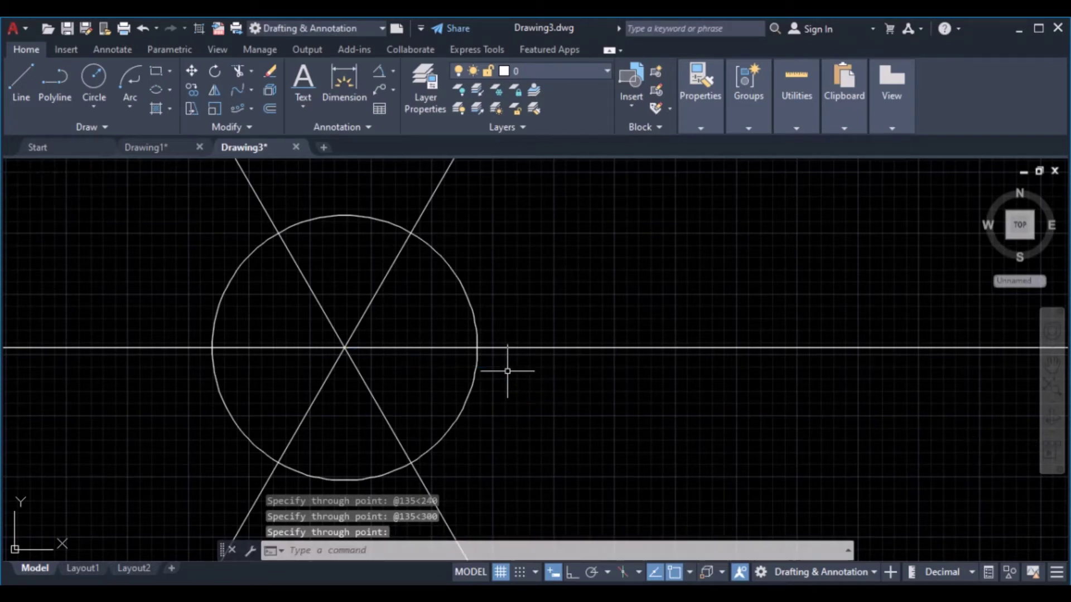
pyautogui.scroll(-2, 447, 332)
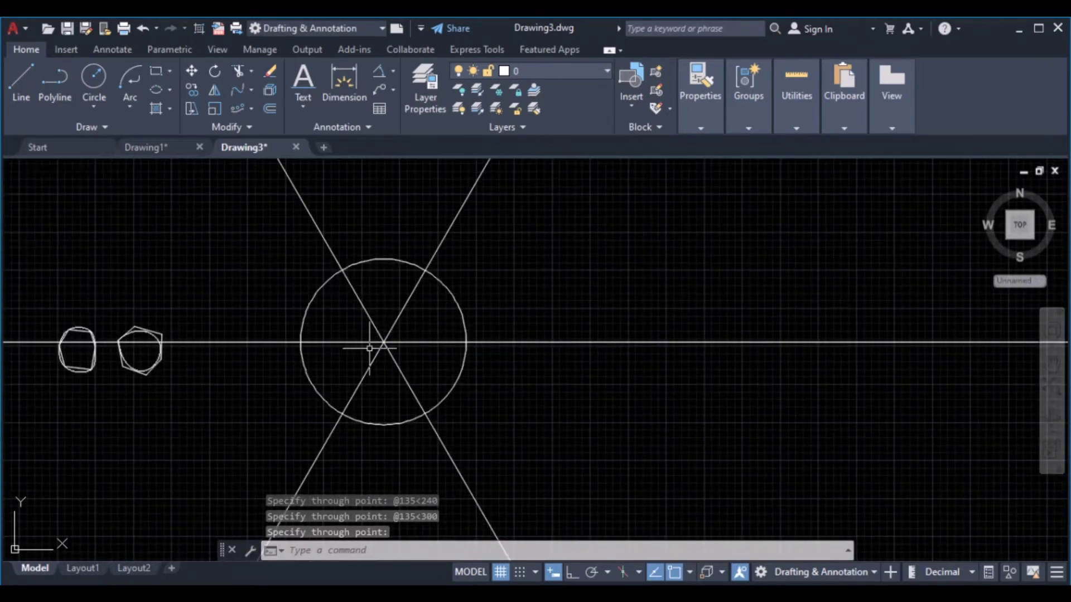
pyautogui.scroll(2, 370, 348)
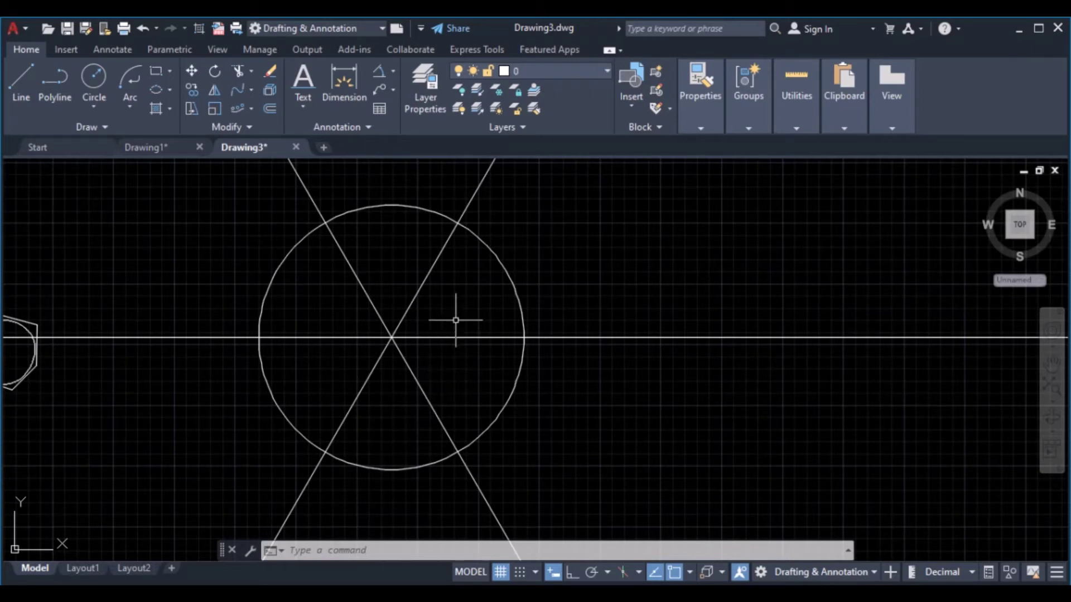
pyautogui.scroll(-2, 444, 331)
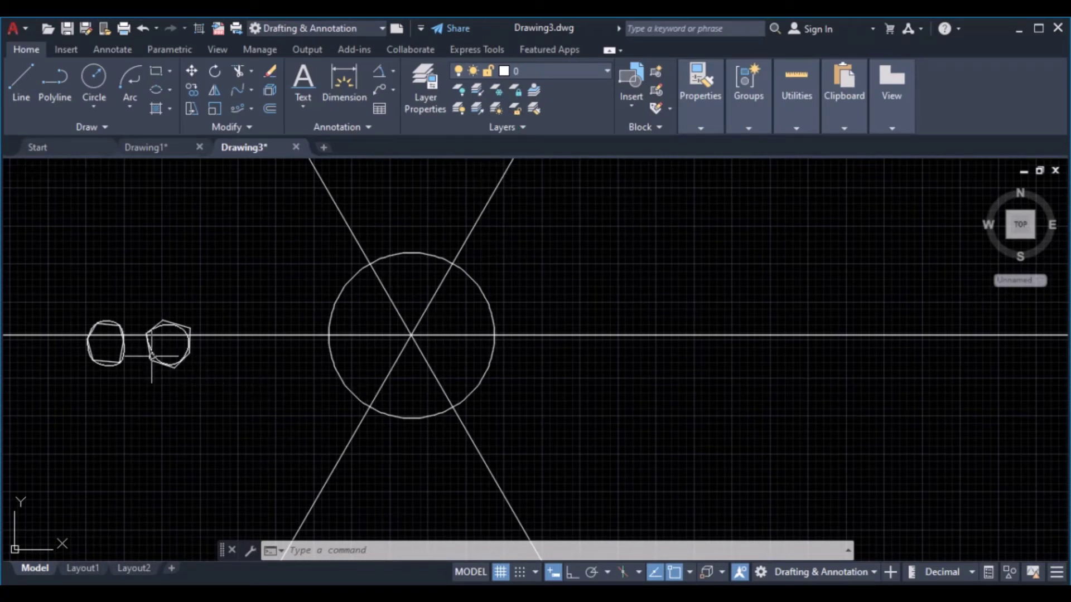
pyautogui.moveTo(151, 356)
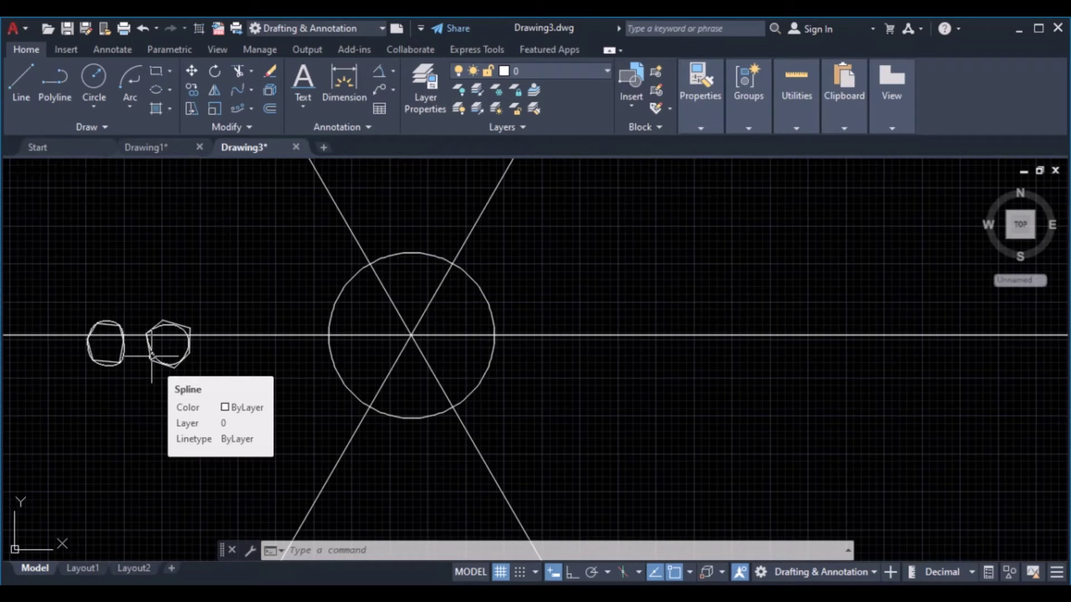
pyautogui.click(268, 78)
pyautogui.click(539, 239)
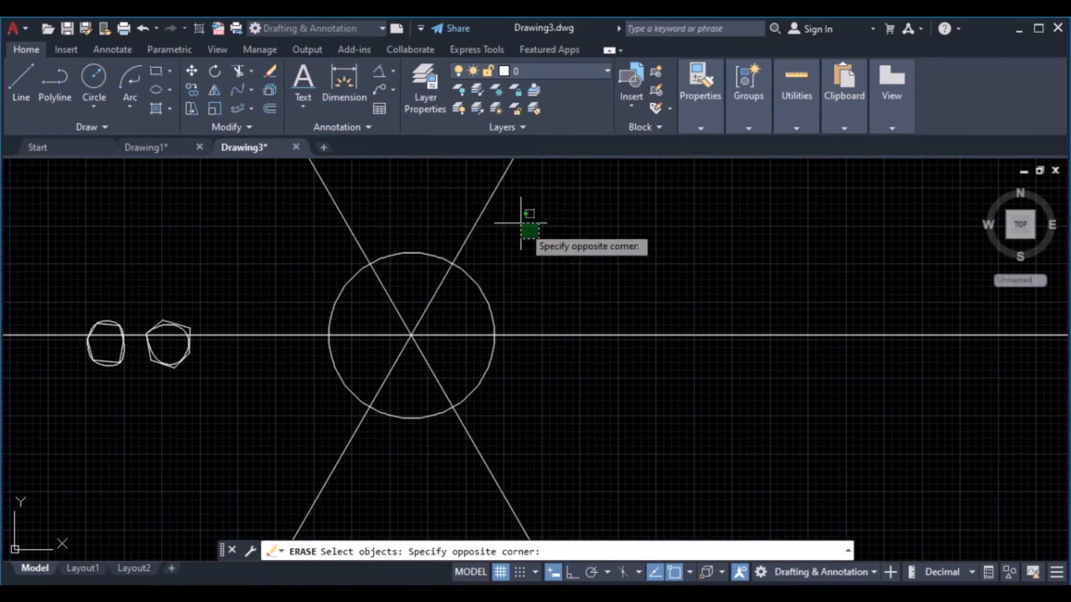
pyautogui.click(544, 270)
pyautogui.click(535, 297)
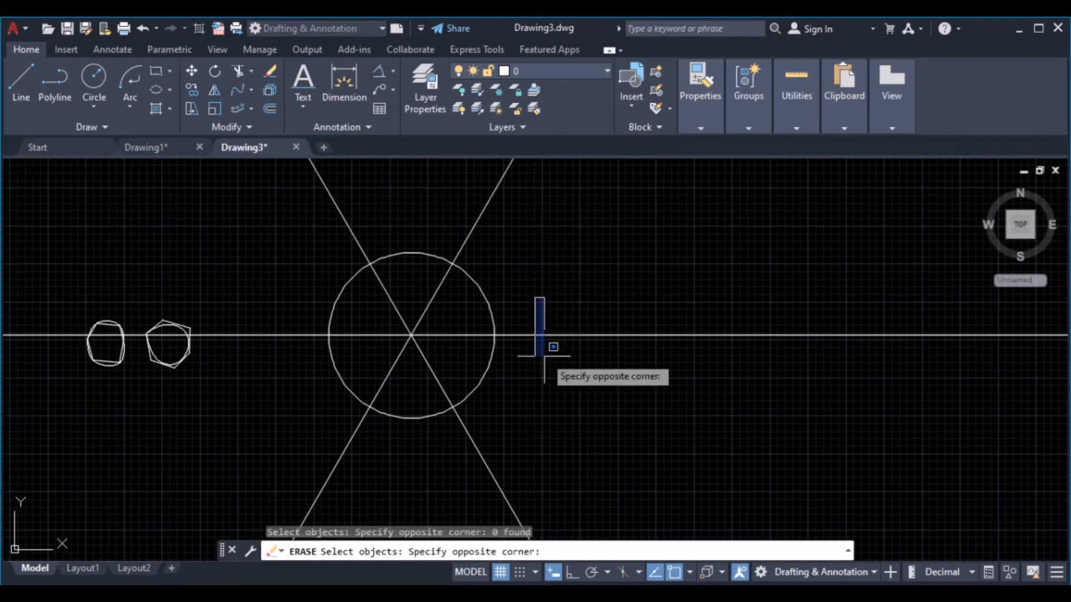
pyautogui.click(548, 357)
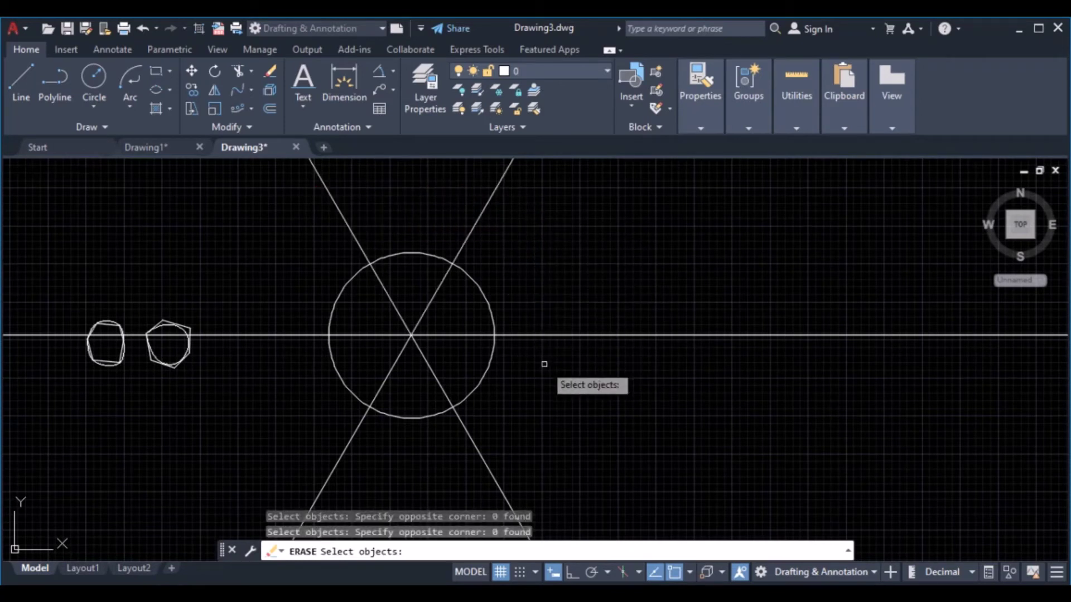
# Trim the portions of all six rays that extend outside the large circle
pyautogui.click(242, 73)
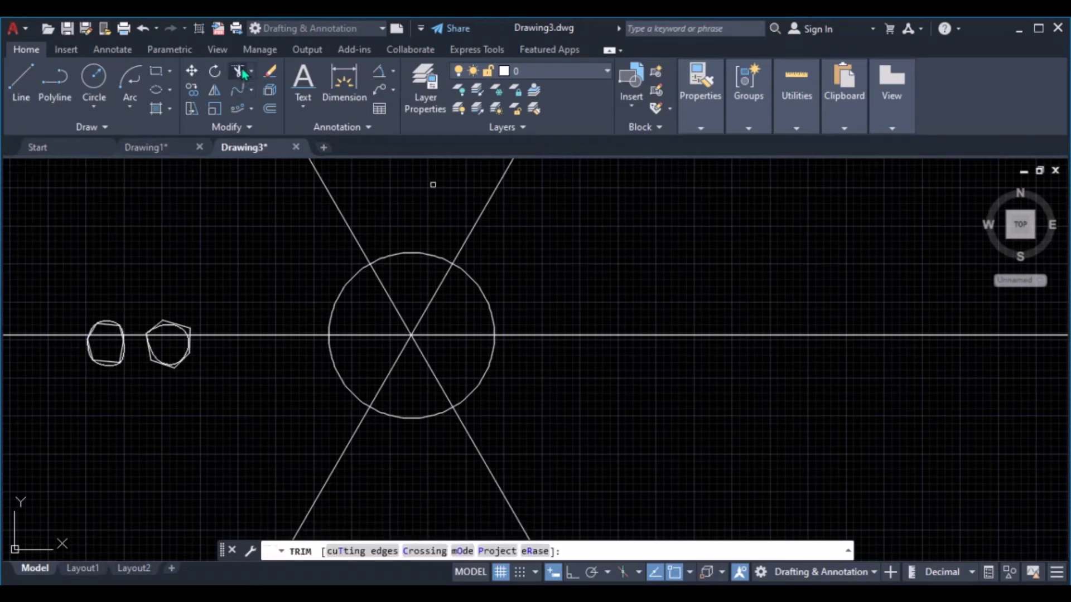
pyautogui.press('Return')
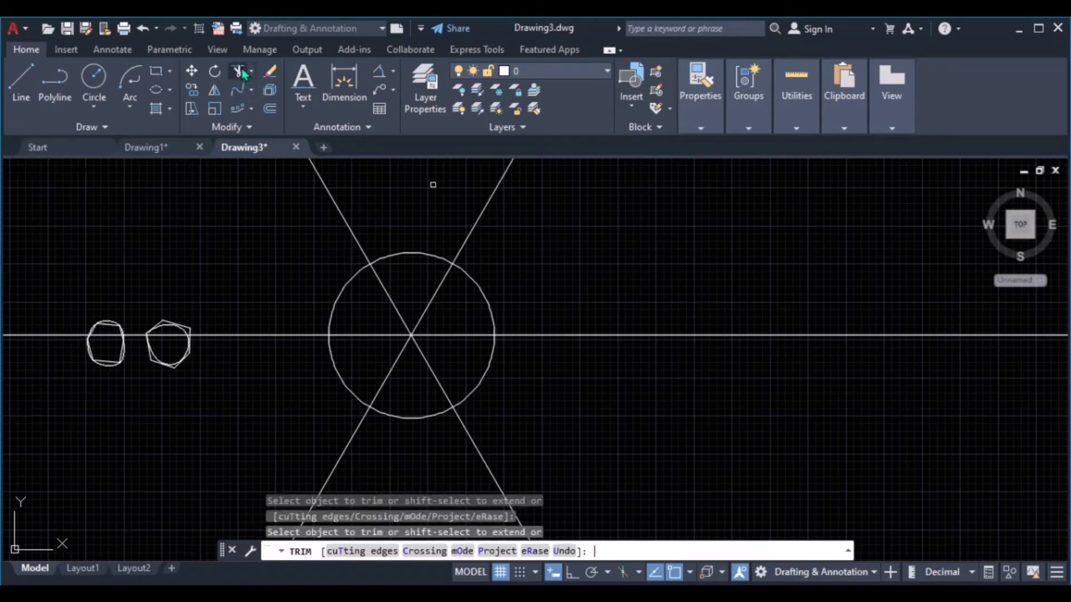
pyautogui.click(594, 257)
pyautogui.click(582, 352)
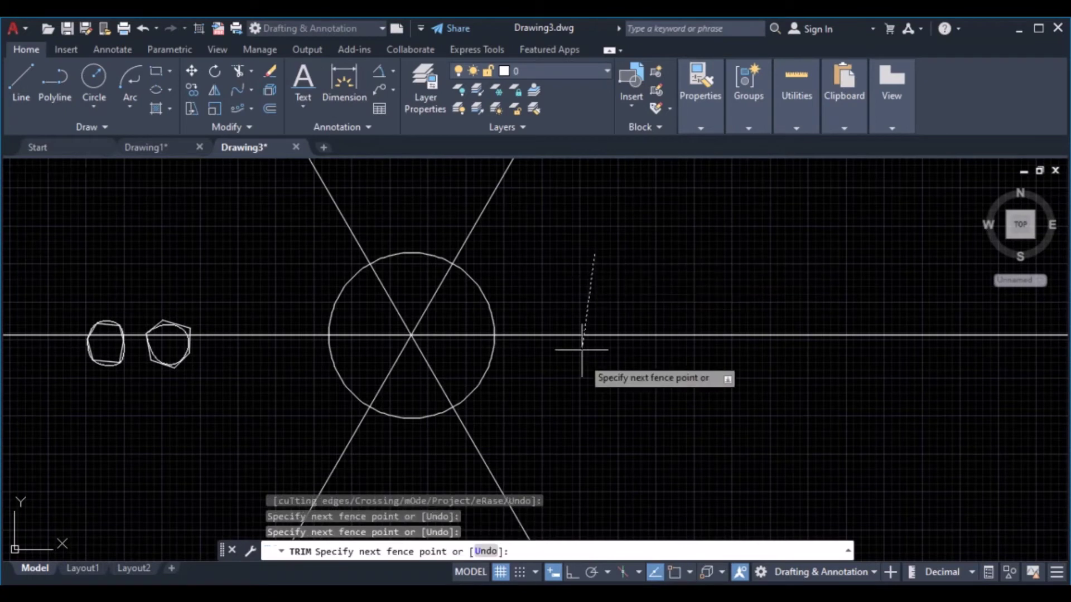
pyautogui.click(543, 434)
pyautogui.click(439, 451)
pyautogui.click(395, 453)
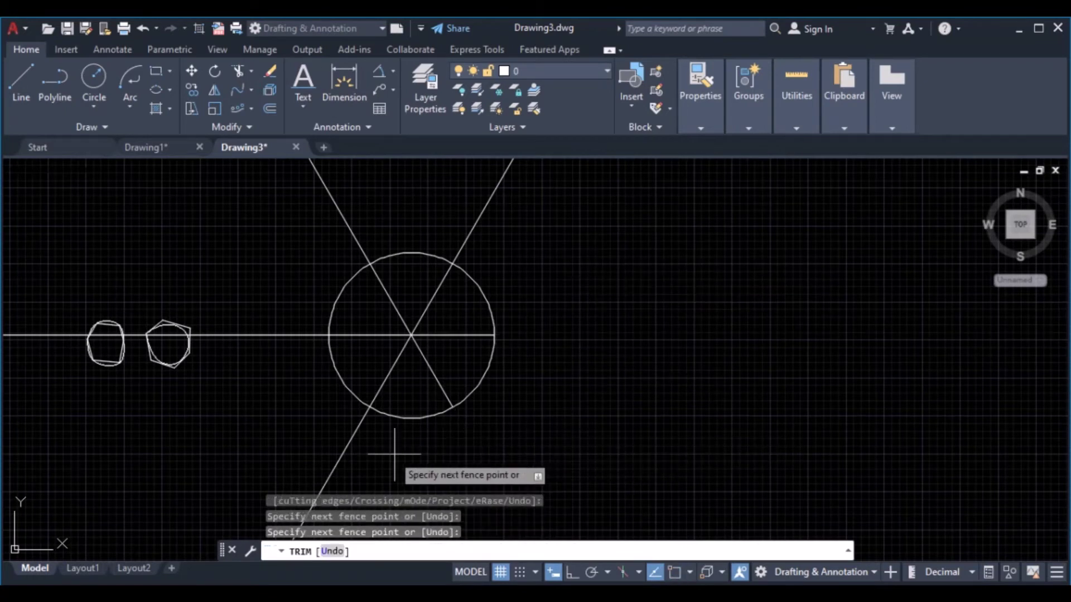
pyautogui.click(280, 416)
pyautogui.click(238, 352)
pyautogui.click(248, 290)
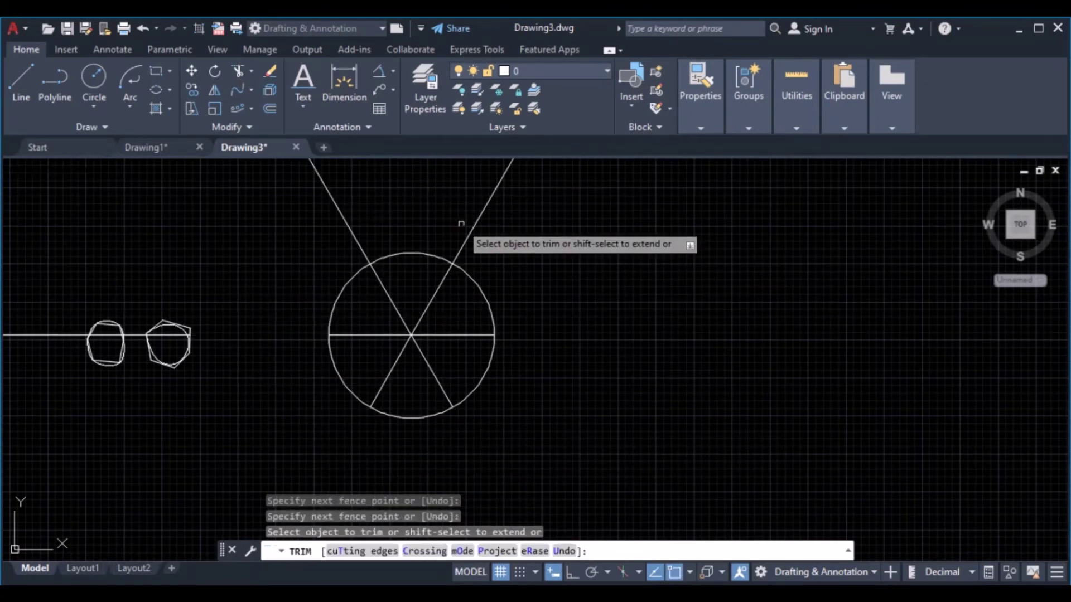
pyautogui.click(534, 228)
pyautogui.click(308, 202)
pyautogui.press('Return')
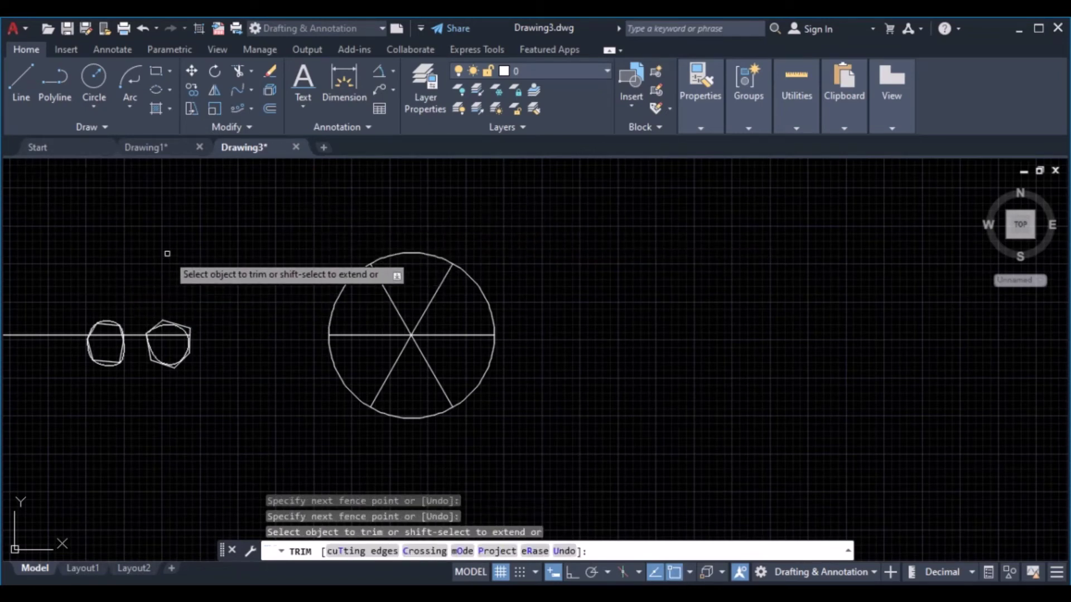
pyautogui.press('Return')
# Erase the leftover horizontal ray piece running through the two small polygons
pyautogui.moveTo(70, 351); pyautogui.dragTo(317, 277, button='middle')
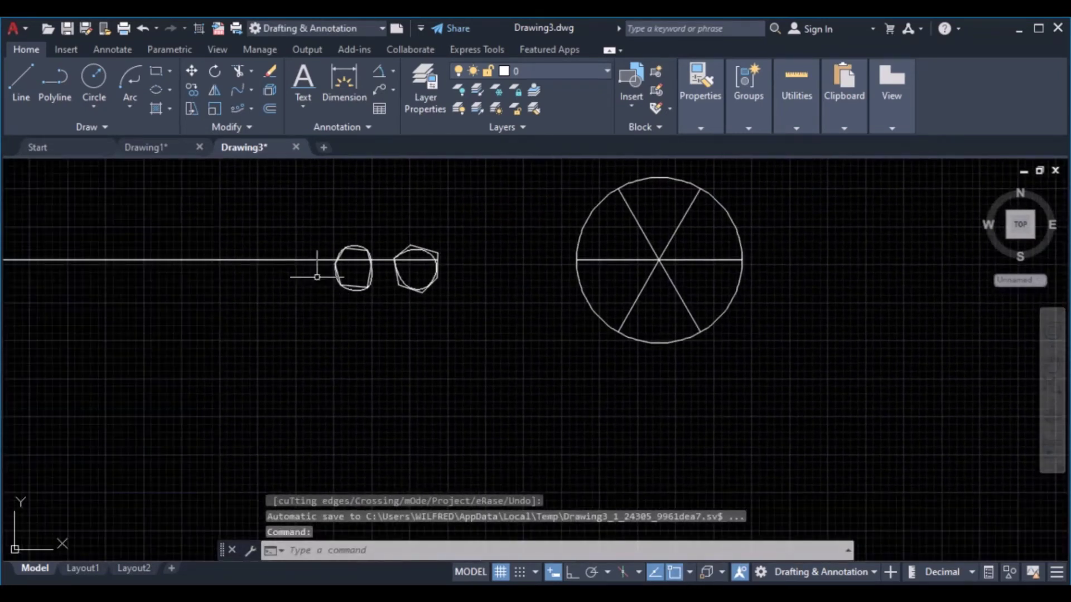
pyautogui.click(303, 246)
pyautogui.click(280, 305)
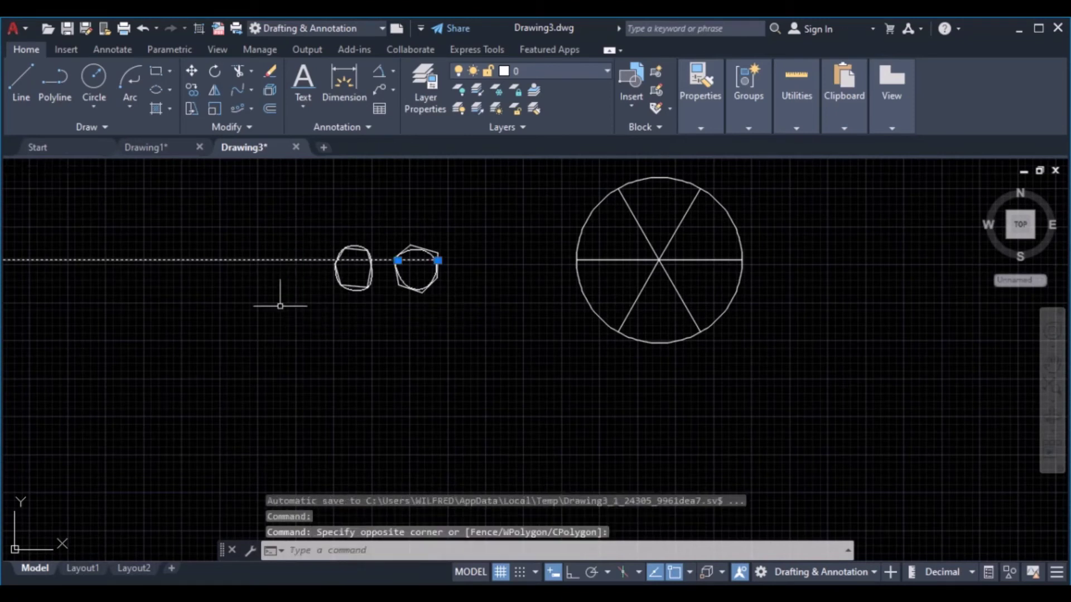
pyautogui.click(269, 74)
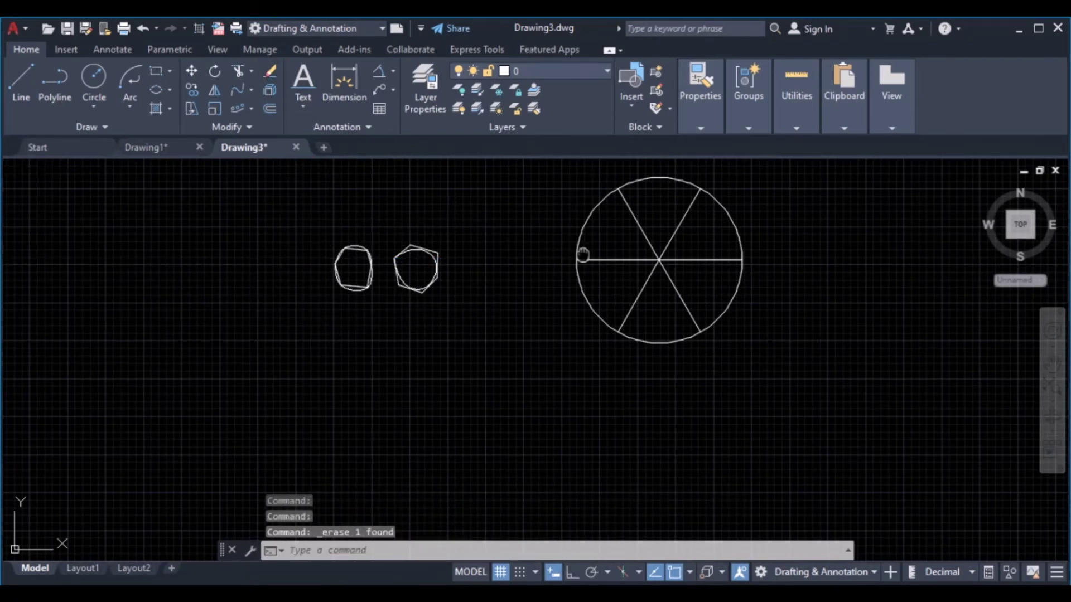
# Inspect the circle divided by rays, and switch to Drawing1 to examine the dimensioned Ray example
pyautogui.moveTo(583, 255)
pyautogui.mouseDown(button='middle')
pyautogui.moveTo(292, 310)
pyautogui.moveTo(268, 327)
pyautogui.mouseUp(button='middle')
pyautogui.scroll(3, 279, 331)
pyautogui.scroll(-1, 321, 328)
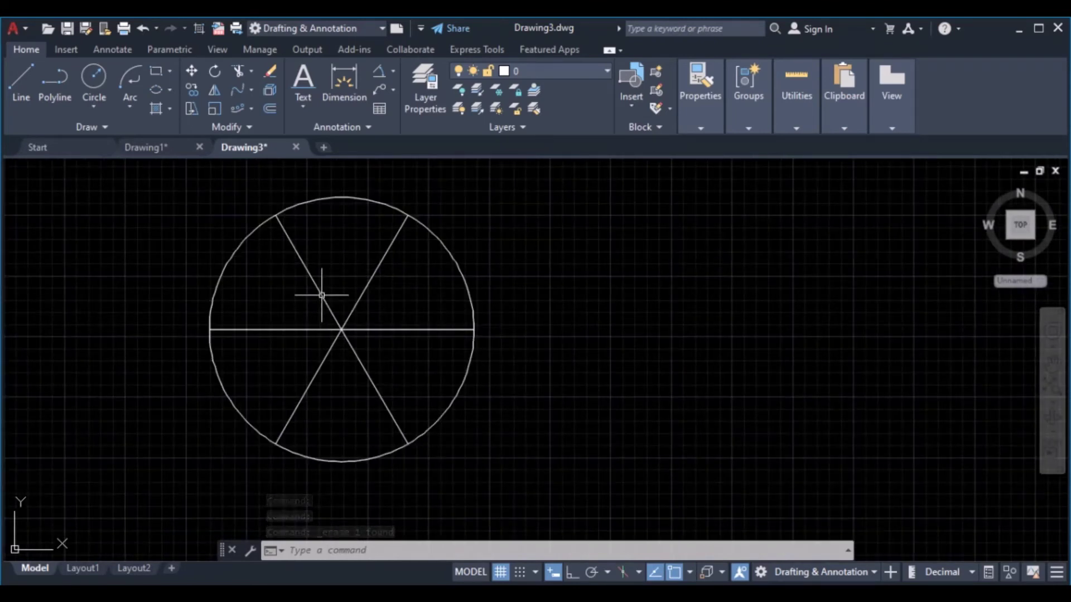
pyautogui.click(163, 146)
pyautogui.moveTo(905, 336)
pyautogui.mouseDown(button='middle')
pyautogui.moveTo(419, 371)
pyautogui.moveTo(365, 388)
pyautogui.mouseUp(button='middle')
pyautogui.scroll(2, 365, 362)
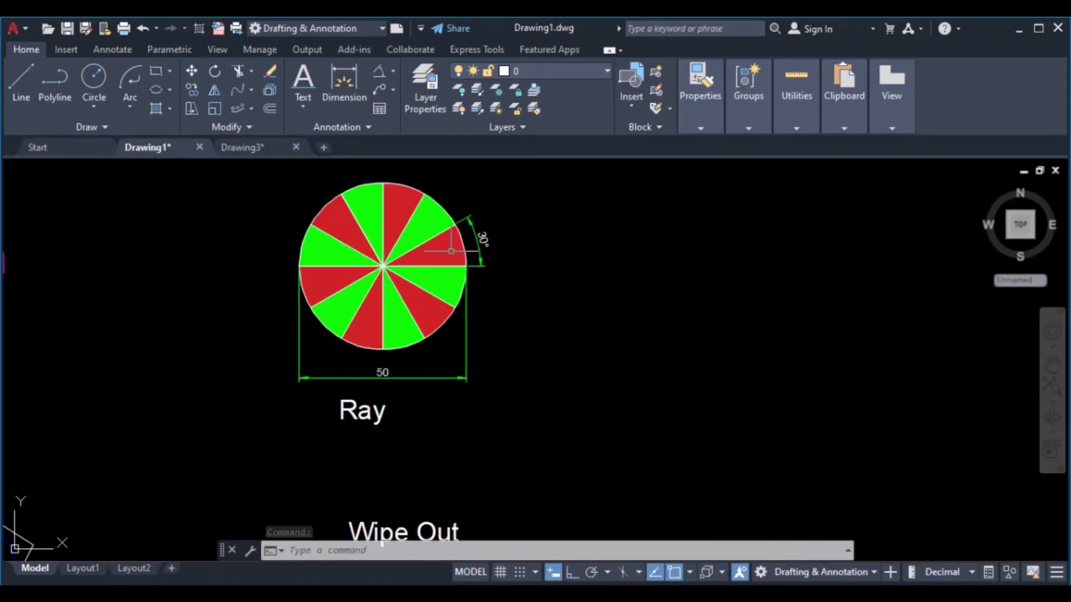
# Examine the dimensioned Ray example's red and green sectors in Drawing1 up close, and return to Drawing3
pyautogui.scroll(2, 446, 245)
pyautogui.moveTo(446, 245)
pyautogui.mouseDown(button='middle')
pyautogui.moveTo(495, 350)
pyautogui.moveTo(512, 323)
pyautogui.moveTo(564, 306)
pyautogui.mouseUp(button='middle')
pyautogui.scroll(2, 536, 334)
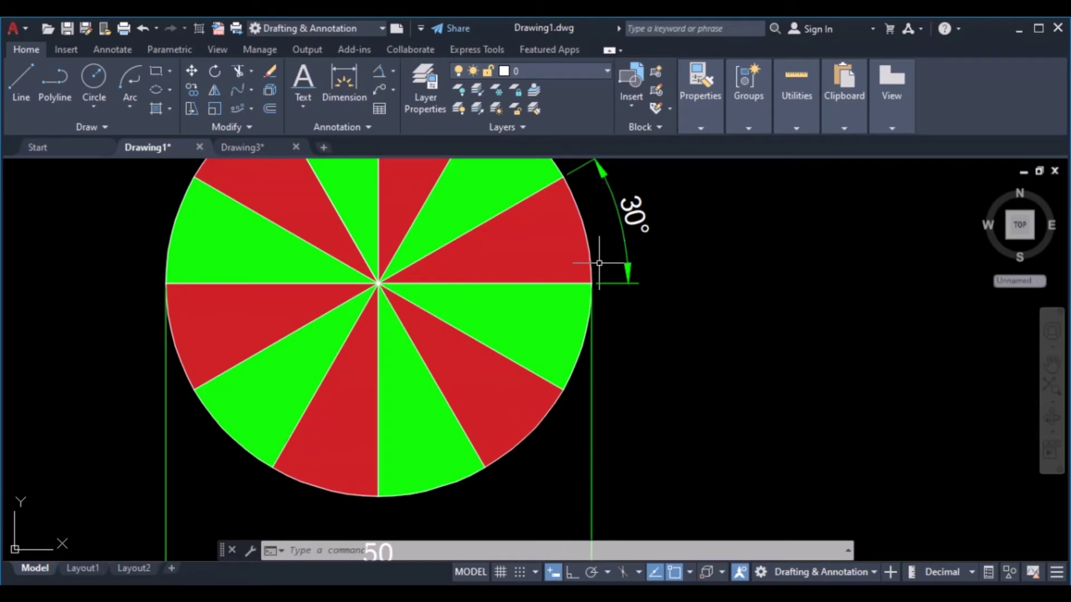
pyautogui.scroll(-2, 470, 305)
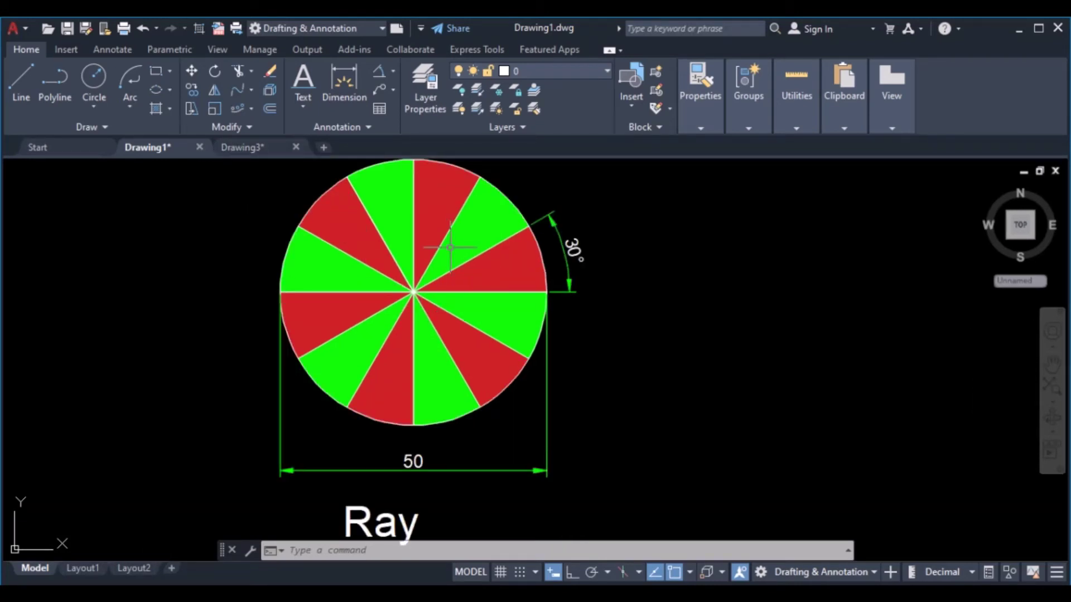
pyautogui.click(261, 155)
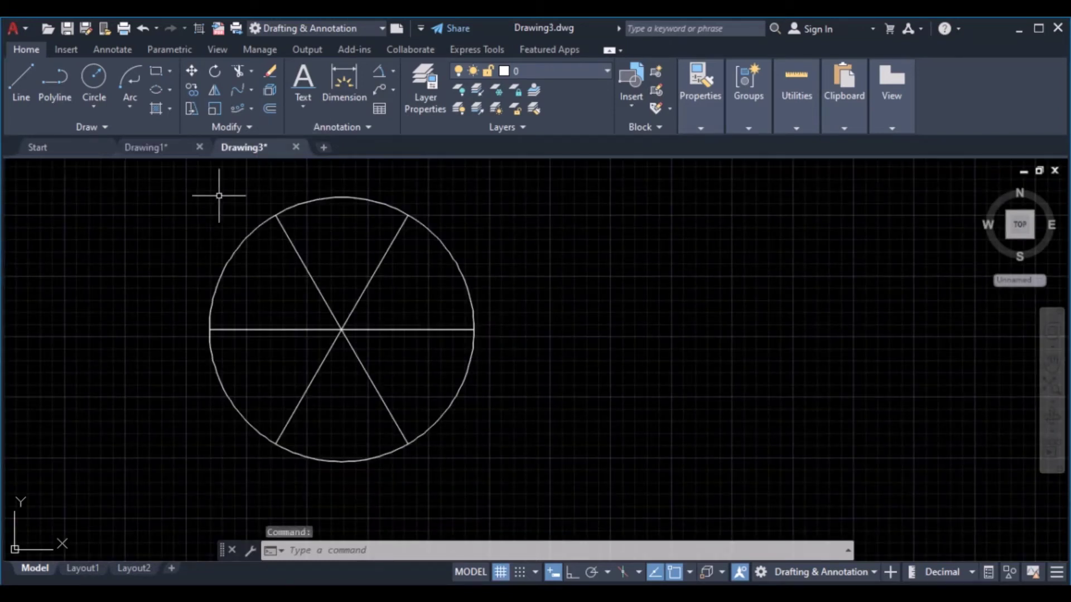
# Hatch the top and bottom sectors of the divided circle with a solid green fill
pyautogui.click(171, 112)
pyautogui.click(177, 130)
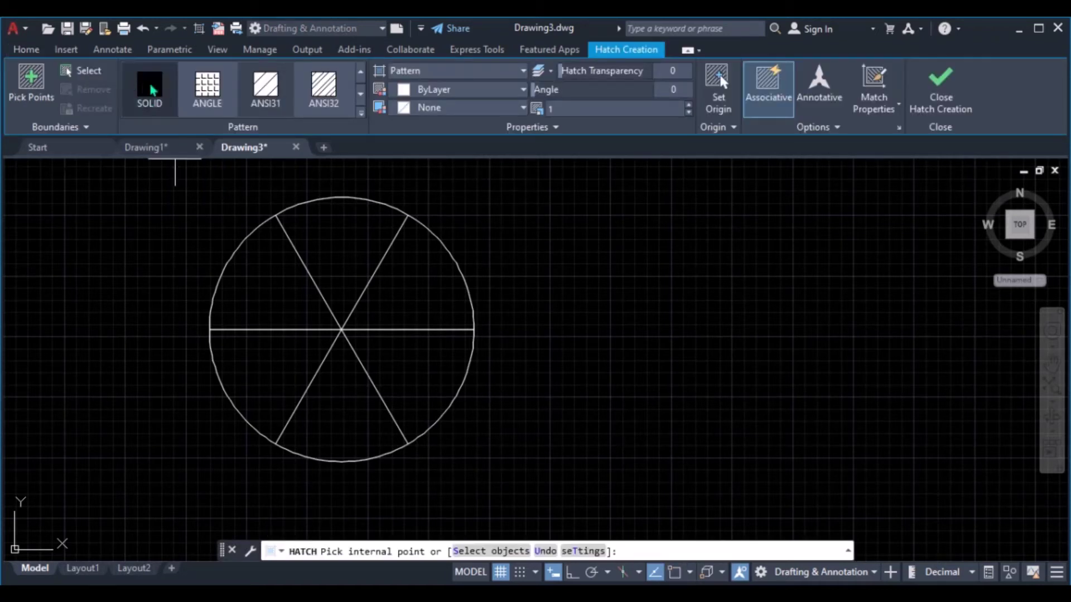
pyautogui.click(151, 89)
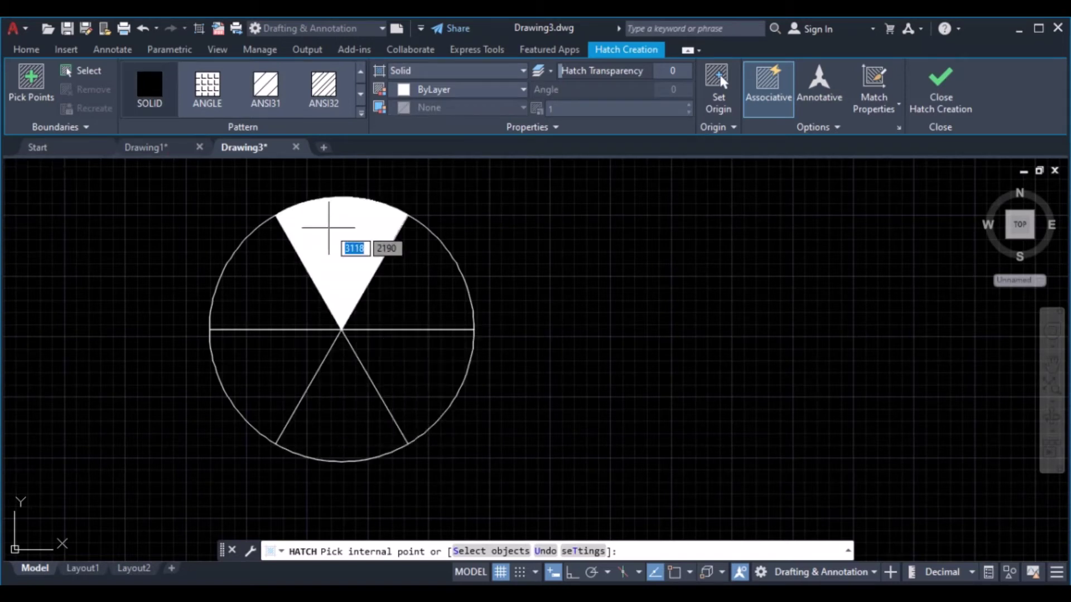
pyautogui.click(431, 94)
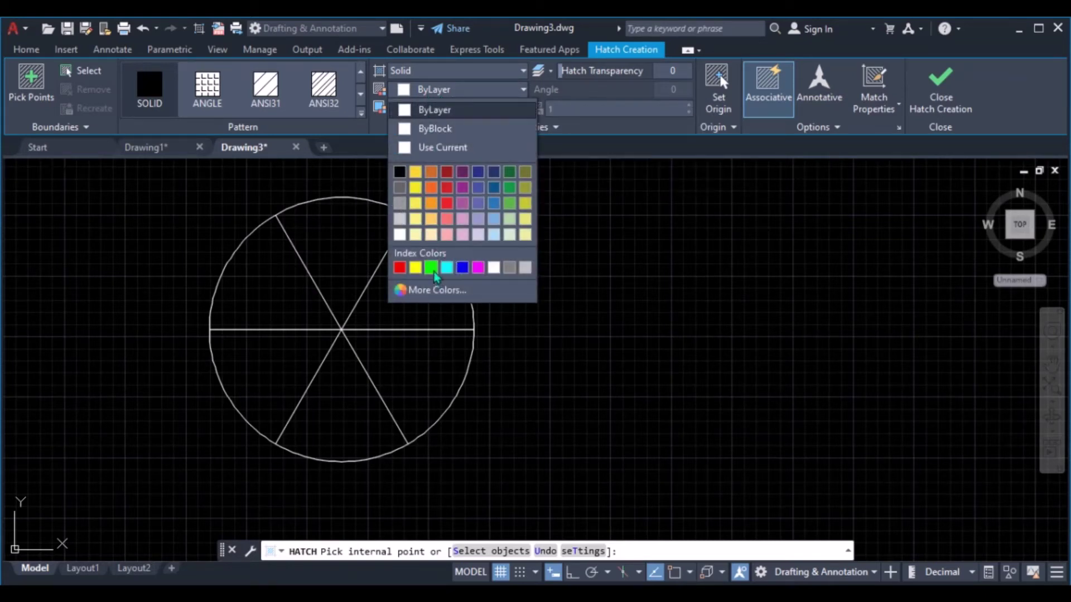
pyautogui.click(433, 270)
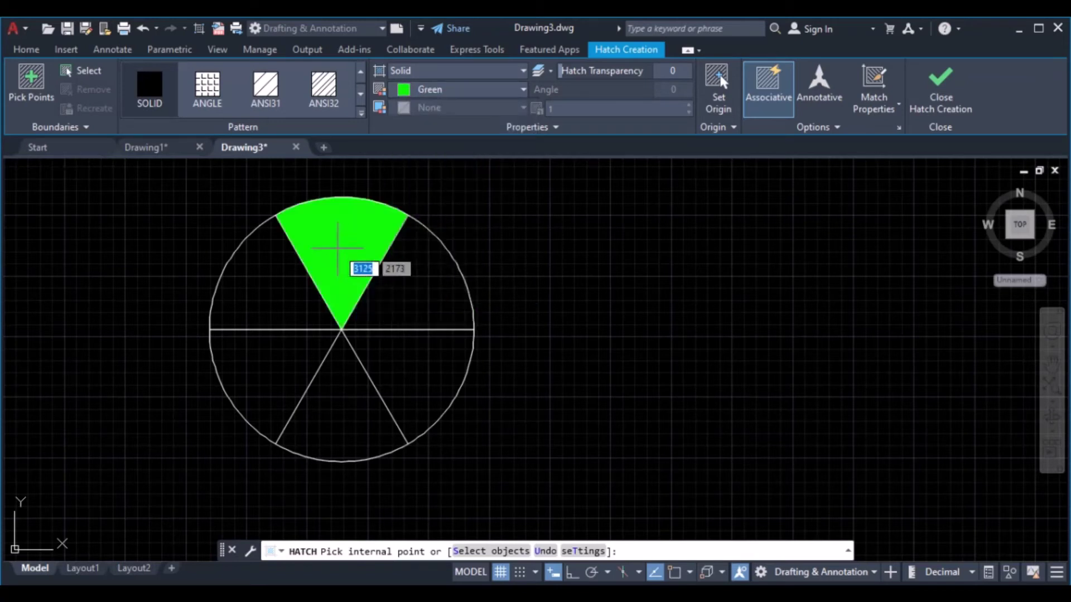
pyautogui.click(337, 248)
pyautogui.click(335, 416)
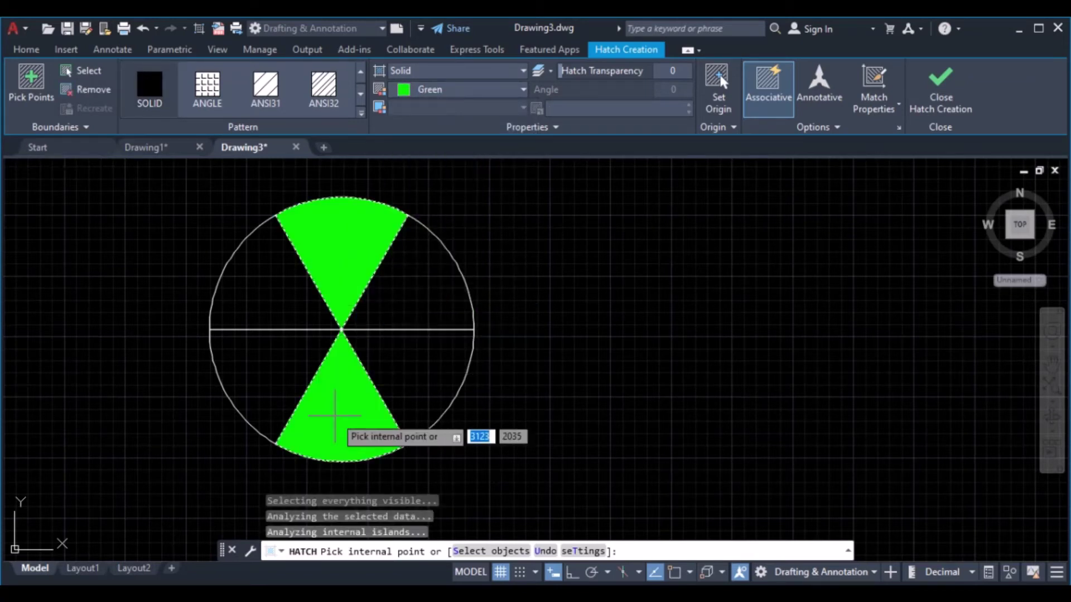
pyautogui.press('Return')
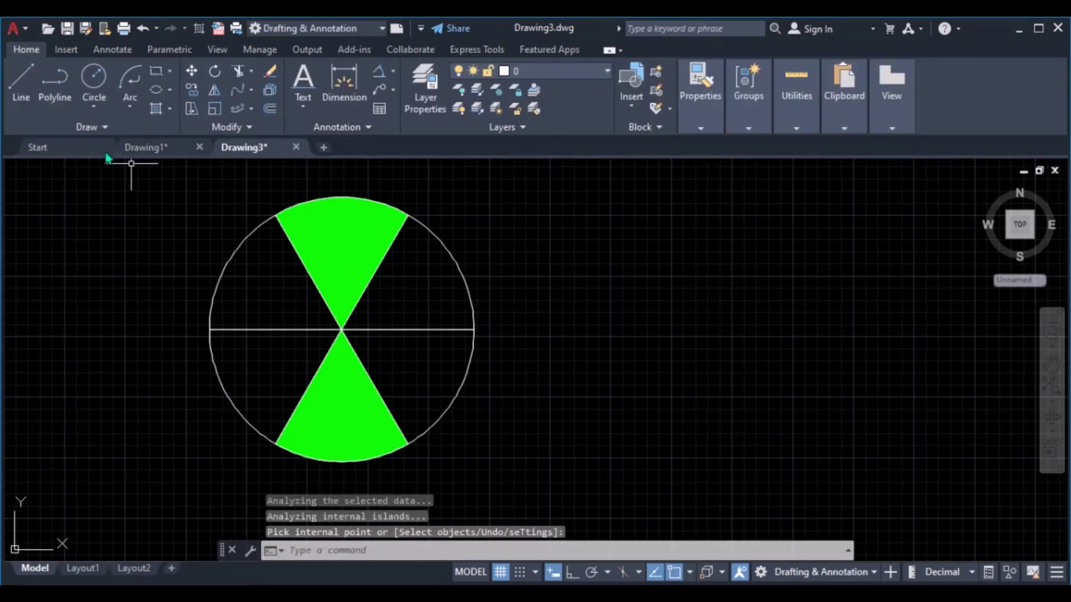
# Hatch the upper-left and lower-right sectors of the circle with a solid red fill, colour 205,32,39
pyautogui.click(162, 110)
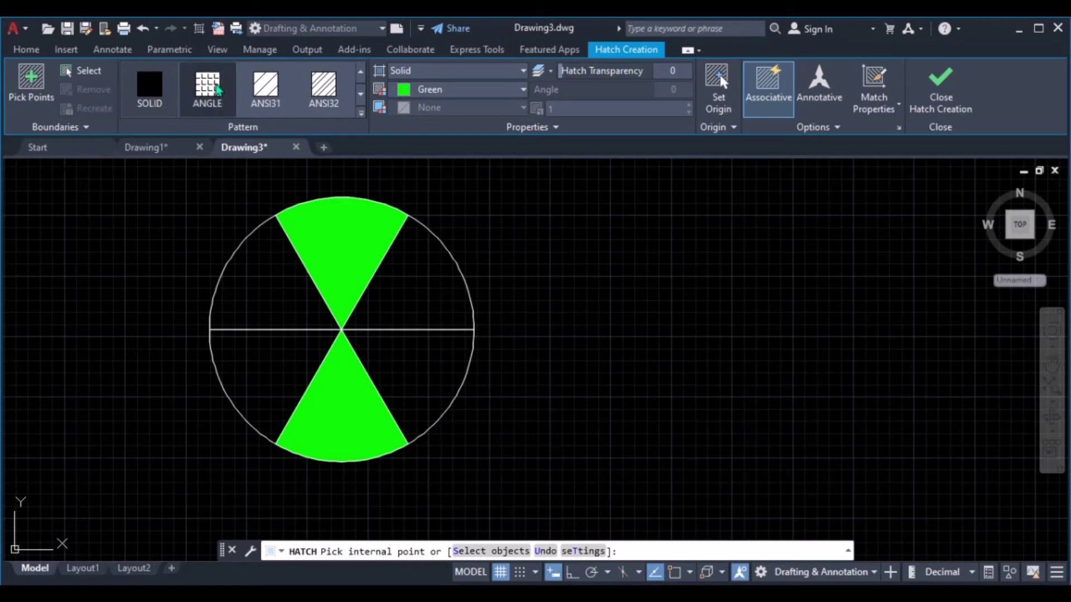
pyautogui.click(450, 90)
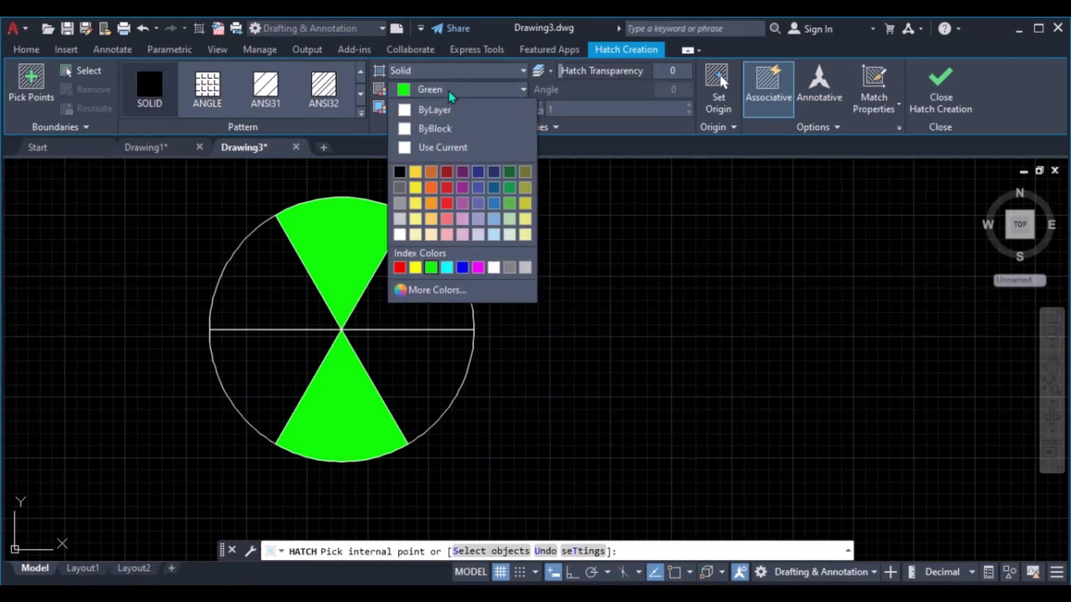
pyautogui.click(450, 191)
pyautogui.click(268, 275)
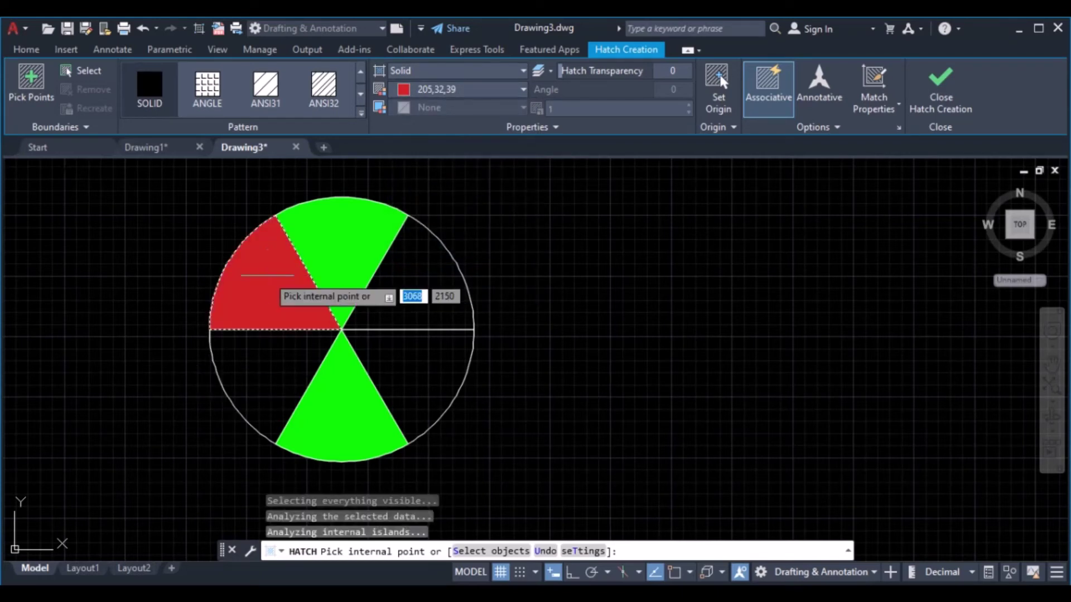
pyautogui.click(441, 374)
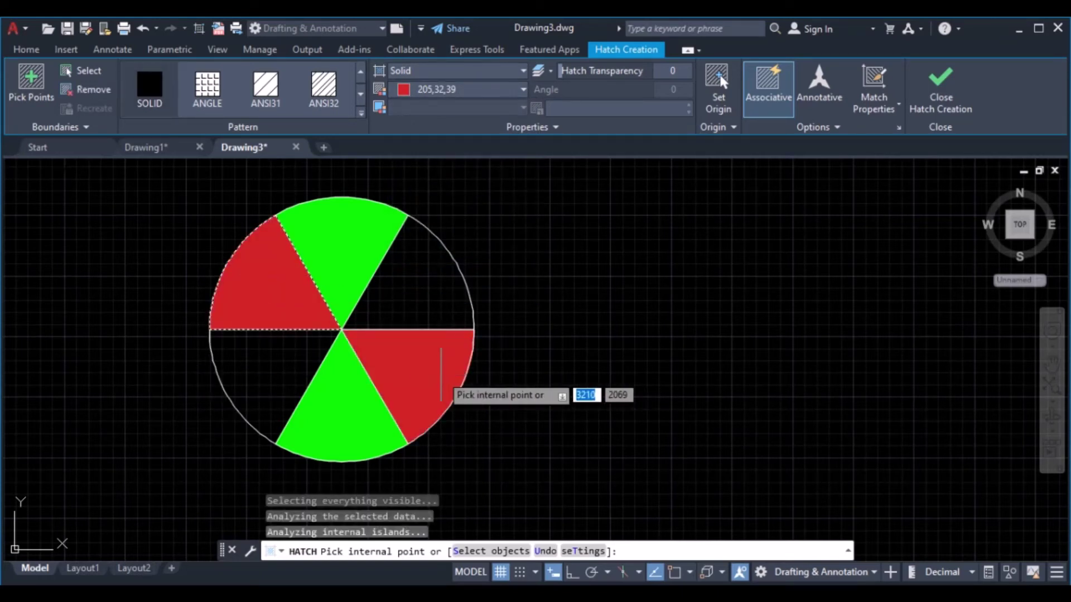
pyautogui.press('Return')
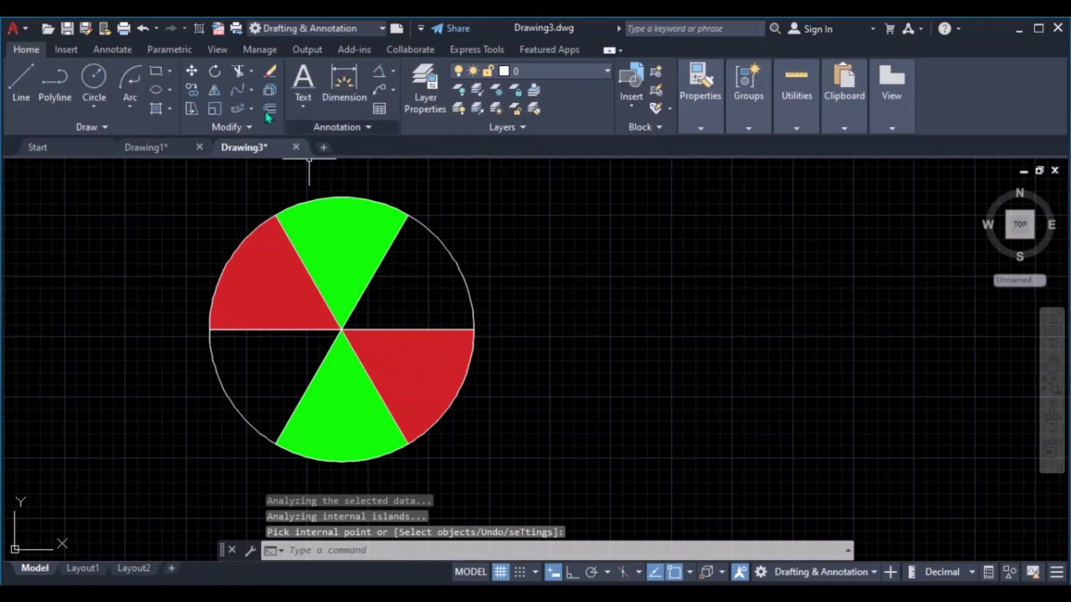
# Hatch the remaining lower-left and upper-right sectors of the circle with a solid blue fill
pyautogui.click(170, 109)
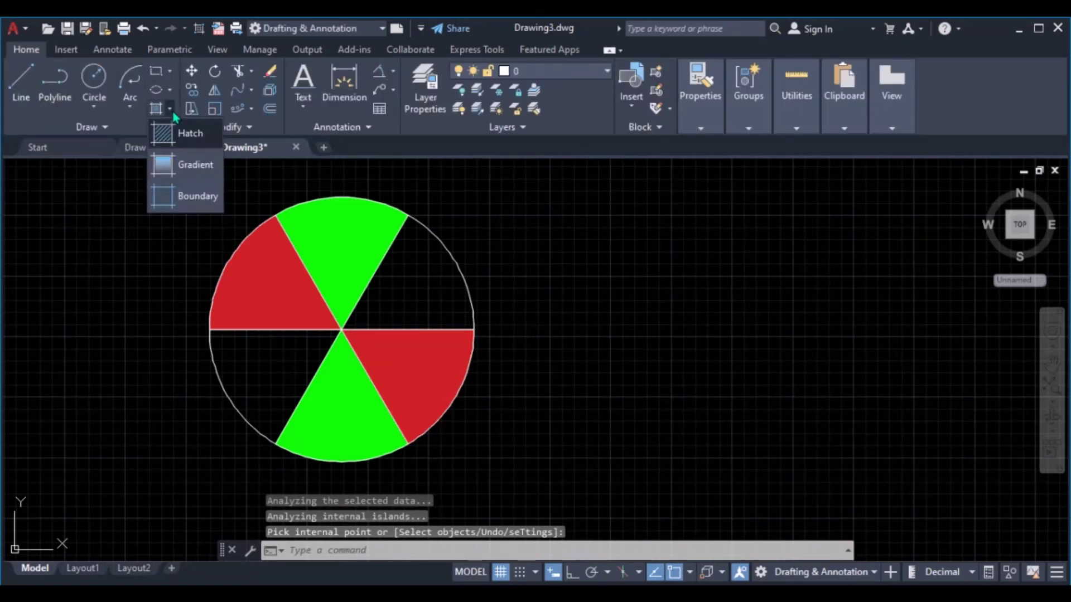
pyautogui.click(180, 146)
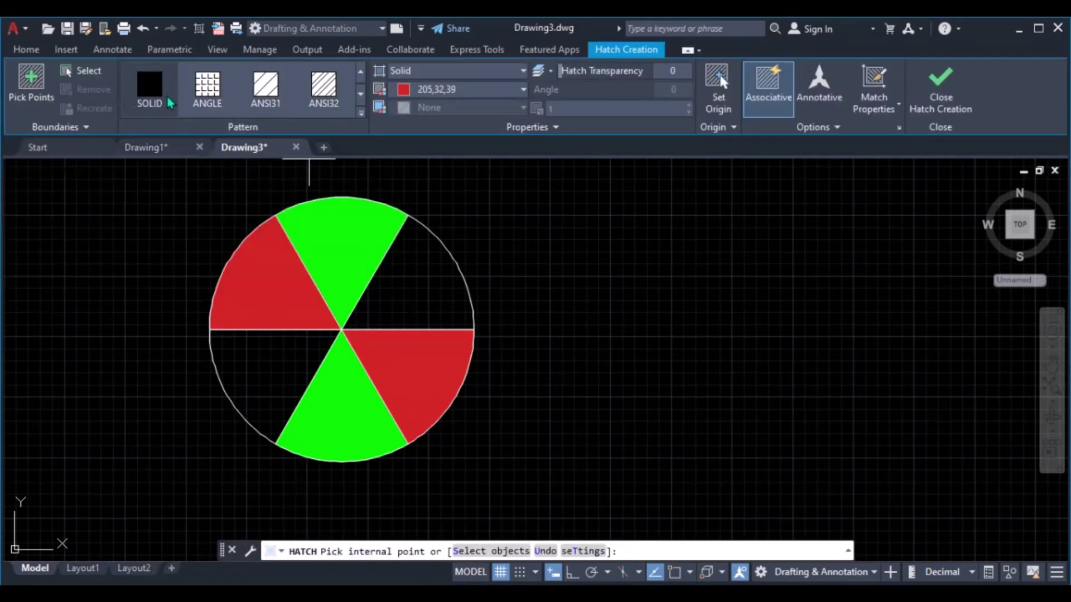
pyautogui.click(439, 98)
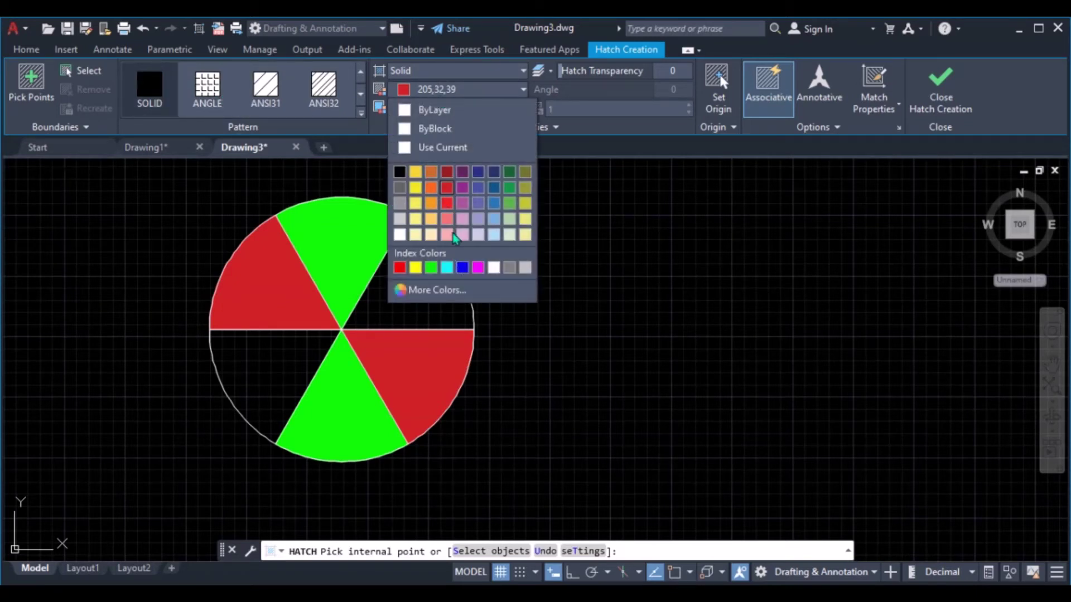
pyautogui.click(462, 268)
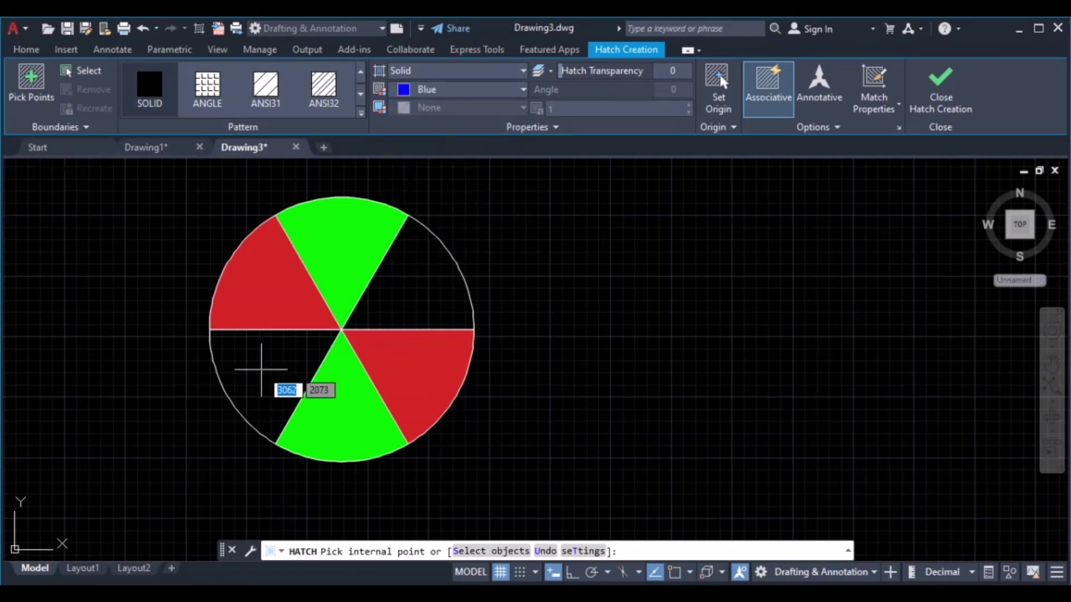
pyautogui.click(261, 369)
pyautogui.click(398, 293)
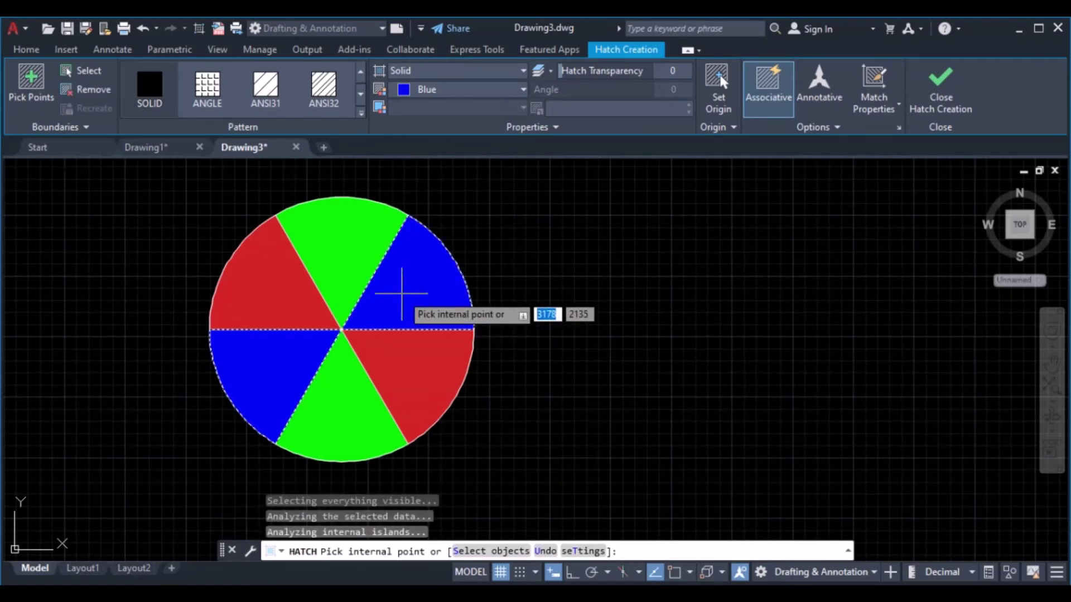
pyautogui.press('Return')
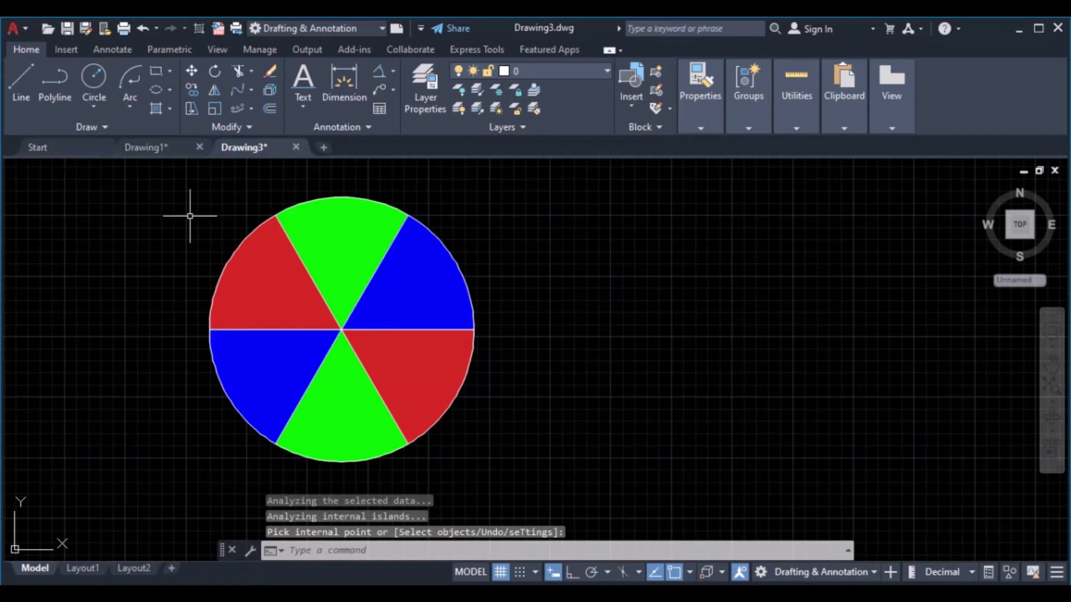
# Compare the coloured circle with the Ray example in Drawing1, and return to Drawing3
pyautogui.click(148, 148)
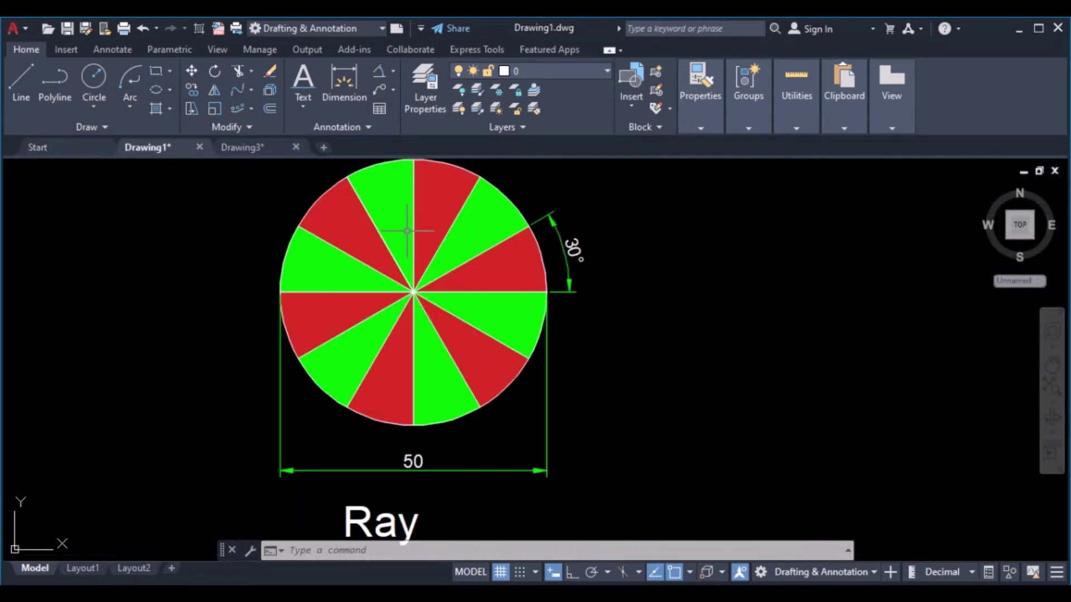
pyautogui.scroll(-4, 413, 240)
pyautogui.moveTo(318, 325)
pyautogui.mouseDown(button='middle')
pyautogui.moveTo(342, 342)
pyautogui.moveTo(415, 322)
pyautogui.moveTo(240, 397)
pyautogui.mouseUp(button='middle')
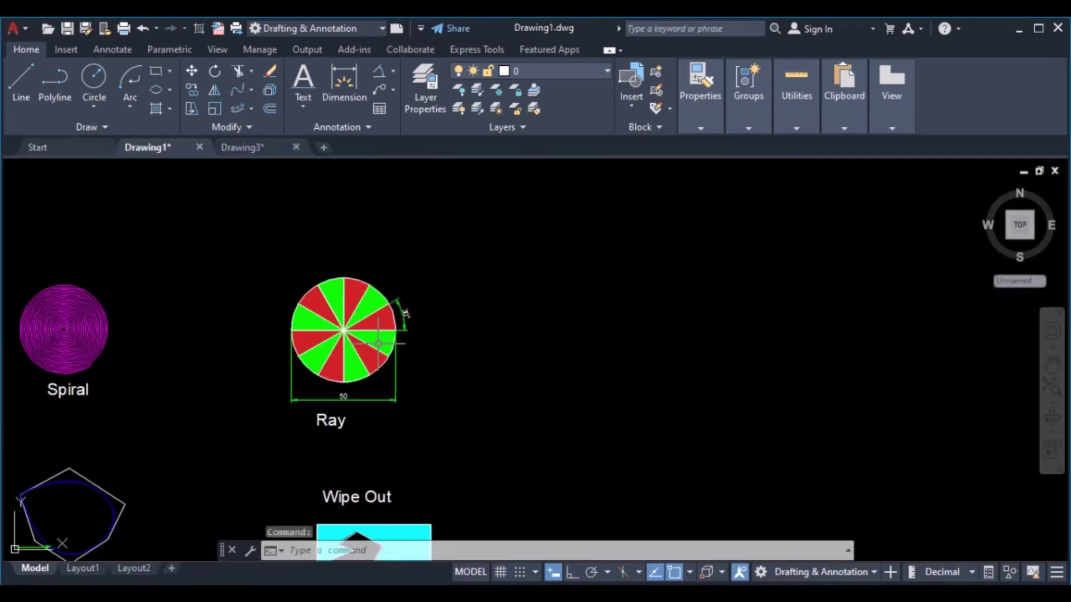
pyautogui.scroll(4, 396, 338)
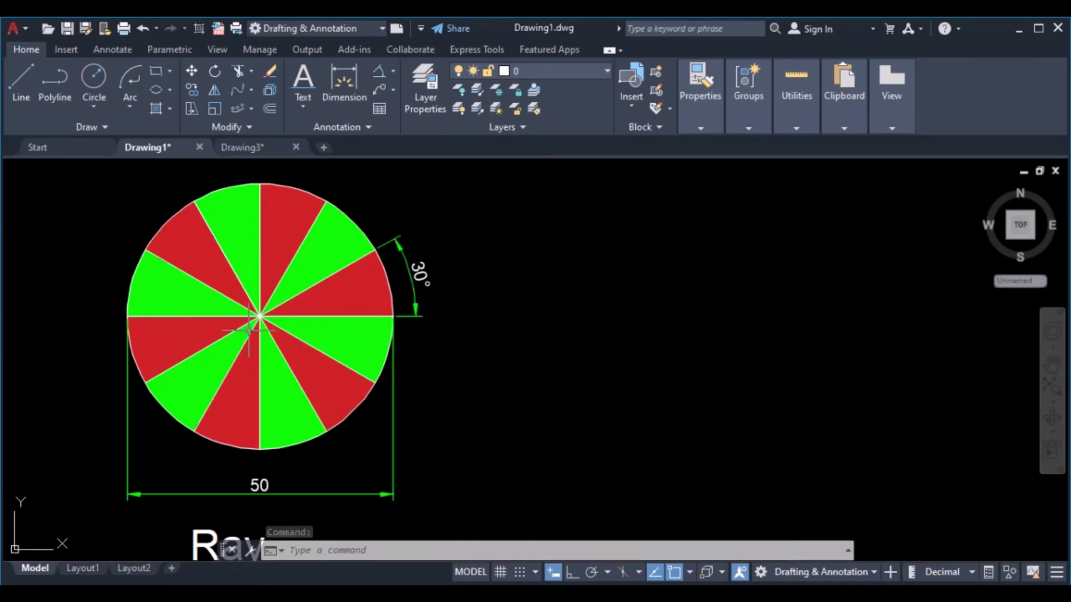
pyautogui.moveTo(248, 332); pyautogui.dragTo(408, 298, button='middle')
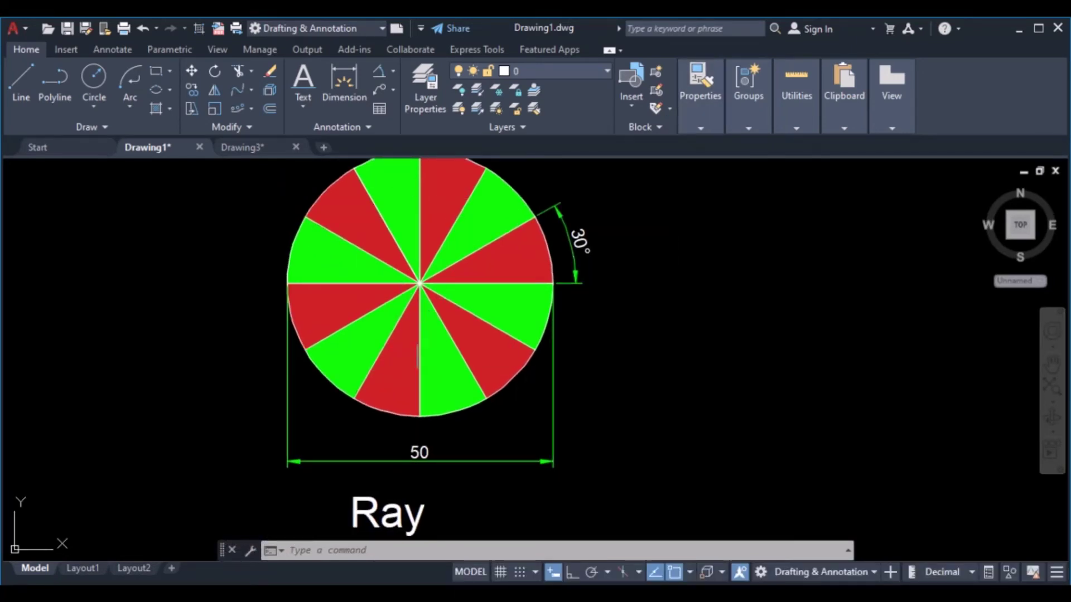
pyautogui.moveTo(417, 356); pyautogui.dragTo(394, 441, button='middle')
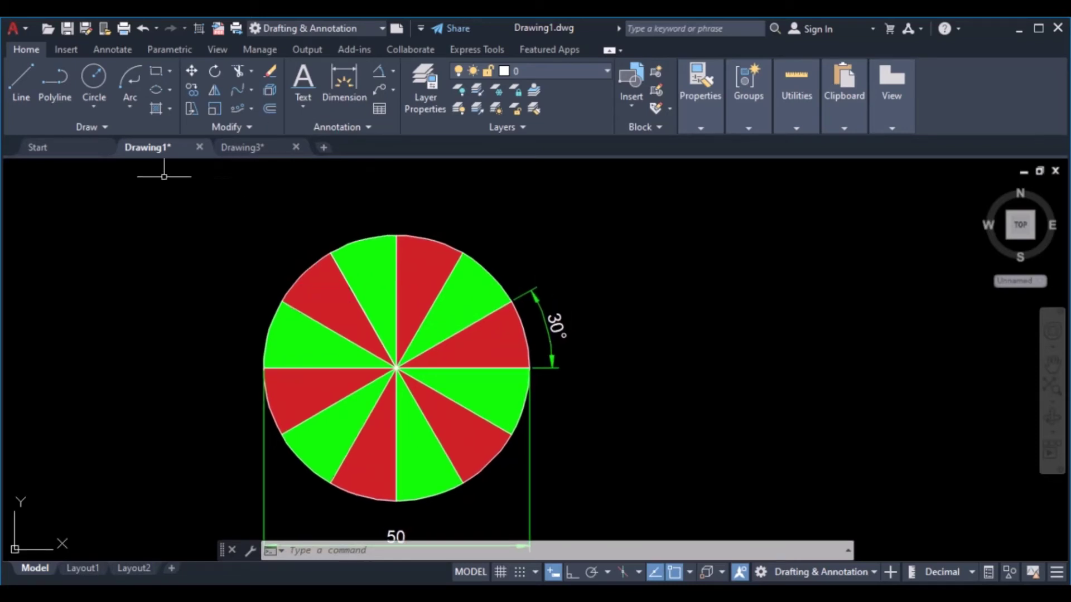
pyautogui.click(273, 154)
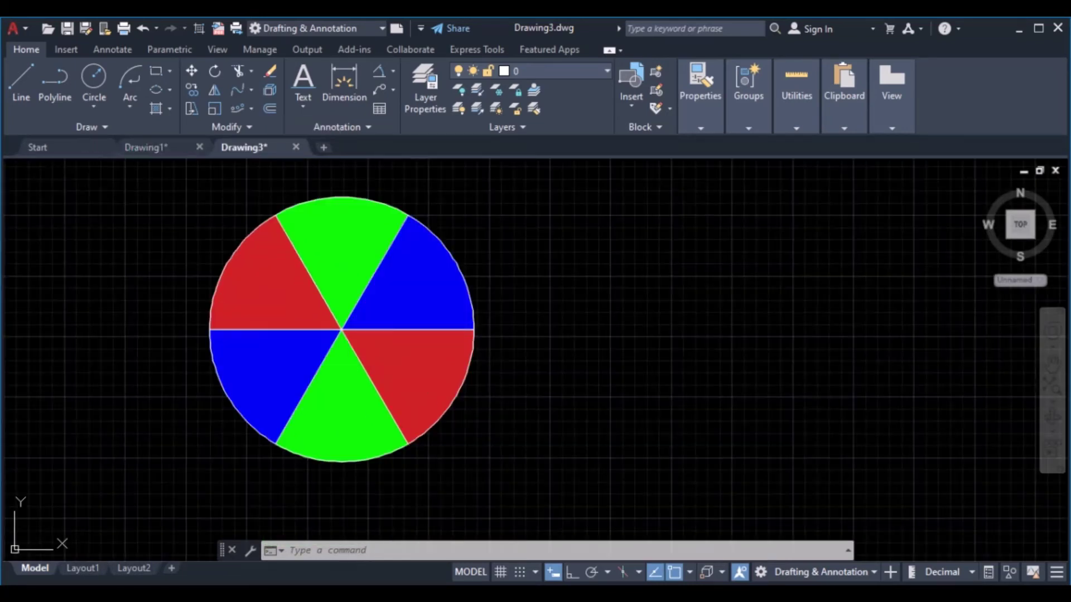
# Draw a closed, irregular five-sided outline with the Line command in the empty area beside the coloured circle
pyautogui.moveTo(299, 292); pyautogui.dragTo(15, 328, button='middle')
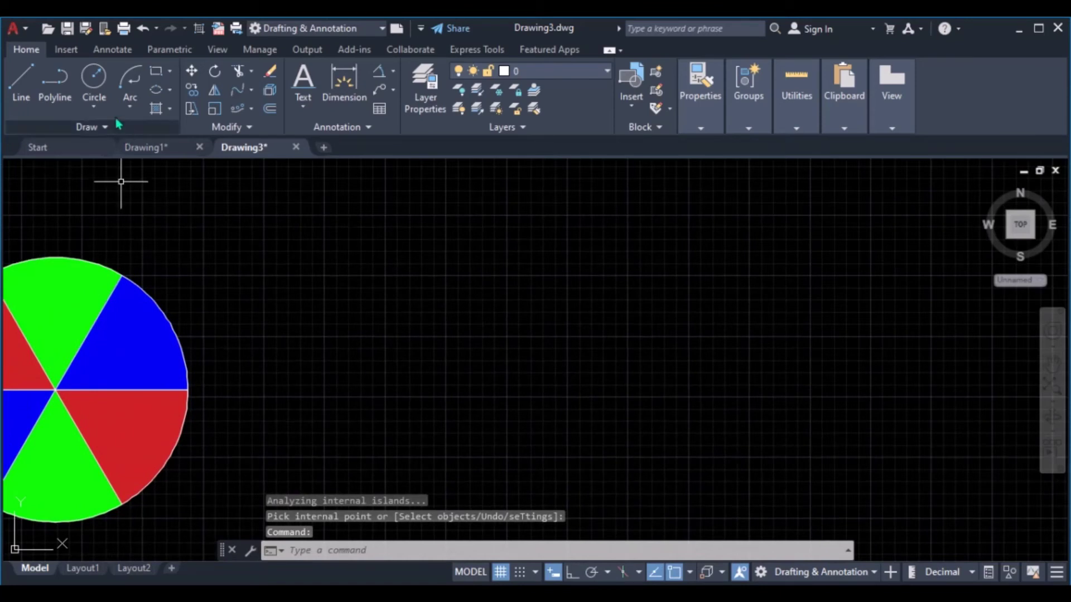
pyautogui.click(107, 134)
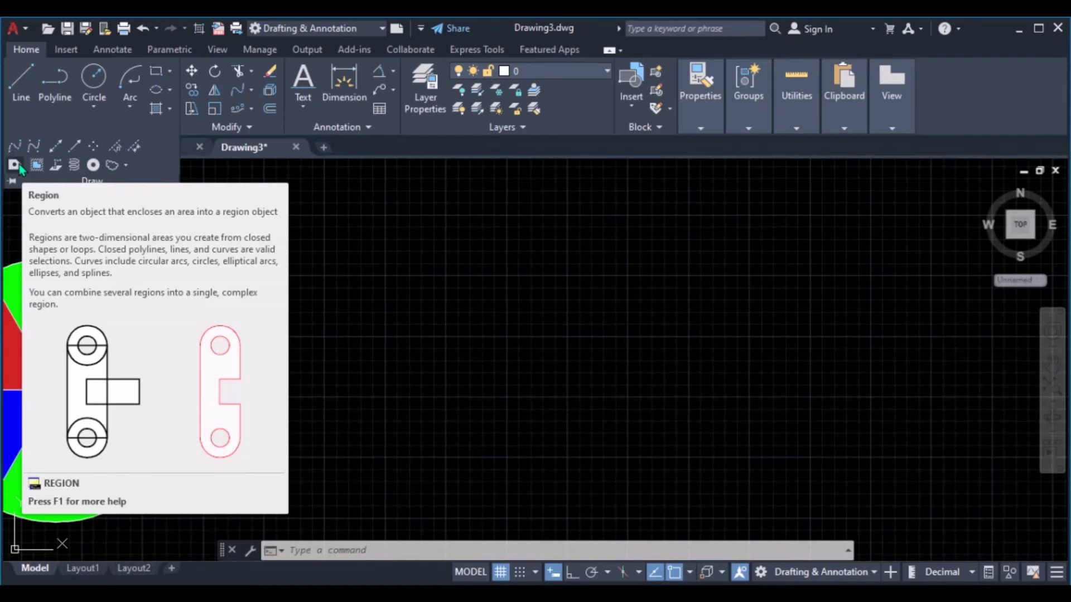
pyautogui.click(21, 81)
pyautogui.moveTo(478, 282); pyautogui.dragTo(376, 288, button='middle')
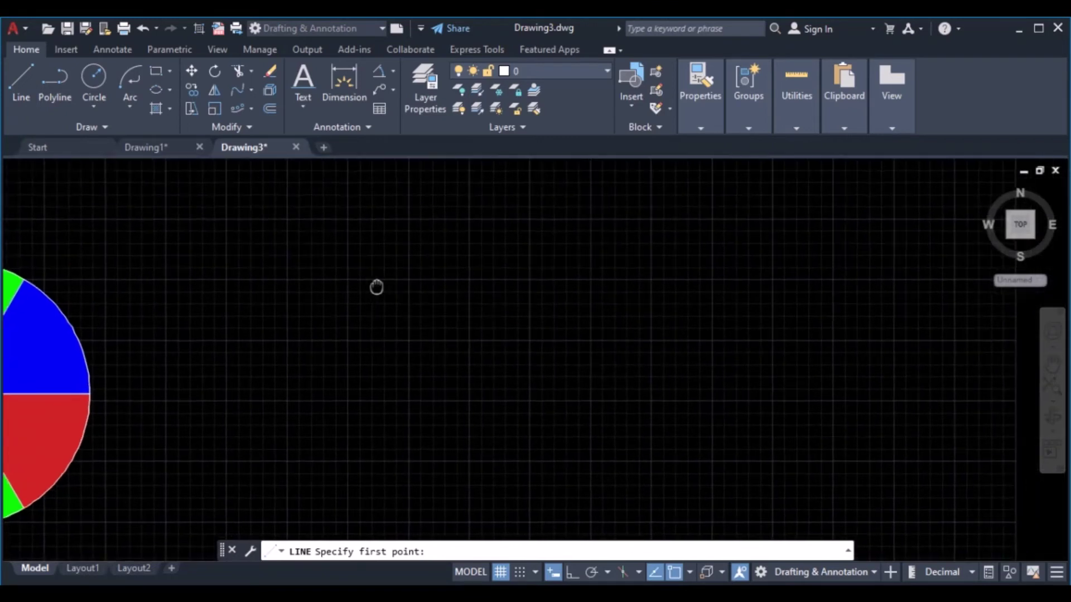
pyautogui.click(331, 258)
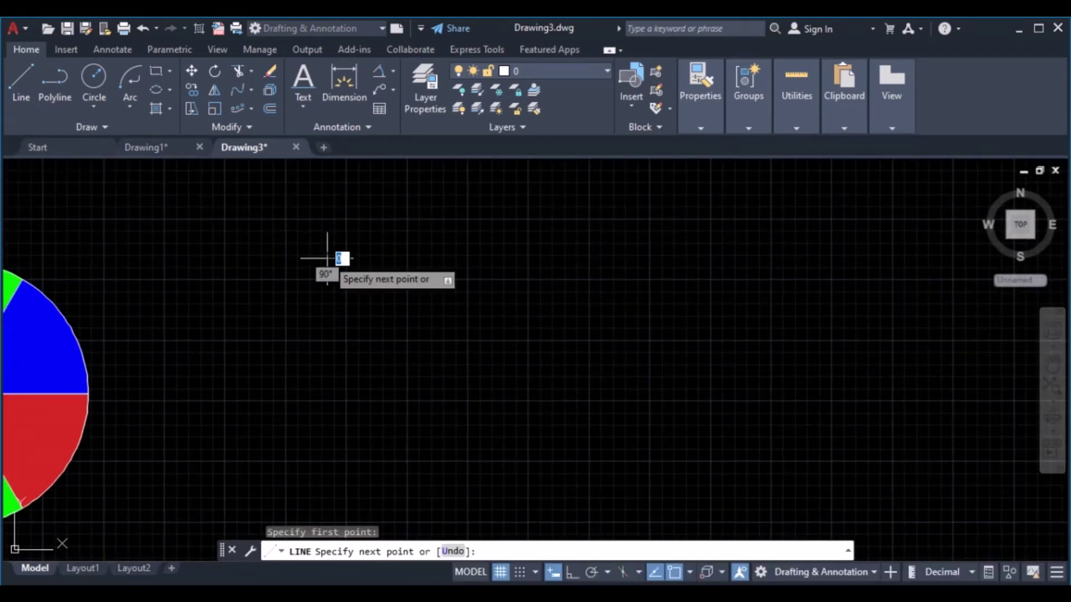
pyautogui.click(602, 251)
pyautogui.click(590, 436)
pyautogui.click(277, 456)
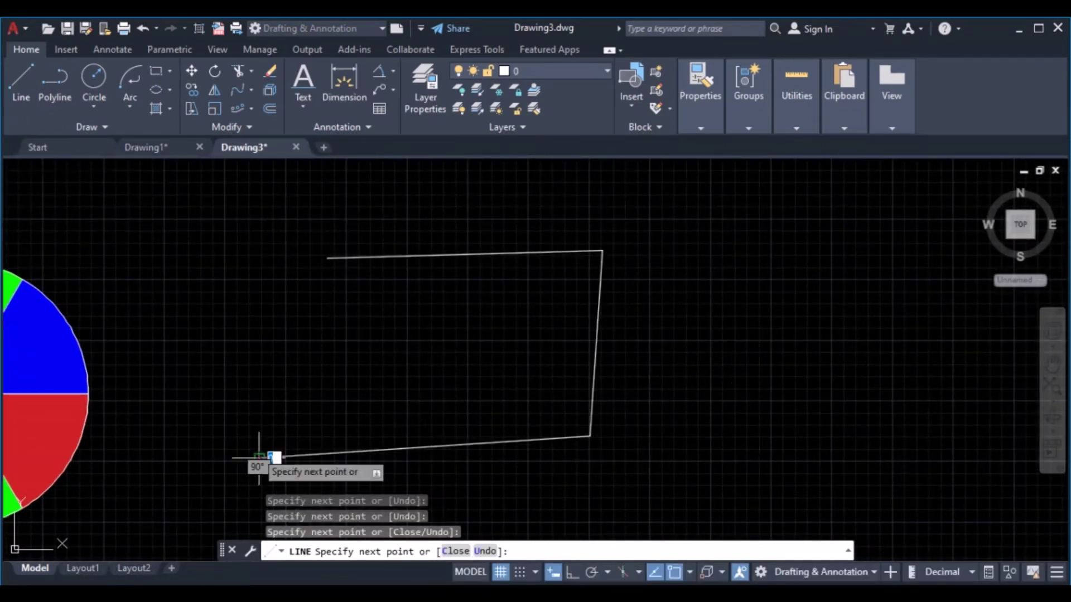
pyautogui.click(216, 334)
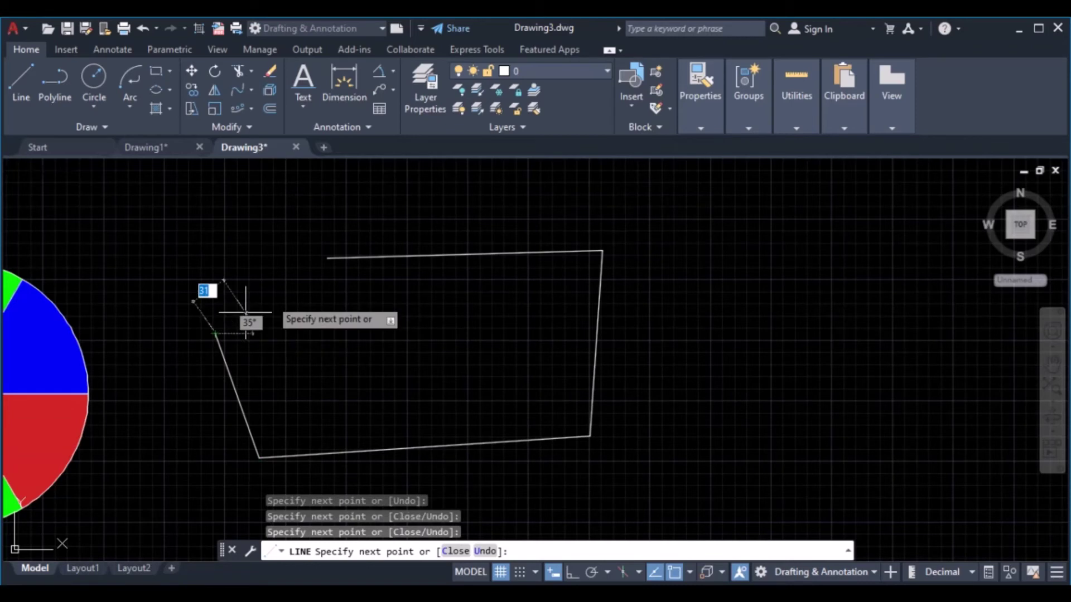
pyautogui.click(328, 259)
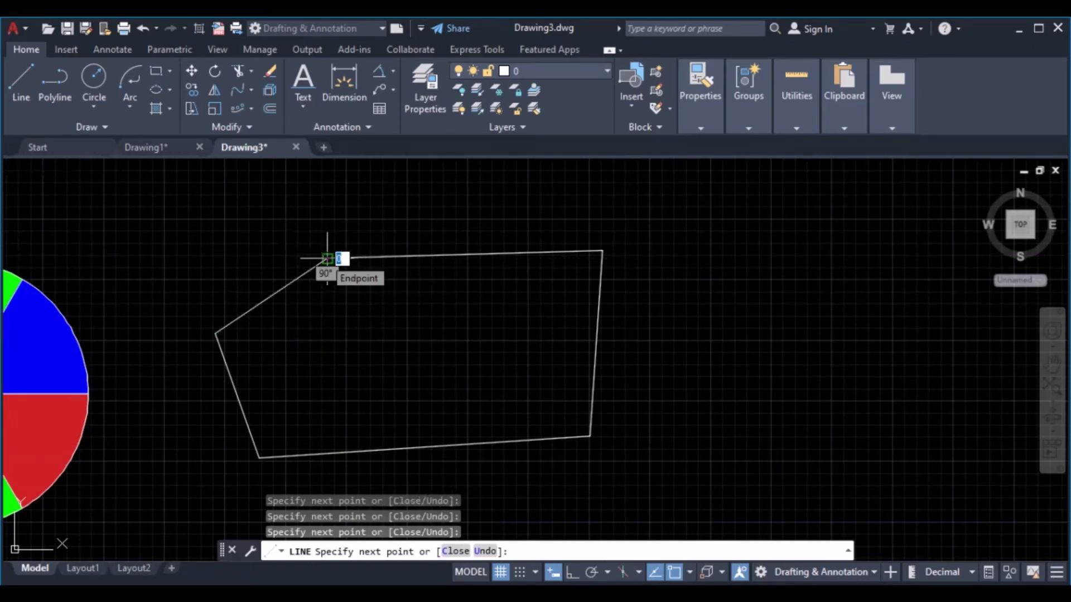
pyautogui.press('Return')
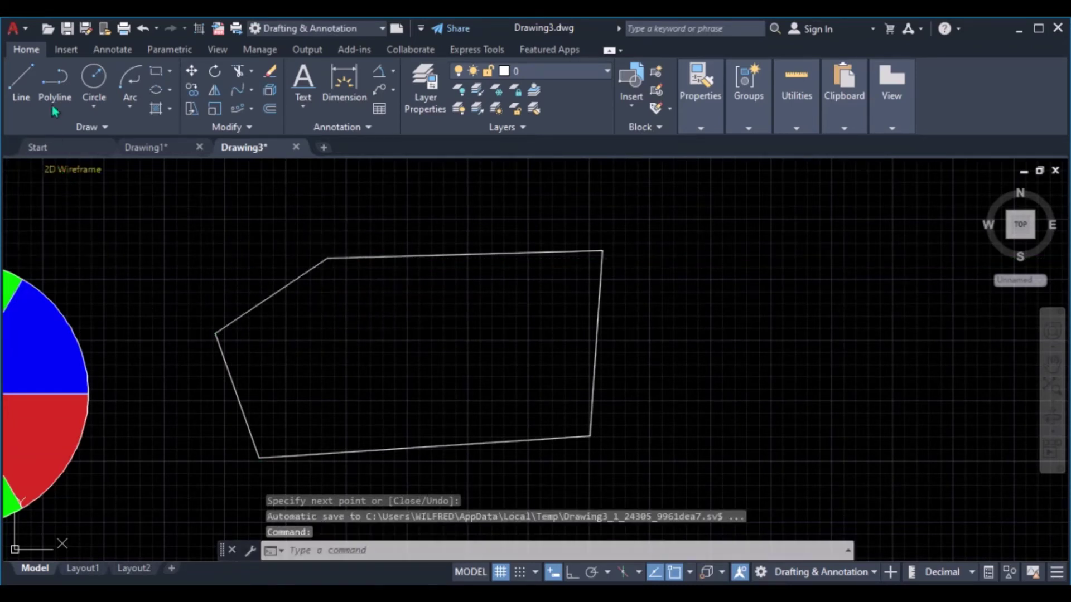
pyautogui.click(112, 126)
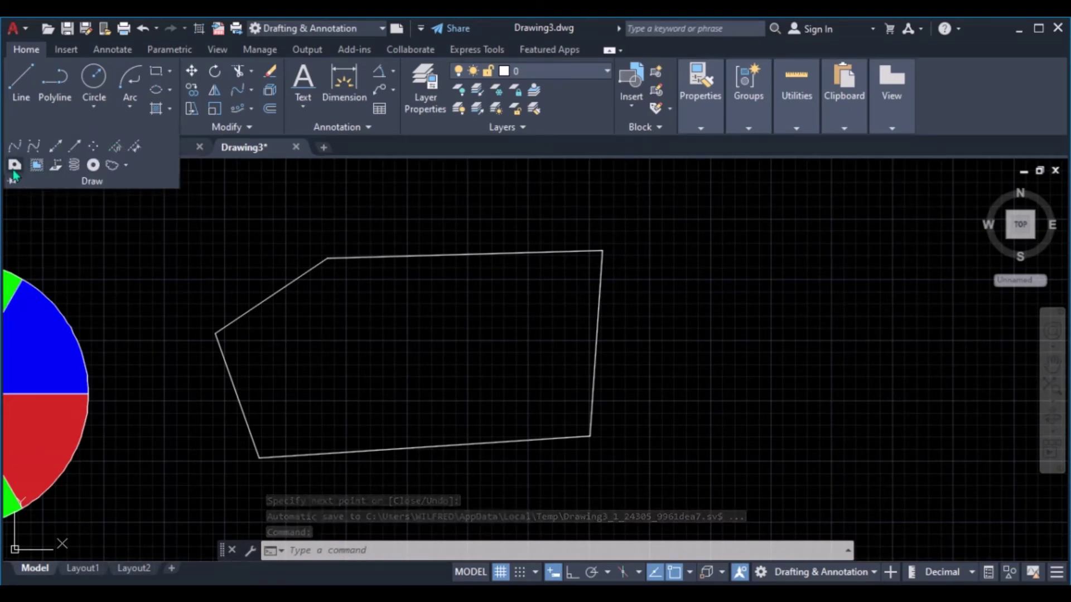
pyautogui.click(245, 128)
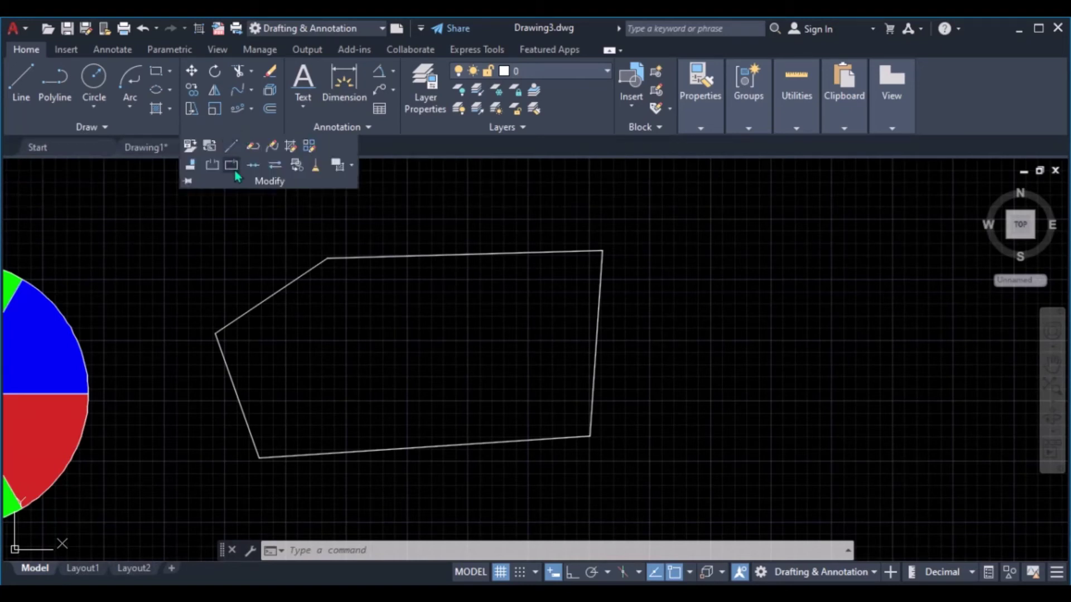
pyautogui.click(105, 127)
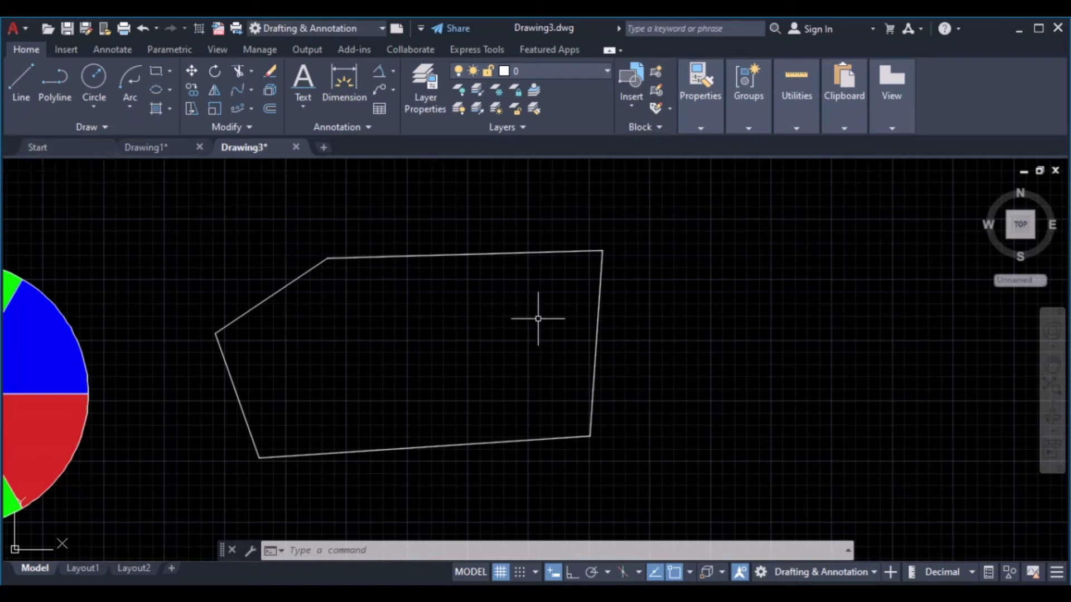
# Select individual sides of the five-sided outline to check whether they are separate objects, and clear the selection
pyautogui.click(650, 332)
pyautogui.click(565, 337)
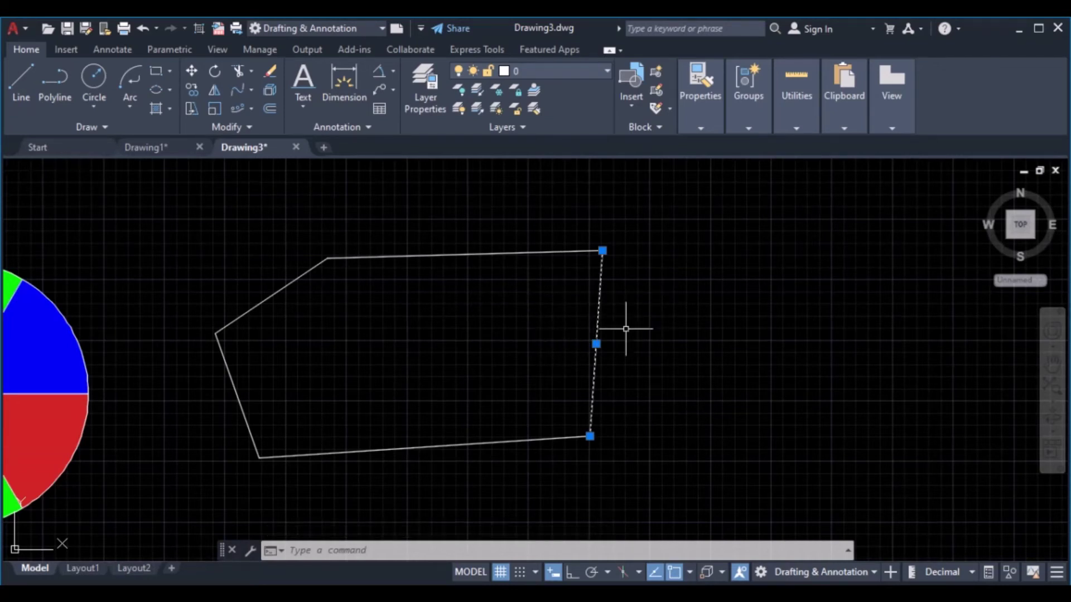
pyautogui.press('Escape')
pyautogui.click(514, 237)
pyautogui.click(467, 404)
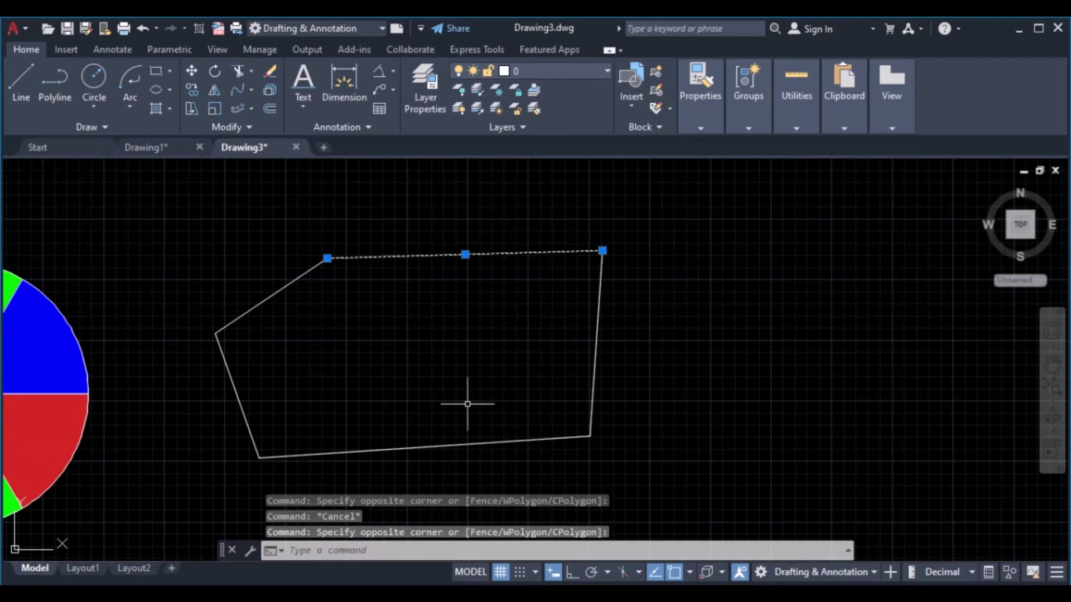
pyautogui.click(205, 287)
pyautogui.click(254, 363)
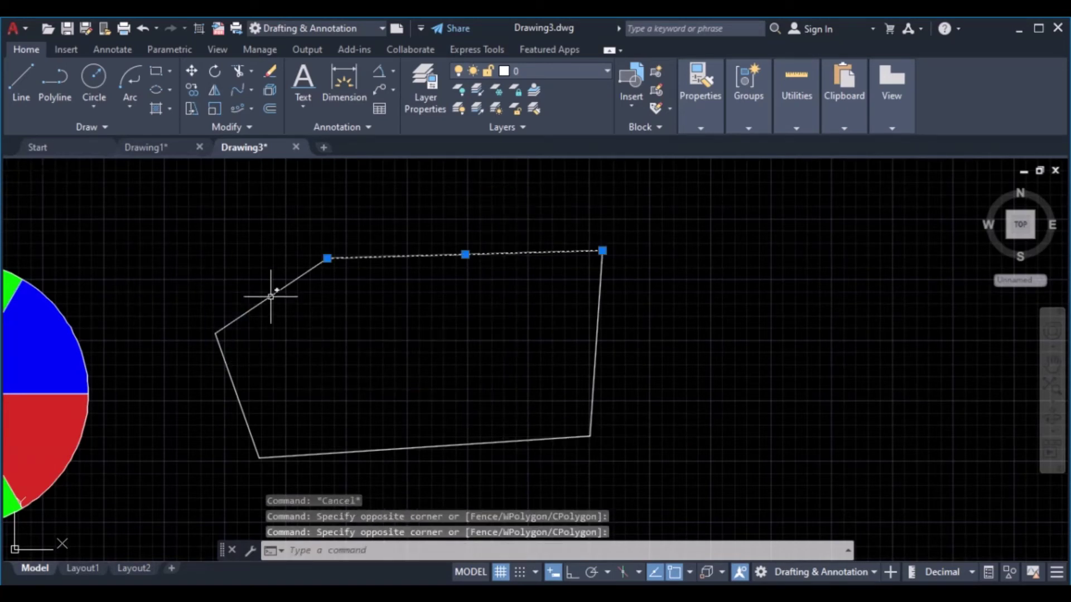
pyautogui.click(289, 374)
pyautogui.click(195, 401)
pyautogui.press('Escape')
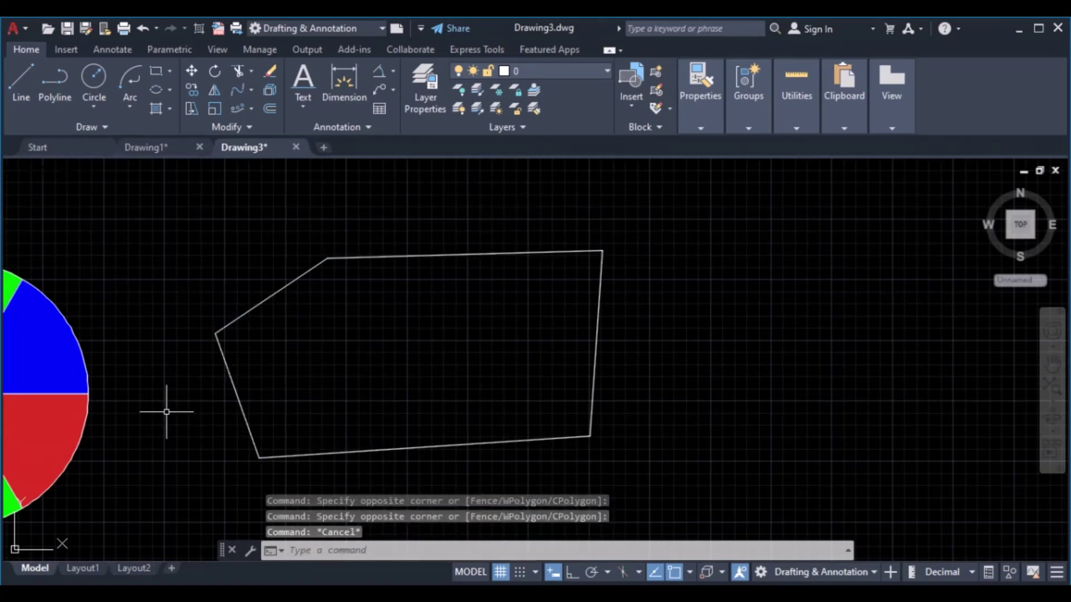
# Convert all sides of the closed five-sided outline into a single region with the Region command
pyautogui.click(106, 129)
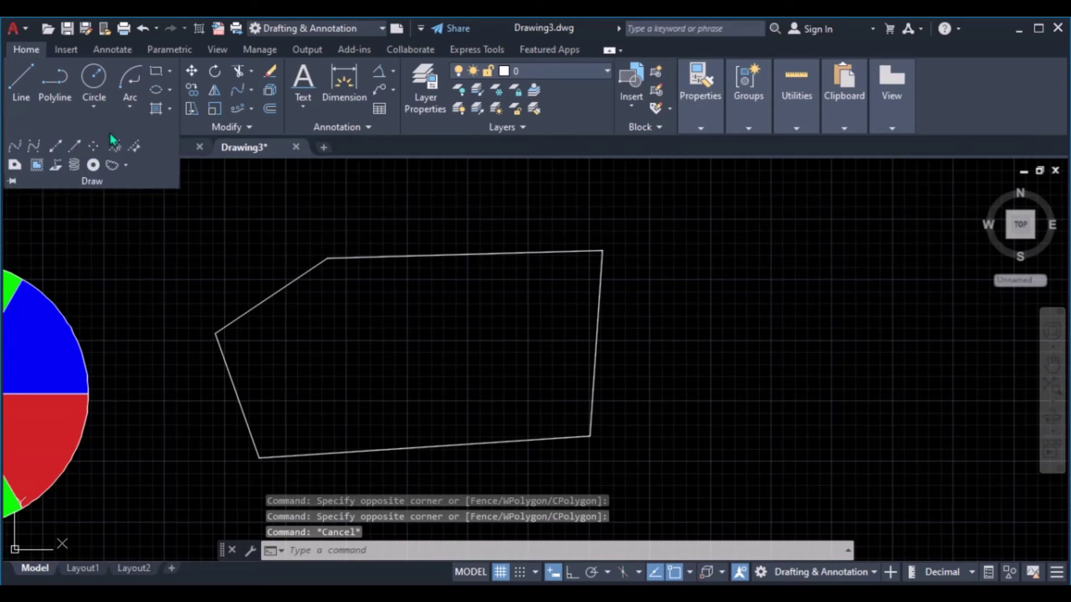
pyautogui.click(34, 168)
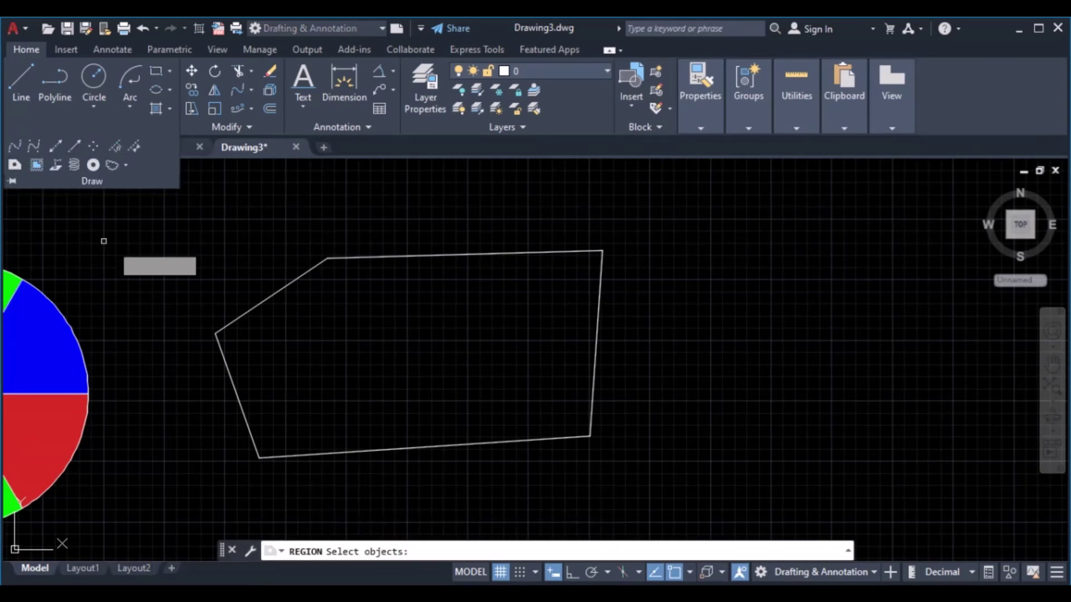
pyautogui.click(370, 257)
pyautogui.click(641, 217)
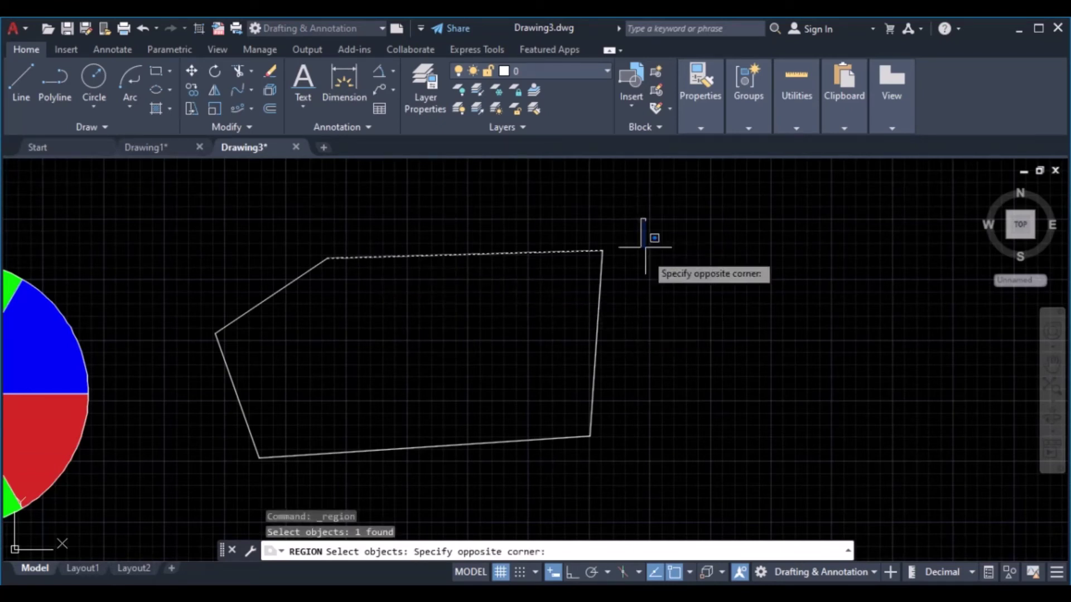
pyautogui.click(160, 476)
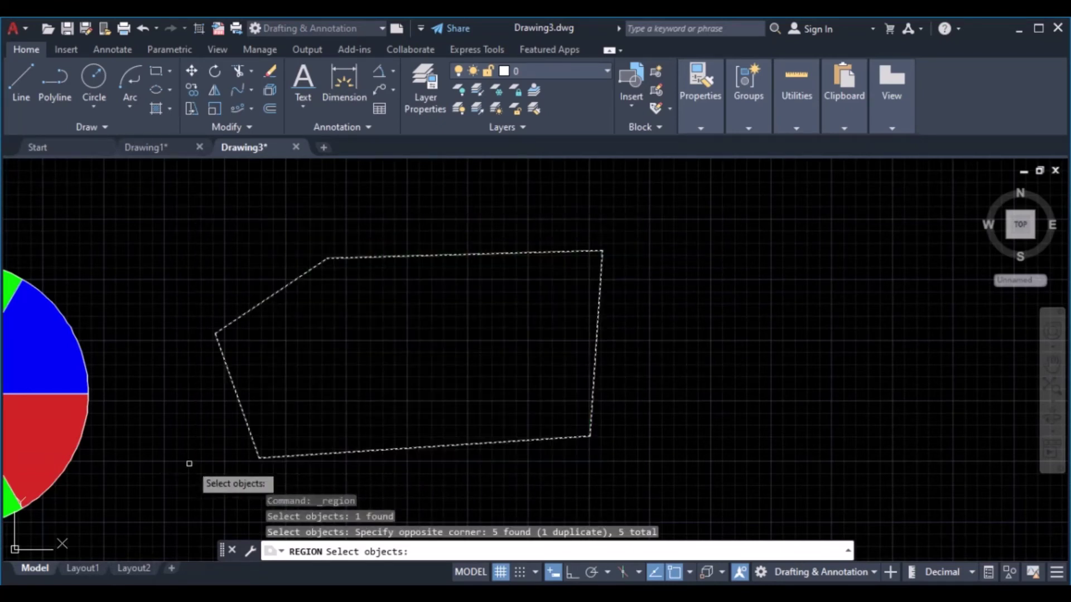
pyautogui.press('Return')
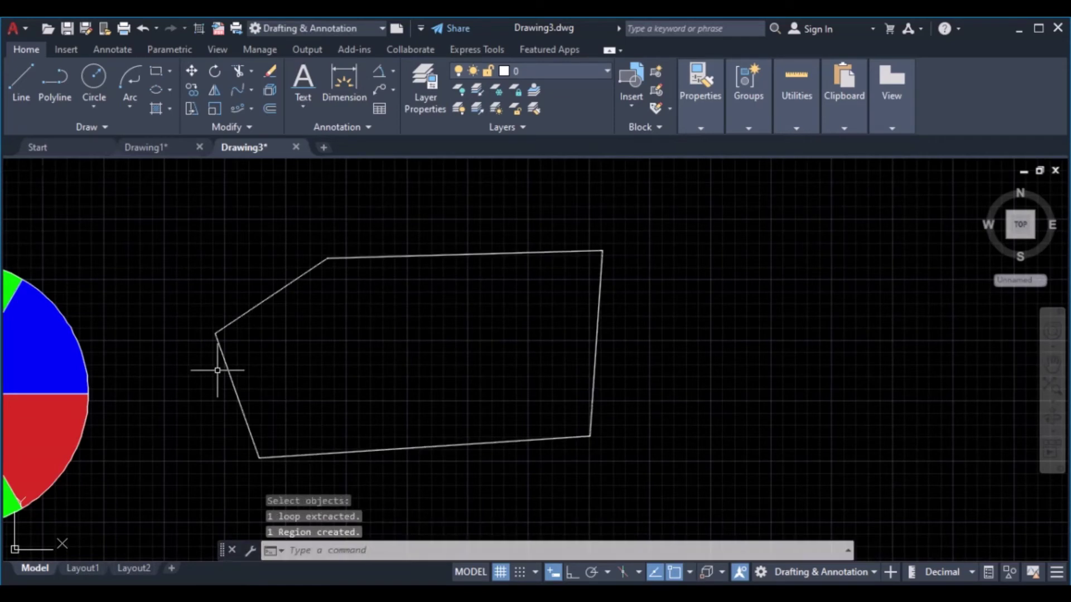
# Select the five-sided region through one side to check how it behaves as an object, and deselect it
pyautogui.click(264, 362)
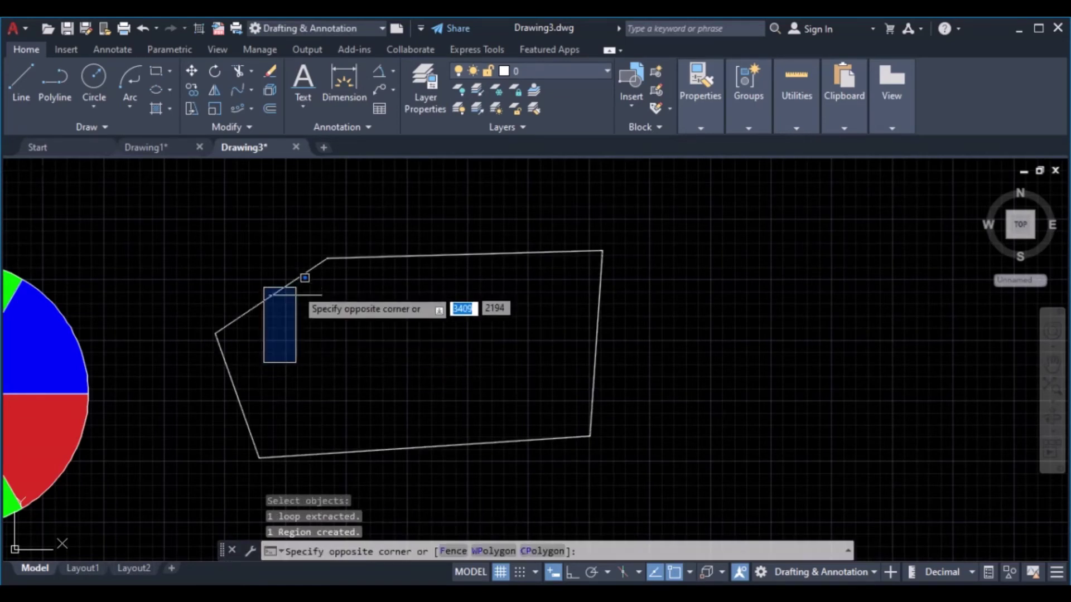
pyautogui.click(213, 428)
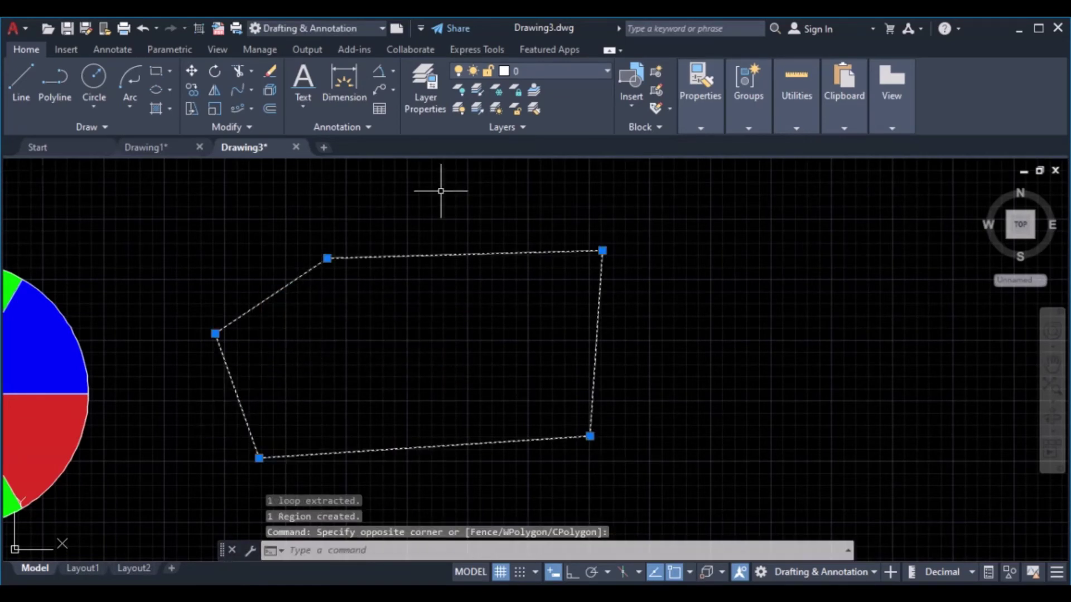
pyautogui.press('Escape')
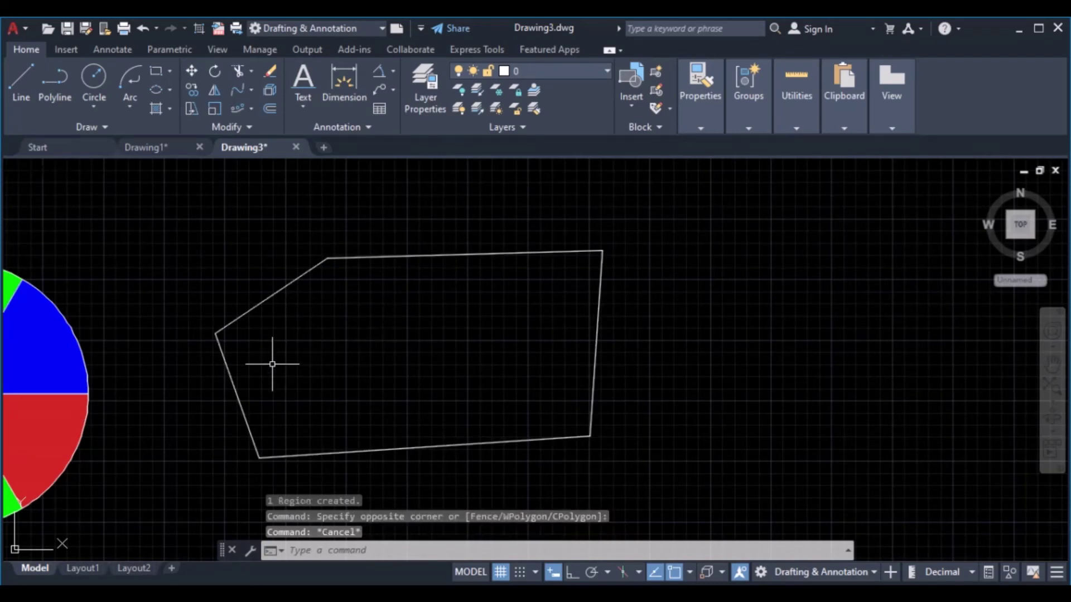
# Try to apply the Region command again to the existing five-sided region
pyautogui.moveTo(468, 287); pyautogui.dragTo(301, 342, button='middle')
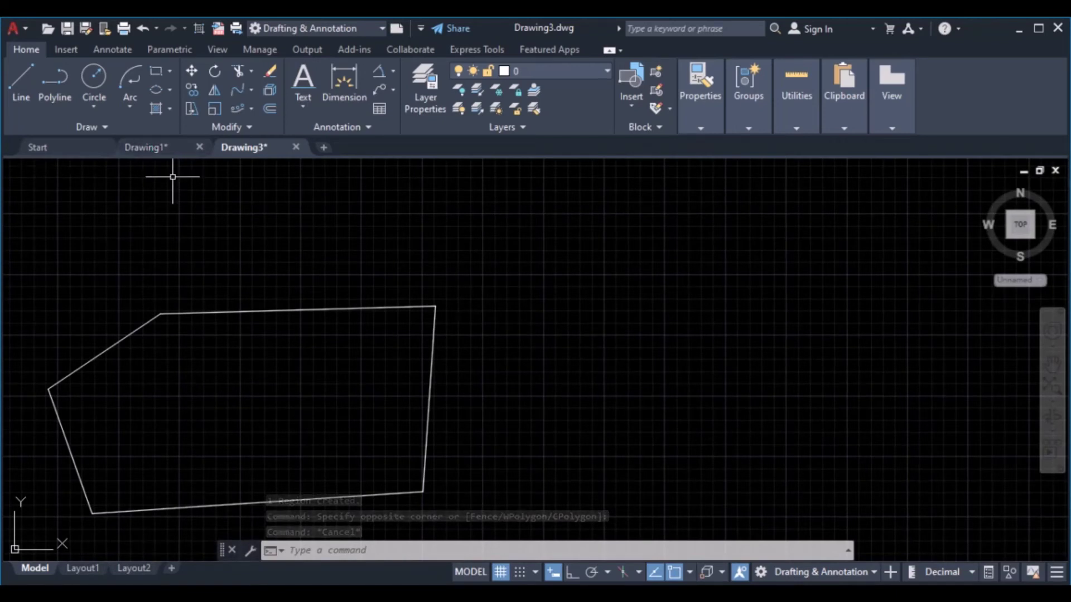
pyautogui.click(105, 127)
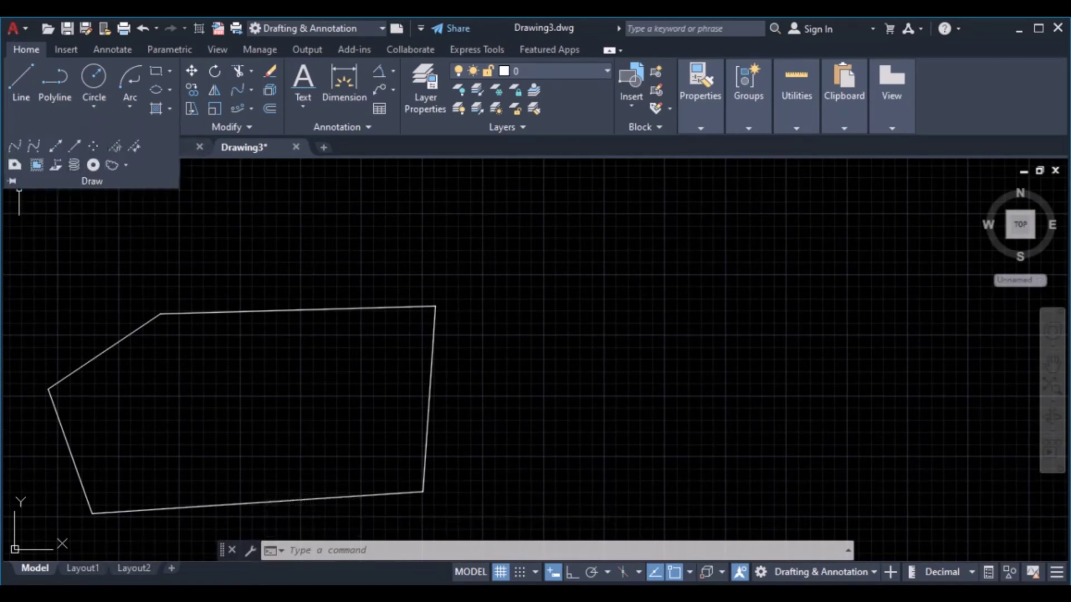
pyautogui.click(16, 167)
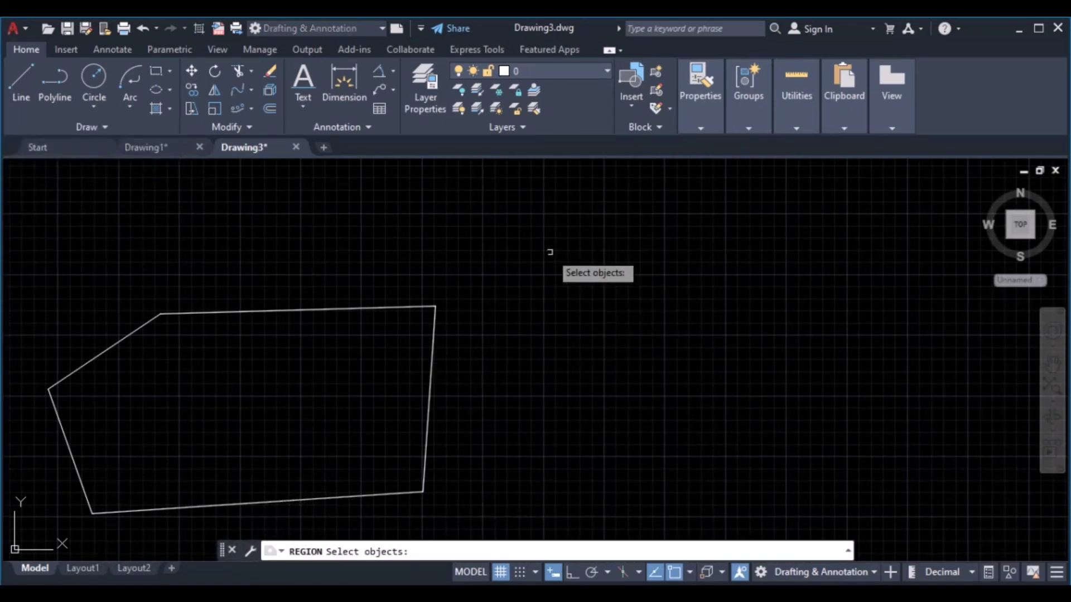
pyautogui.click(494, 260)
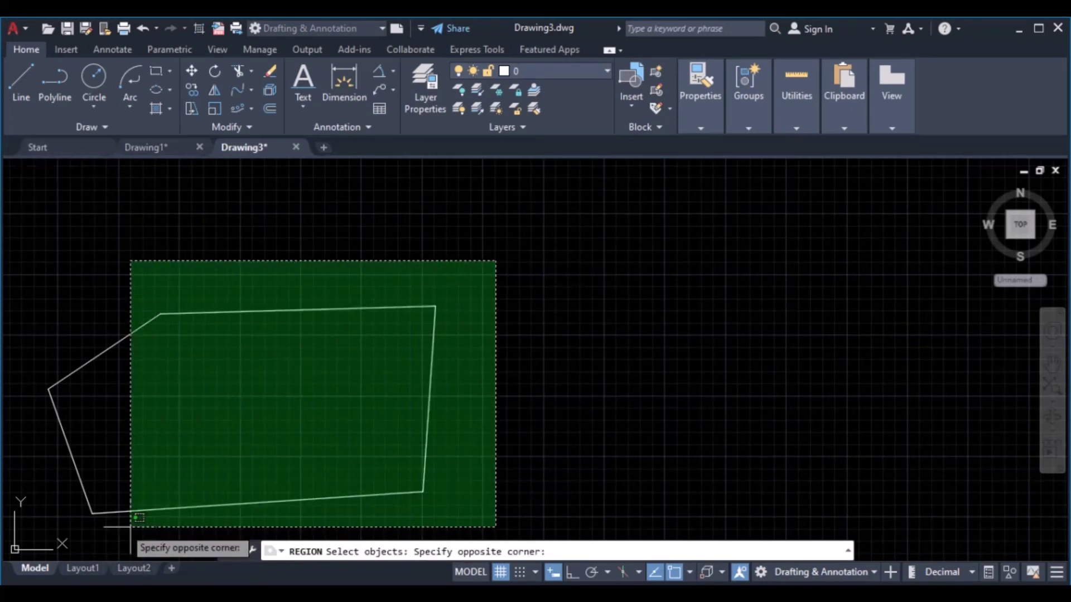
pyautogui.click(60, 512)
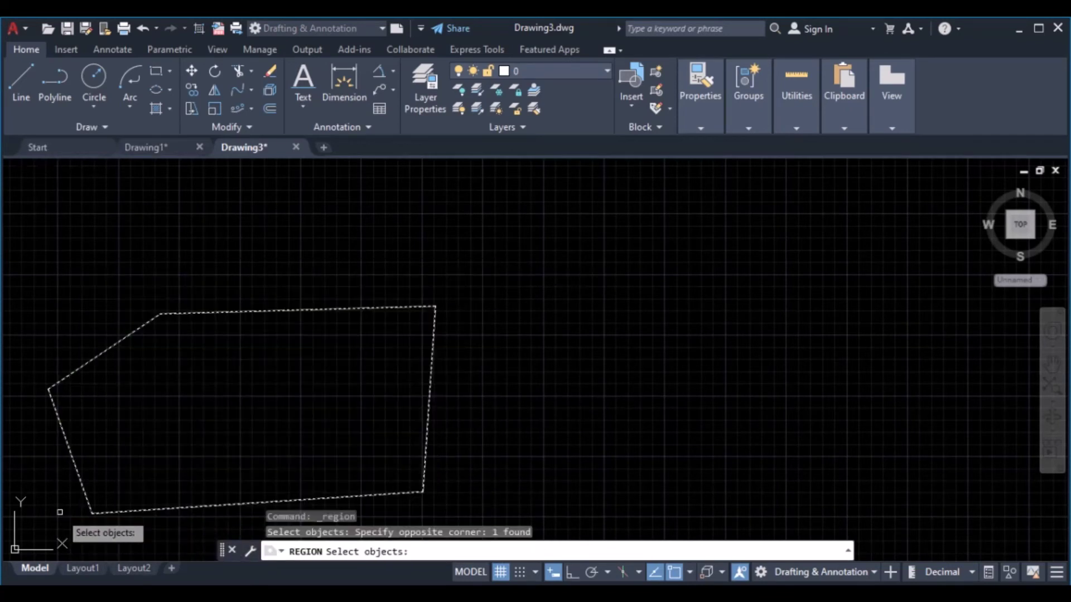
pyautogui.press('Return')
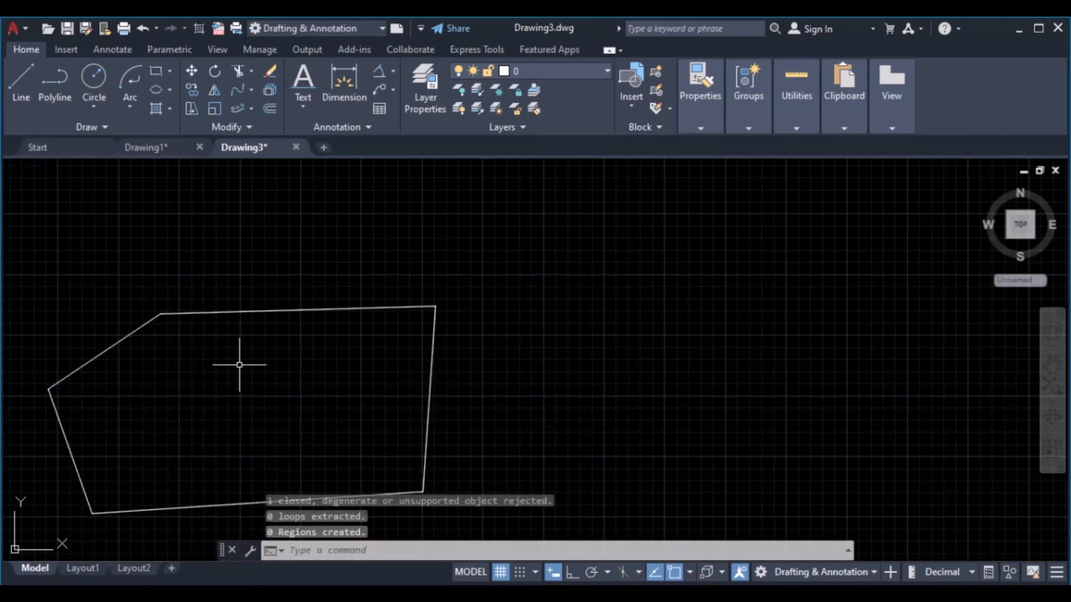
# Draw an open outline of four connected lines in the empty area beside the region, leaving a gap at its upper-left corner
pyautogui.moveTo(312, 355)
pyautogui.mouseDown(button='middle')
pyautogui.moveTo(411, 296)
pyautogui.moveTo(261, 338)
pyautogui.moveTo(111, 402)
pyautogui.mouseUp(button='middle')
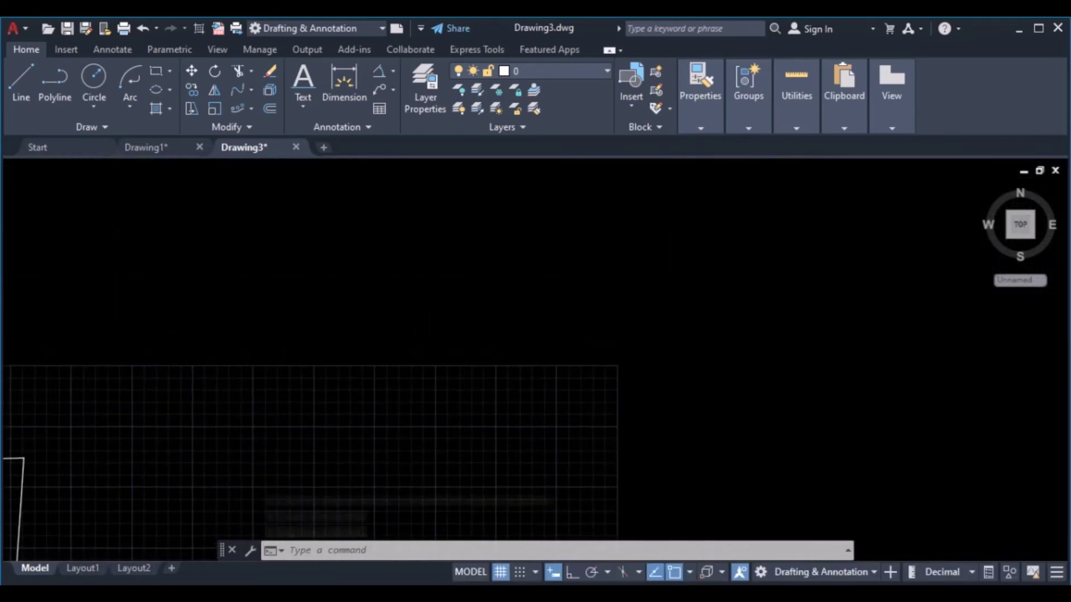
pyautogui.click(24, 98)
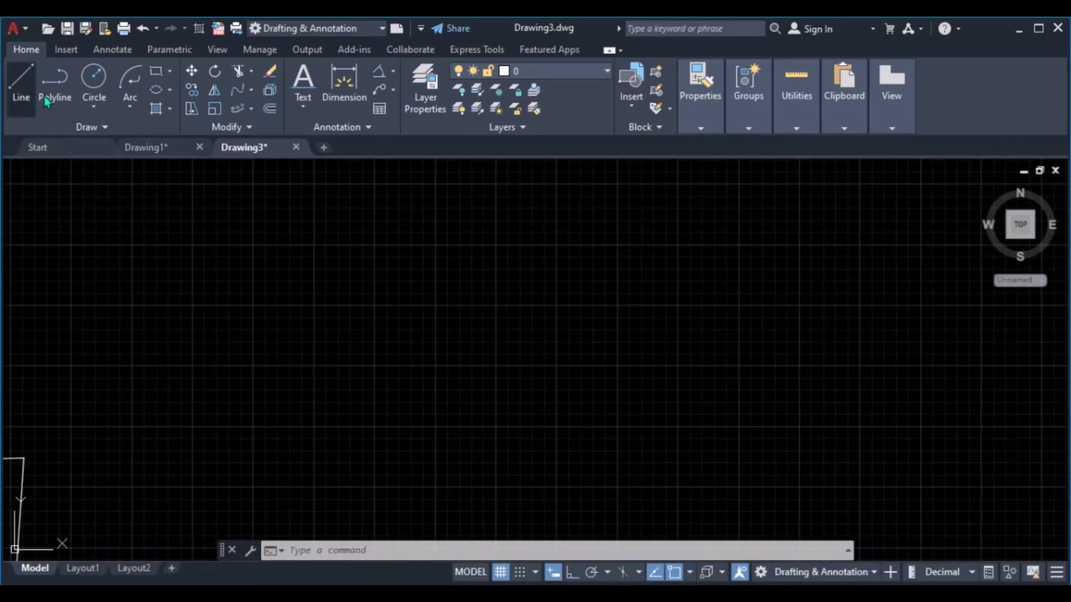
pyautogui.click(359, 311)
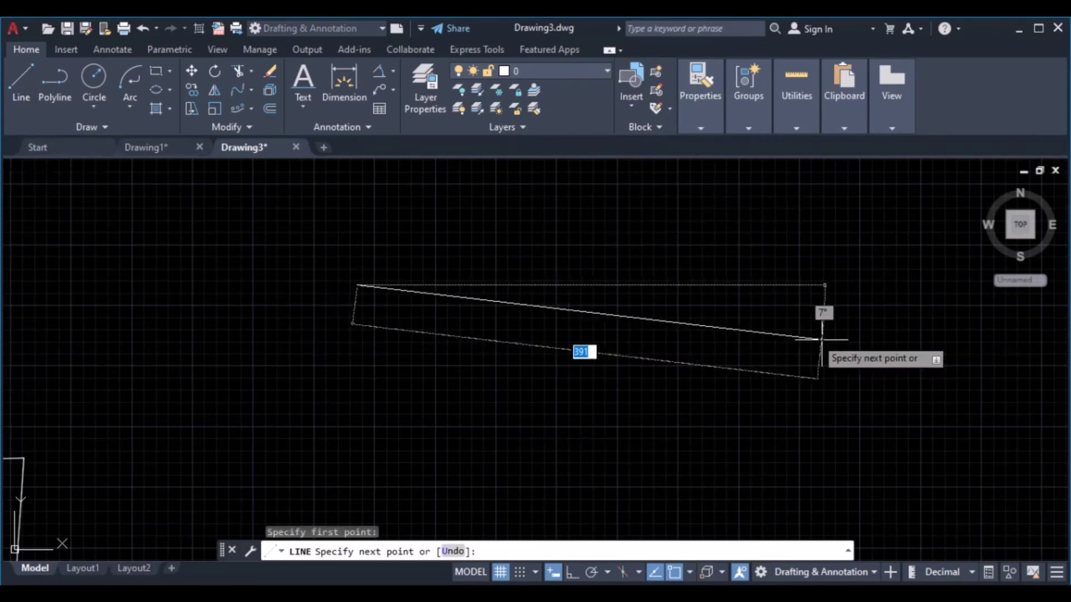
pyautogui.click(606, 320)
pyautogui.click(463, 468)
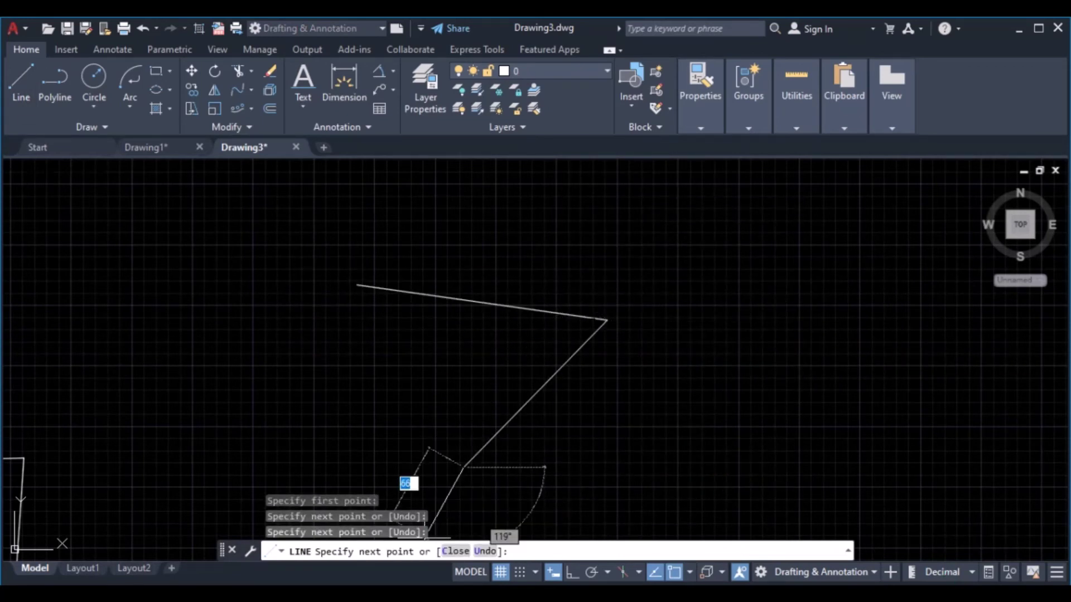
pyautogui.click(225, 432)
pyautogui.click(221, 295)
pyautogui.press('Return')
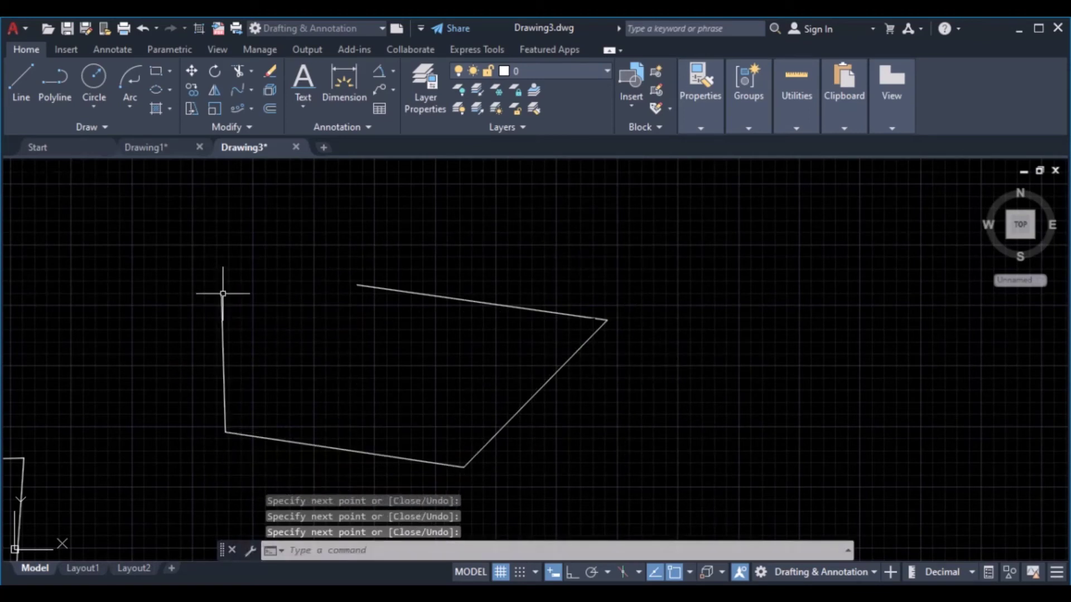
# Try to create a region from the four lines of the open outline
pyautogui.click(106, 136)
pyautogui.click(17, 170)
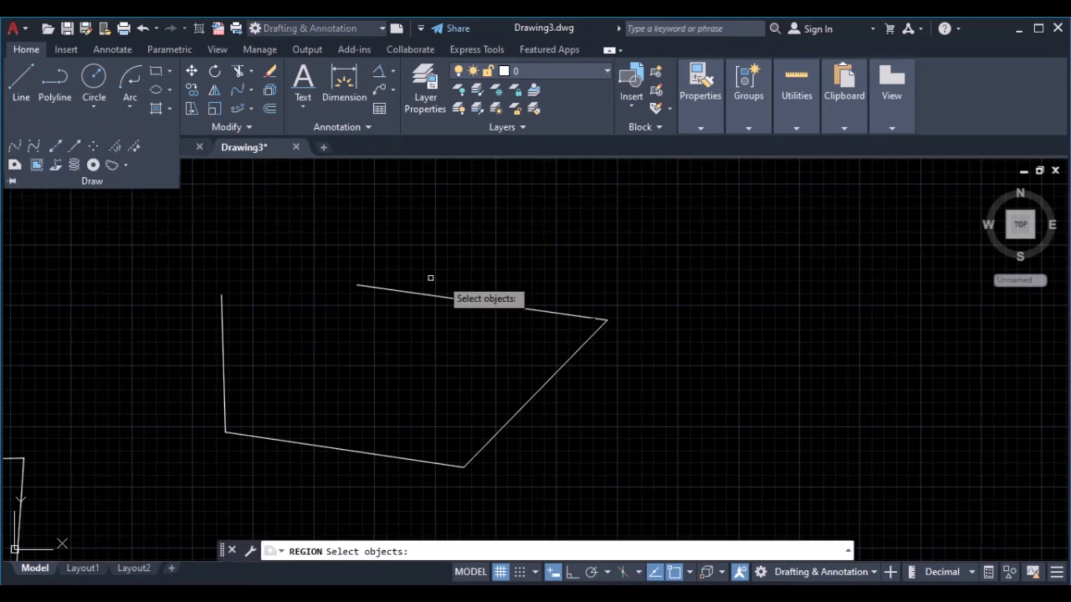
pyautogui.moveTo(713, 254); pyautogui.dragTo(197, 489)
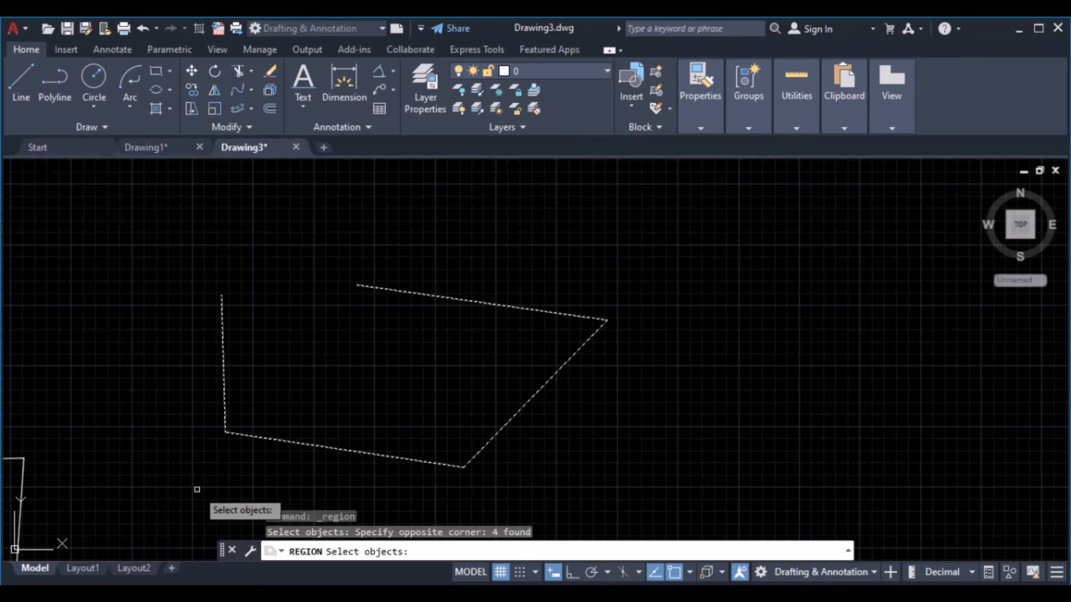
pyautogui.press('Return')
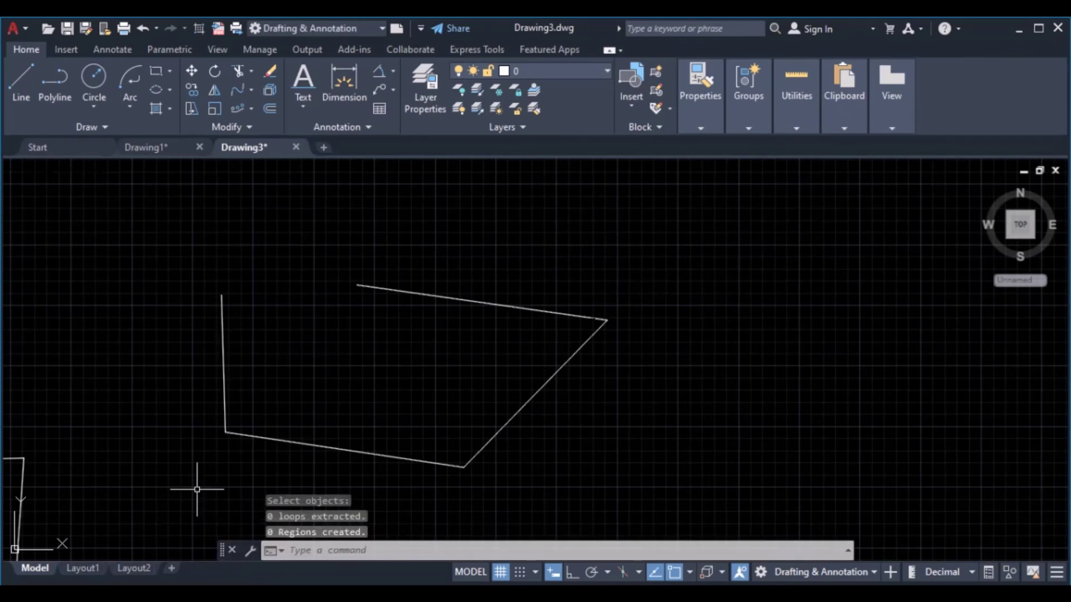
# Select the open outline's left line to check whether it is a separate object, and clear the selection
pyautogui.click(285, 342)
pyautogui.click(172, 368)
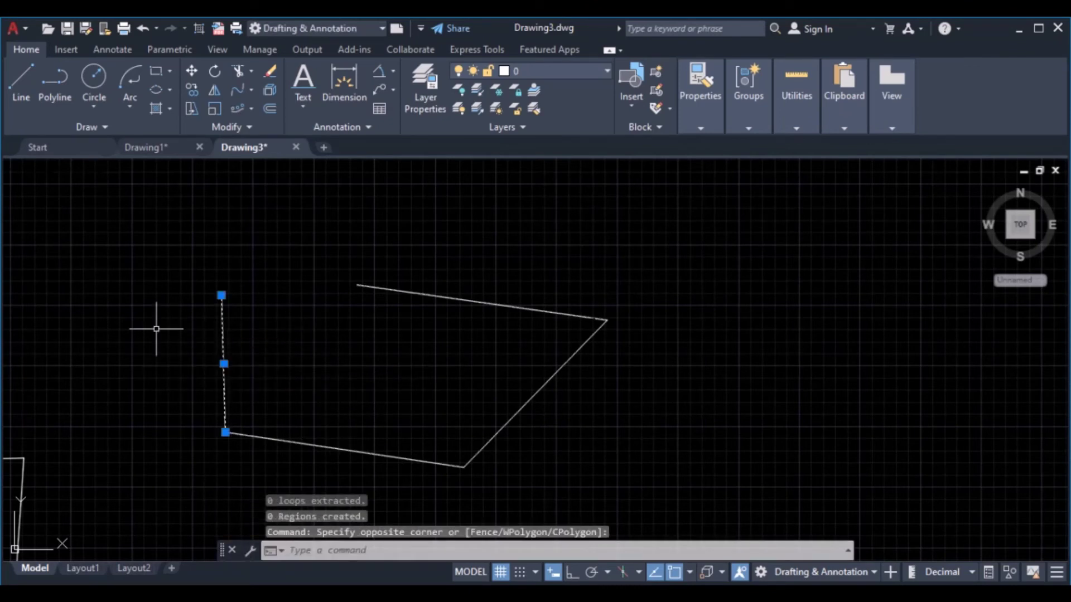
pyautogui.press('Escape')
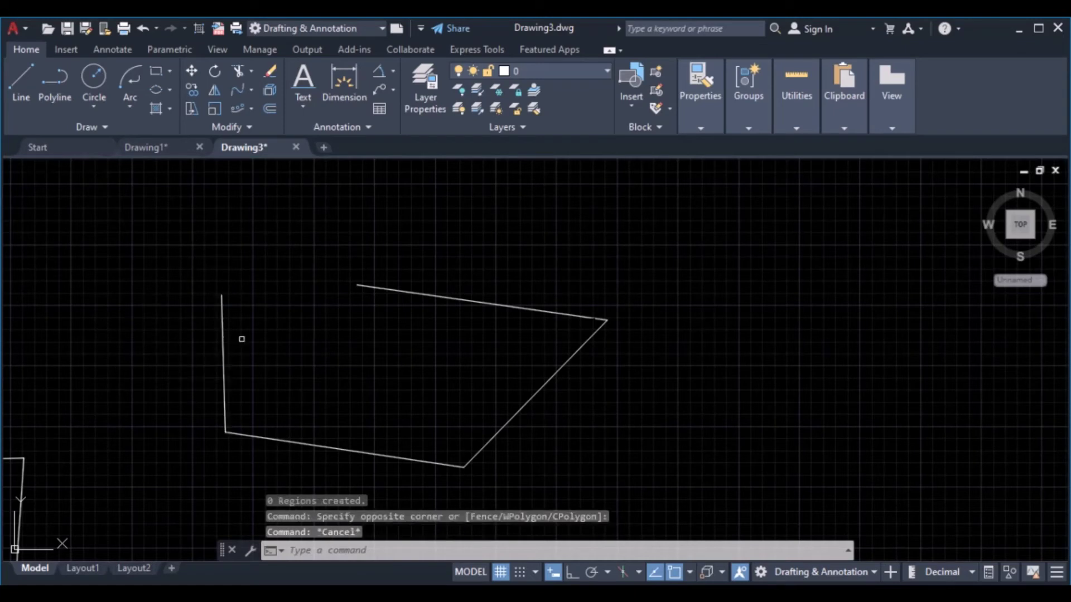
# Join the four lines of the open outline into one polyline with the Join command
pyautogui.click(228, 127)
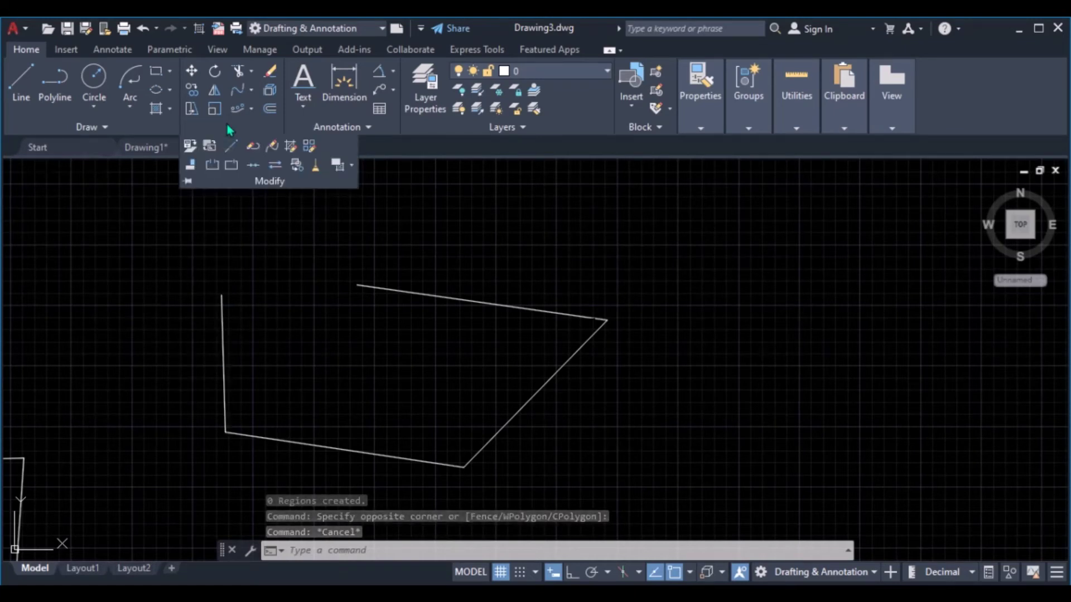
pyautogui.click(254, 167)
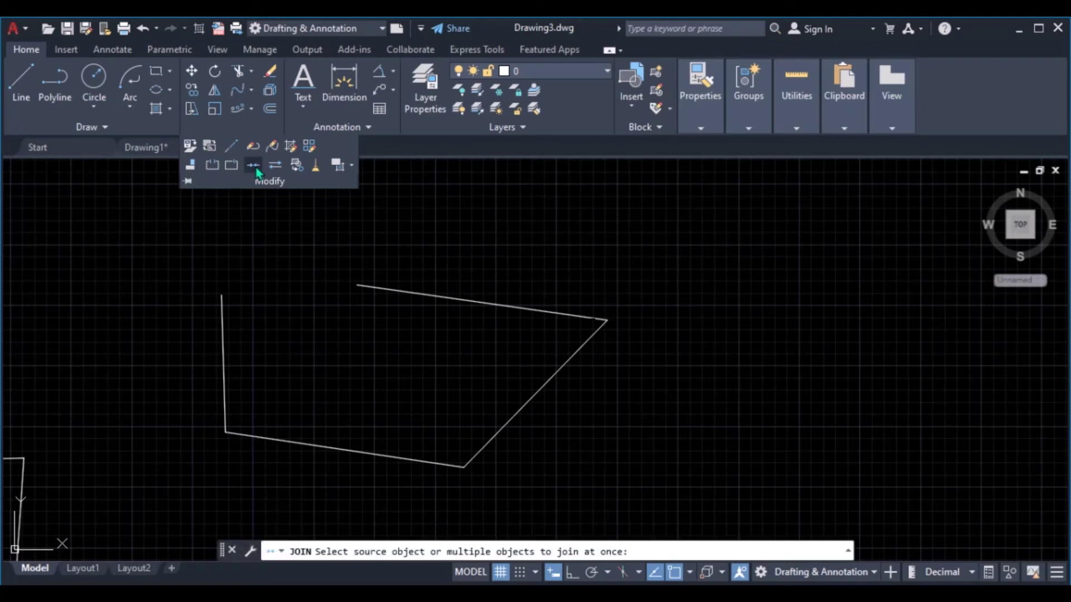
pyautogui.click(720, 232)
pyautogui.click(161, 469)
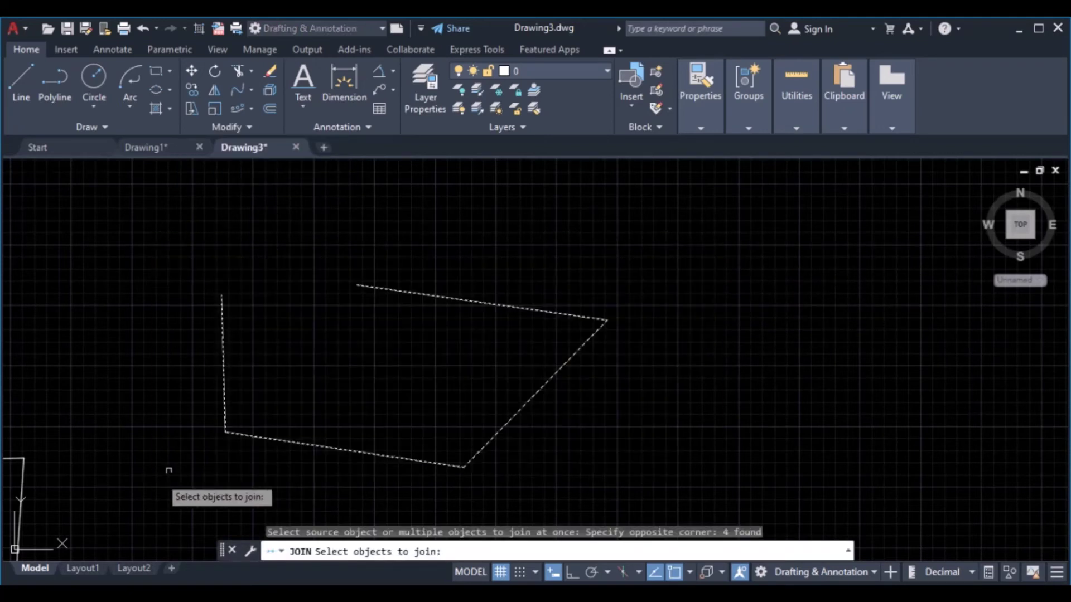
pyautogui.press('Return')
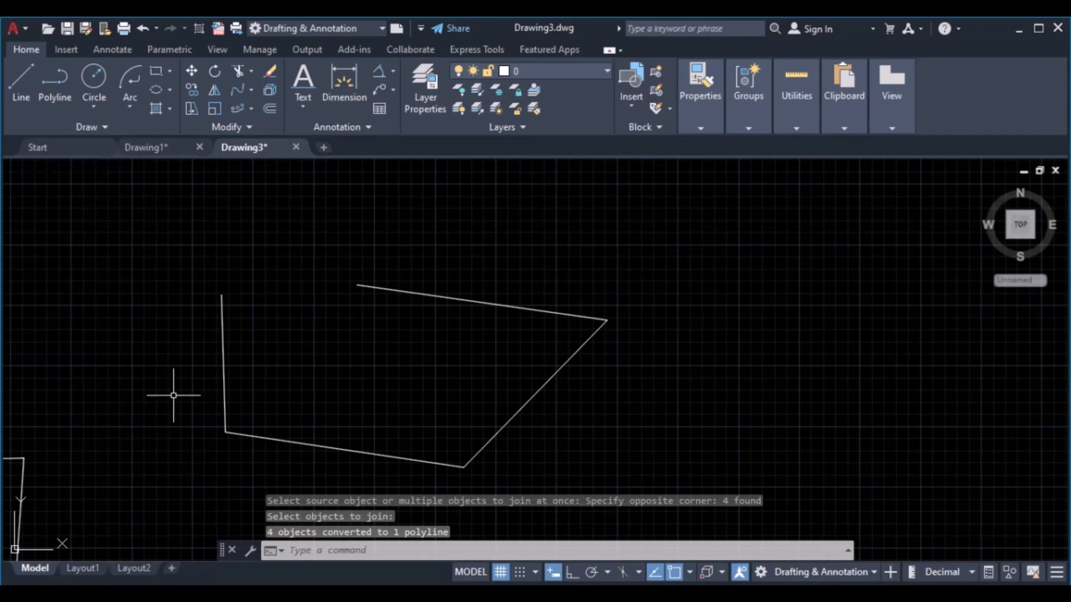
# Select the open outline to check that its four segments act as one polyline, and clear the selection
pyautogui.click(264, 367)
pyautogui.click(200, 366)
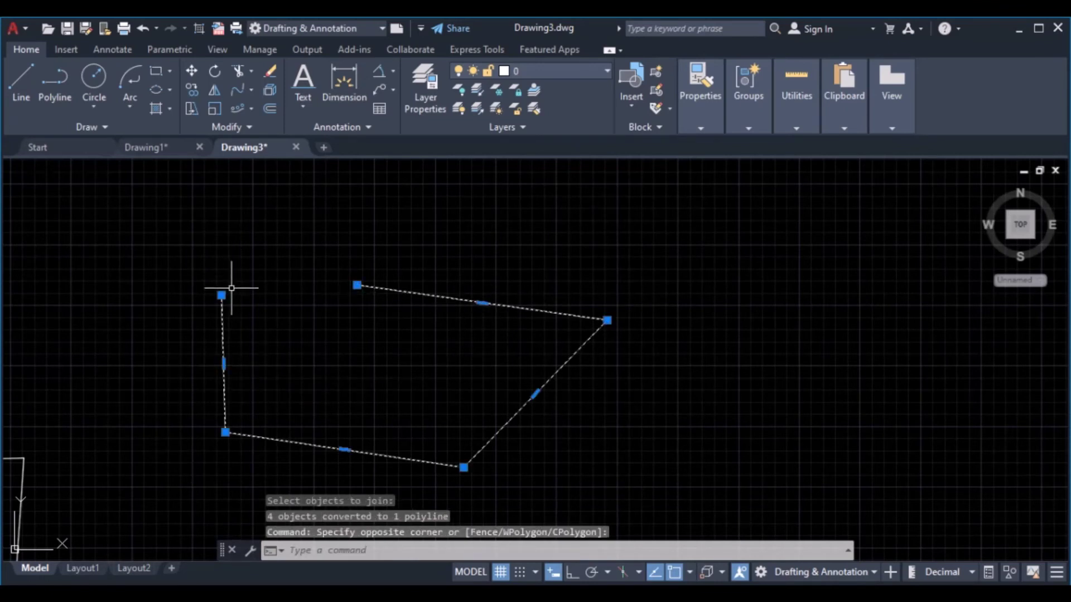
pyautogui.press('Escape')
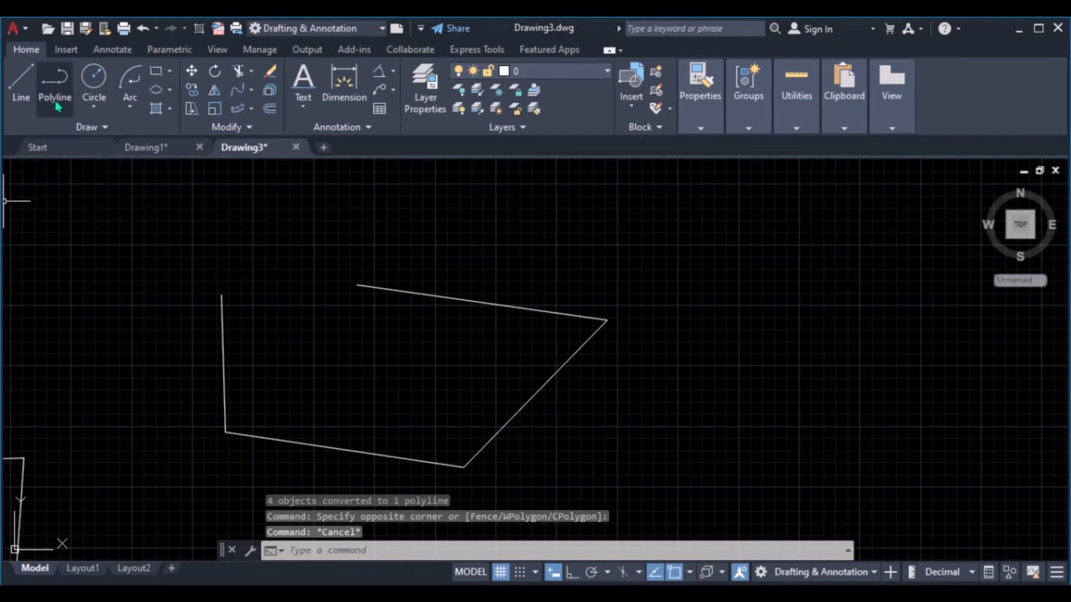
pyautogui.click(115, 132)
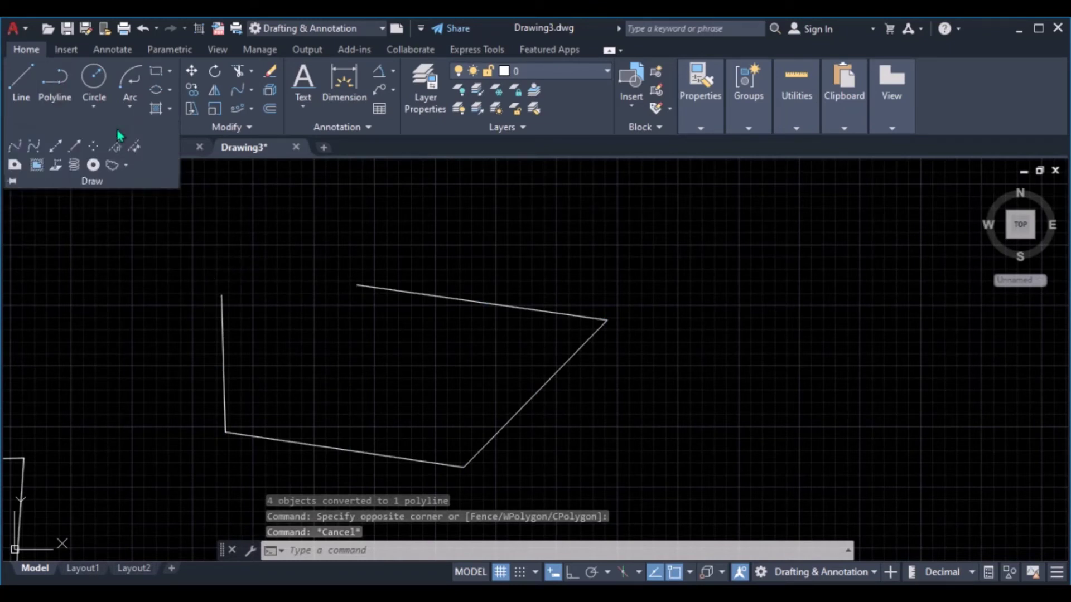
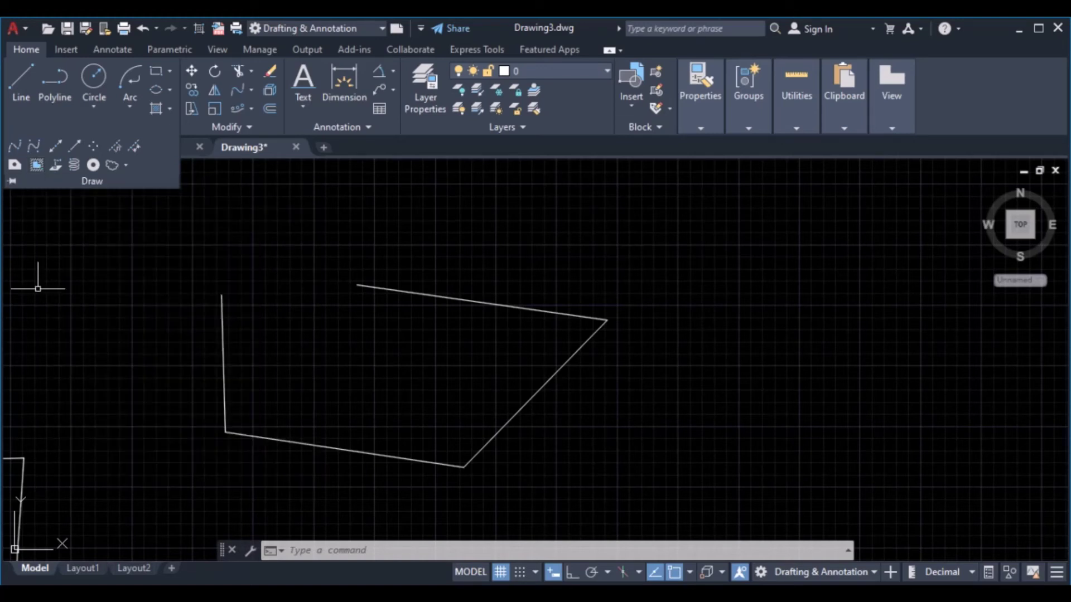
pyautogui.press('Escape')
pyautogui.press('Escape')
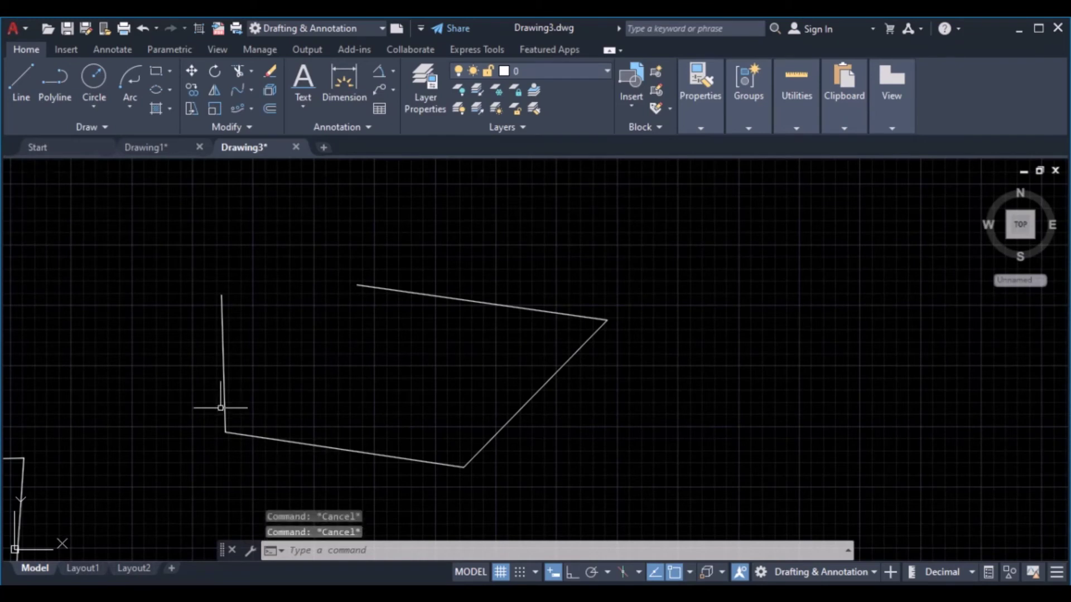
# Hatch the closed five-sided region with a Solid pattern in Cyan
pyautogui.moveTo(200, 388); pyautogui.dragTo(775, 332, button='middle')
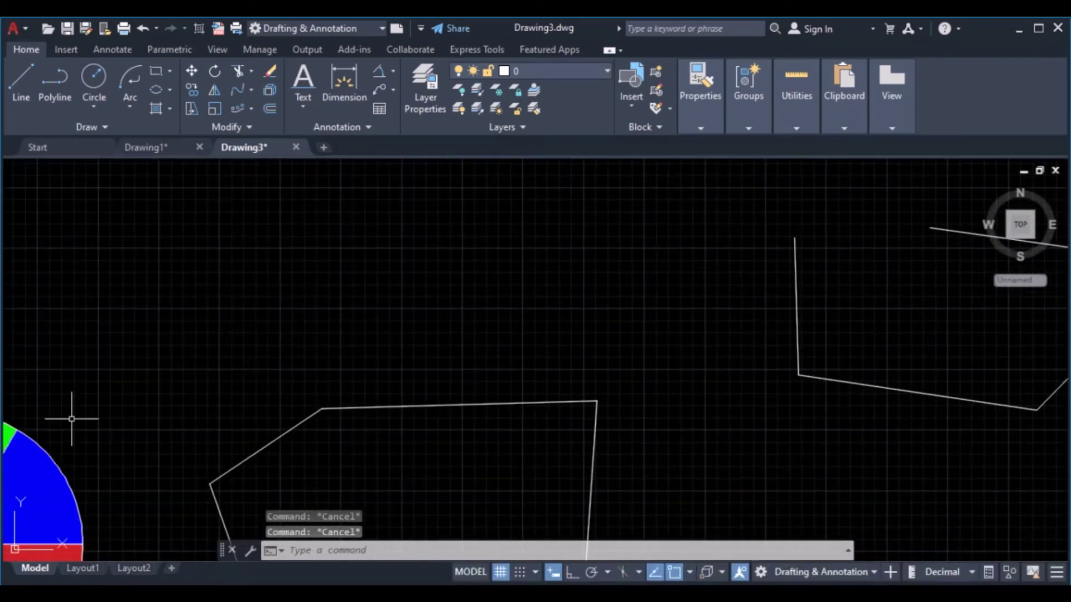
pyautogui.scroll(-2, 290, 357)
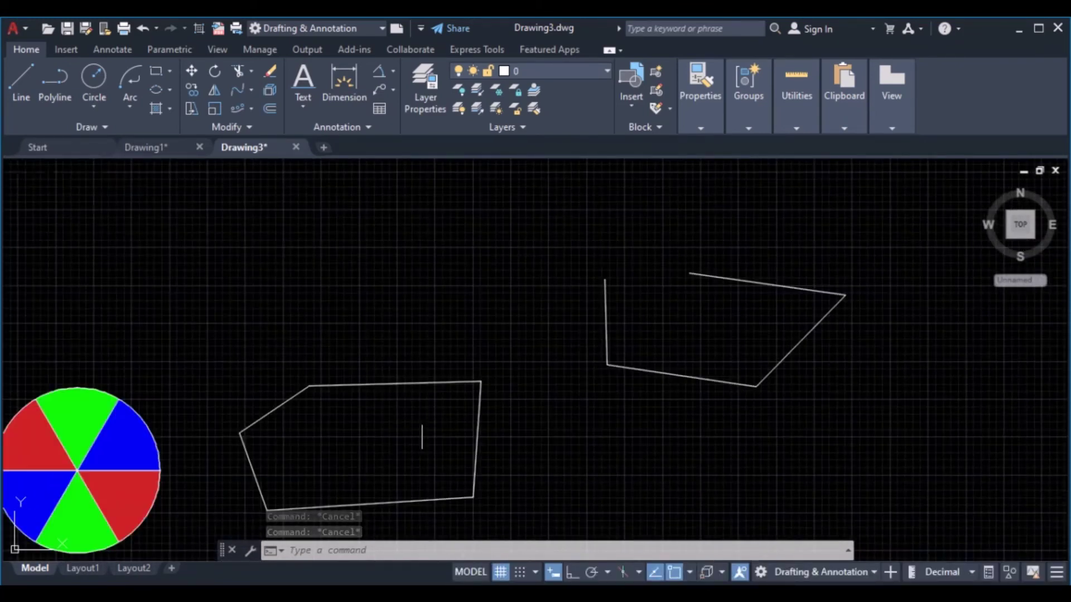
pyautogui.moveTo(421, 437); pyautogui.dragTo(544, 289, button='middle')
pyautogui.scroll(2, 452, 311)
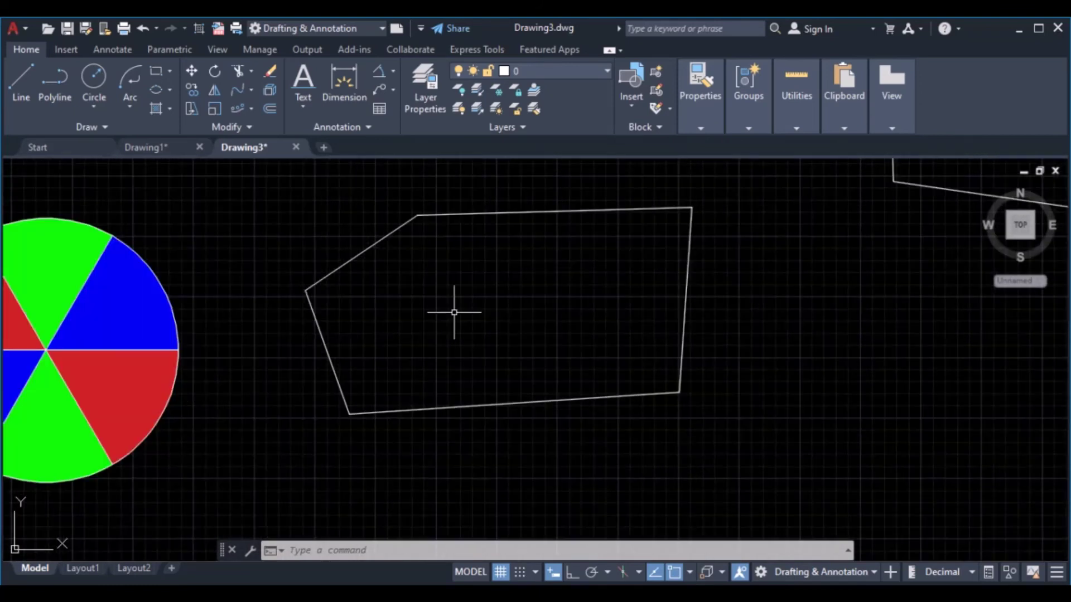
pyautogui.click(174, 110)
pyautogui.click(191, 139)
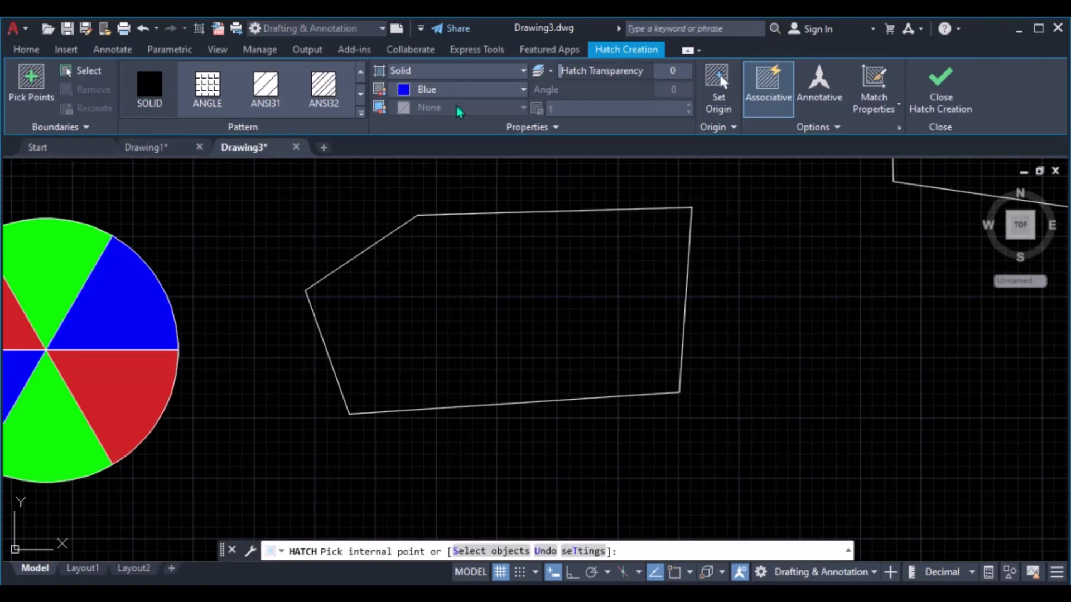
pyautogui.click(459, 91)
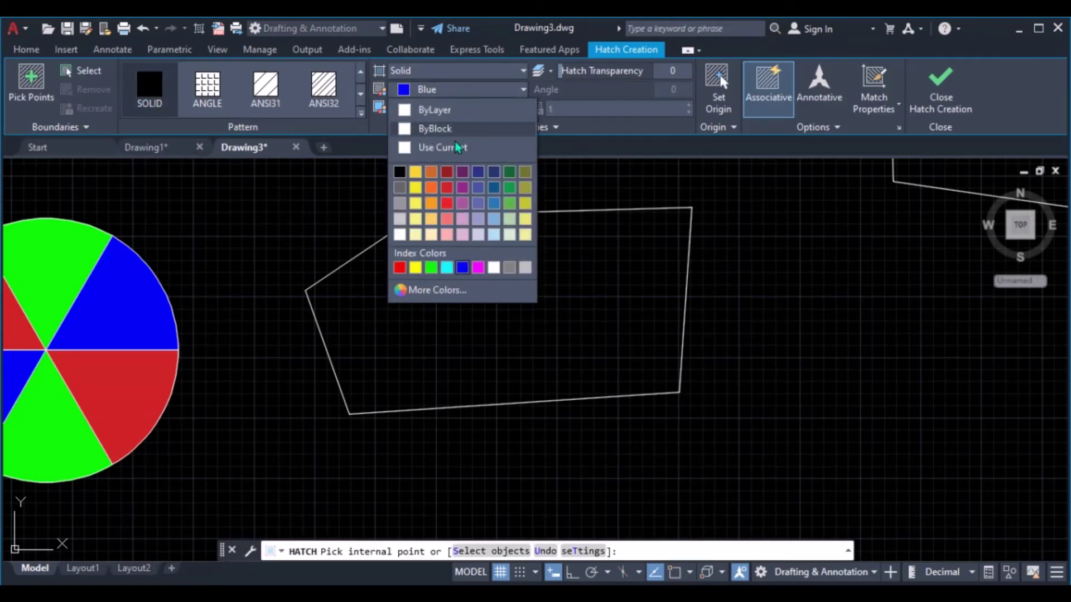
pyautogui.click(446, 269)
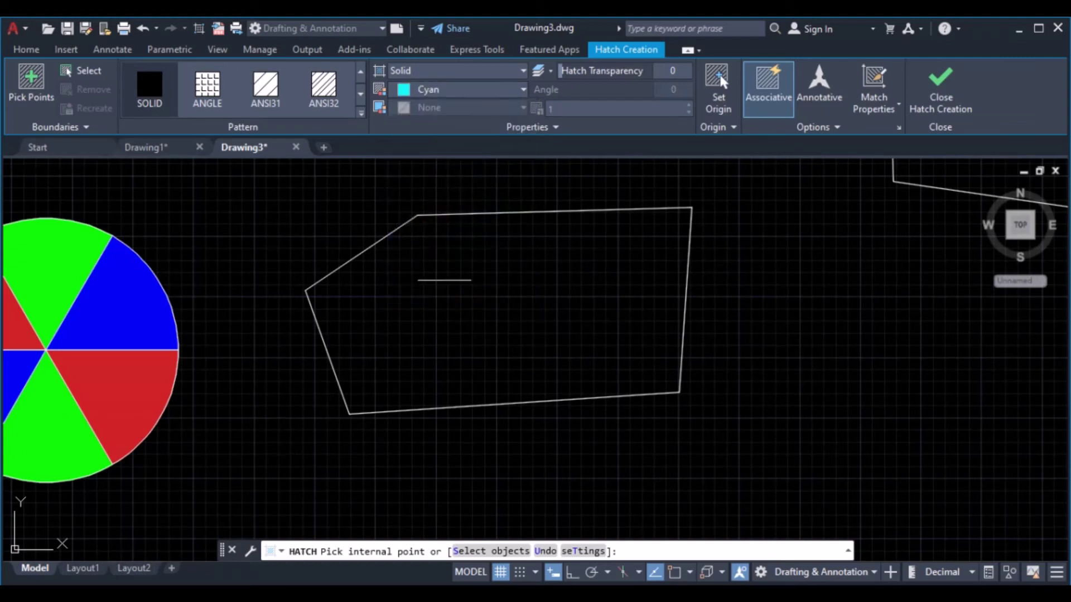
pyautogui.click(454, 307)
pyautogui.moveTo(550, 318)
pyautogui.mouseDown(button='middle')
pyautogui.moveTo(516, 335)
pyautogui.moveTo(289, 370)
pyautogui.mouseUp(button='middle')
pyautogui.press('Escape')
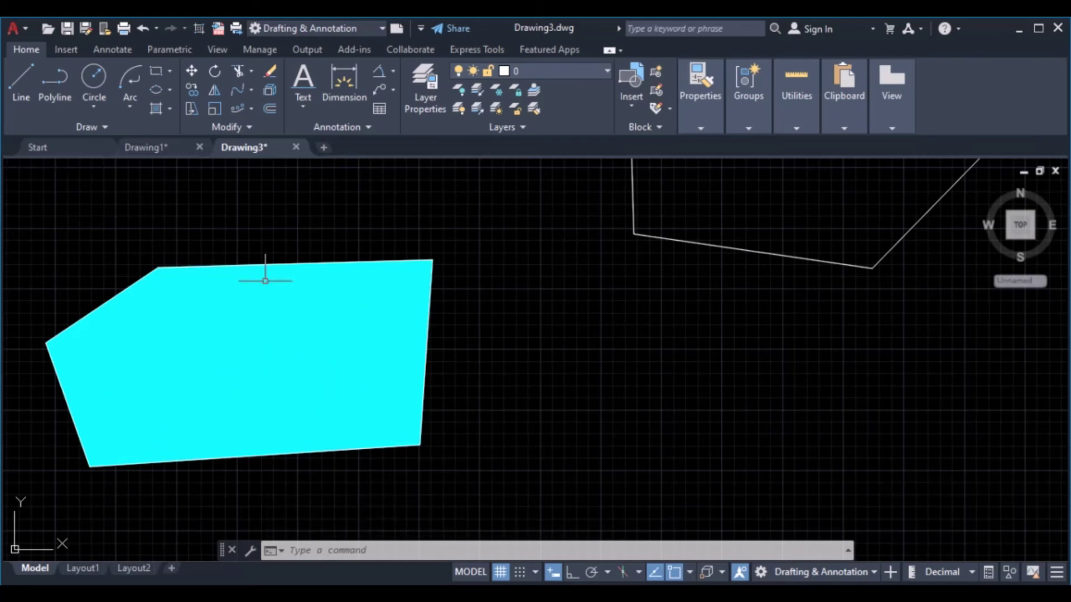
# Create a five-sided wipeout inside the cyan-hatched region to mask its central area
pyautogui.click(109, 135)
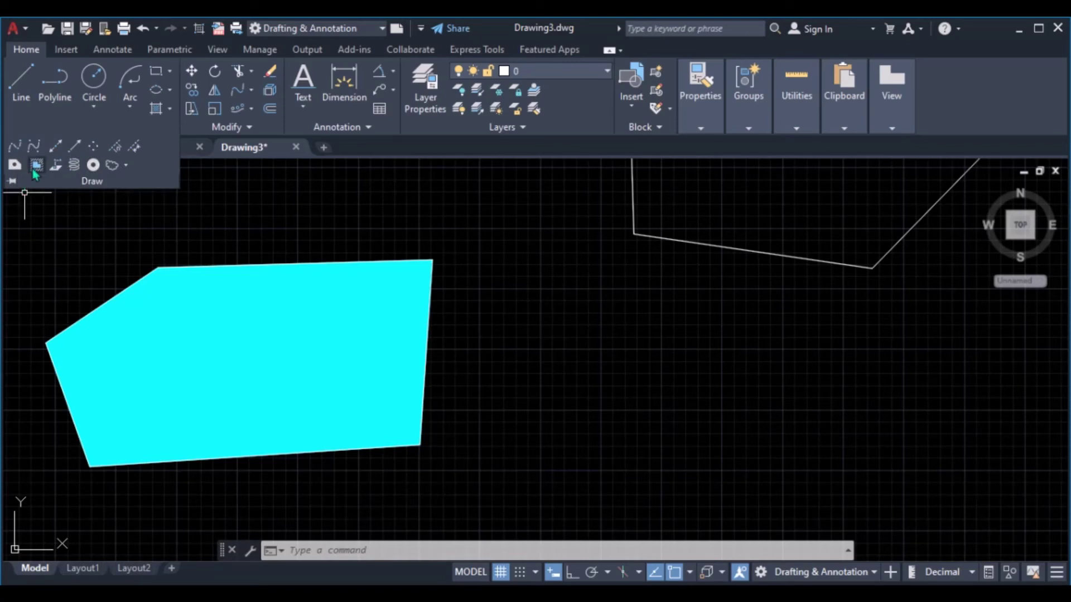
pyautogui.click(169, 322)
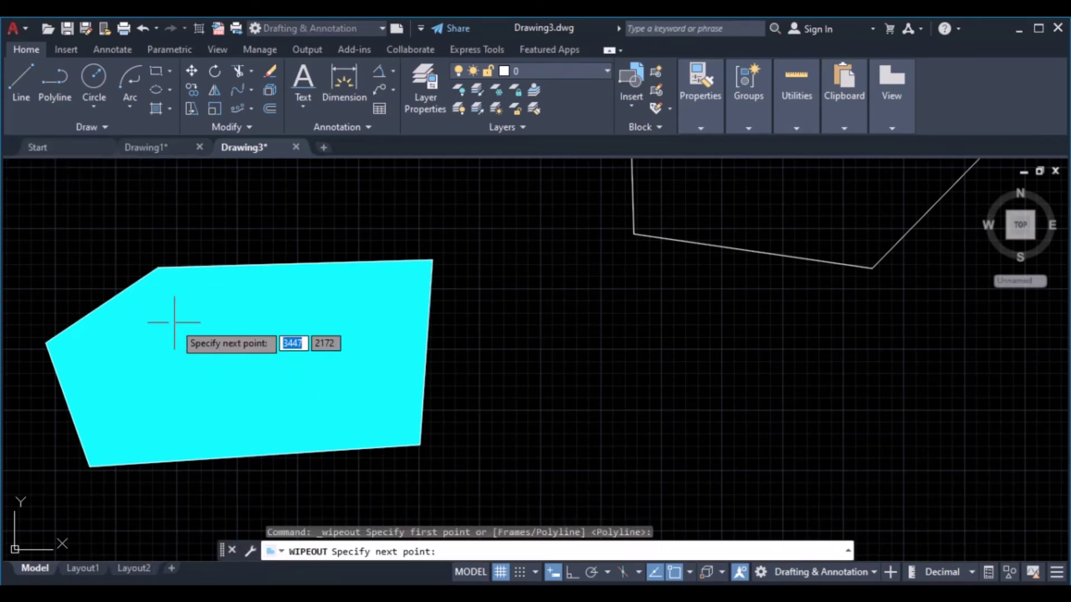
pyautogui.click(322, 323)
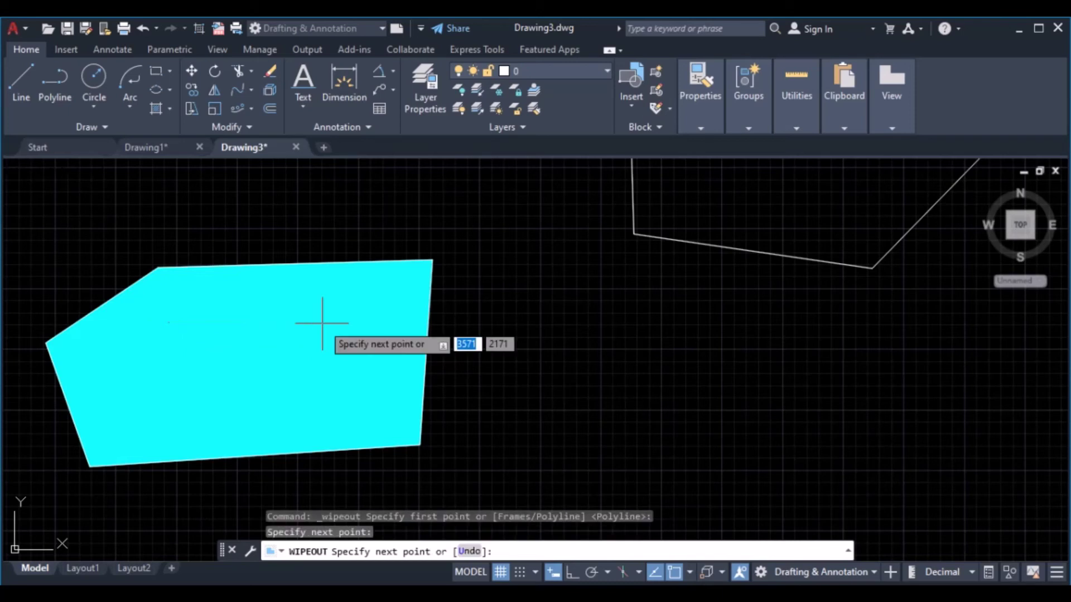
pyautogui.click(319, 410)
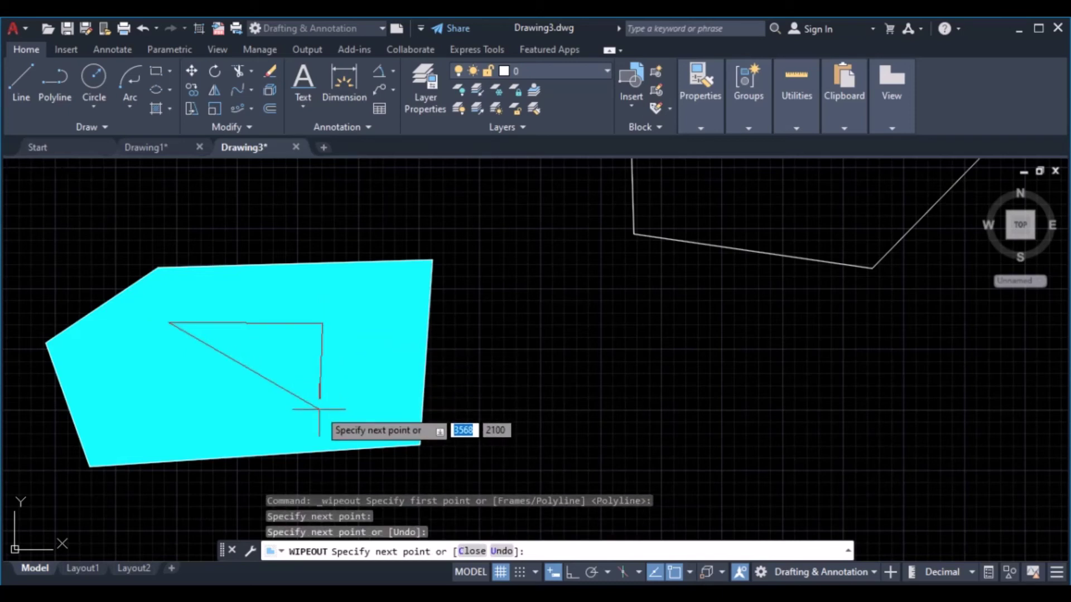
pyautogui.click(181, 437)
pyautogui.click(159, 425)
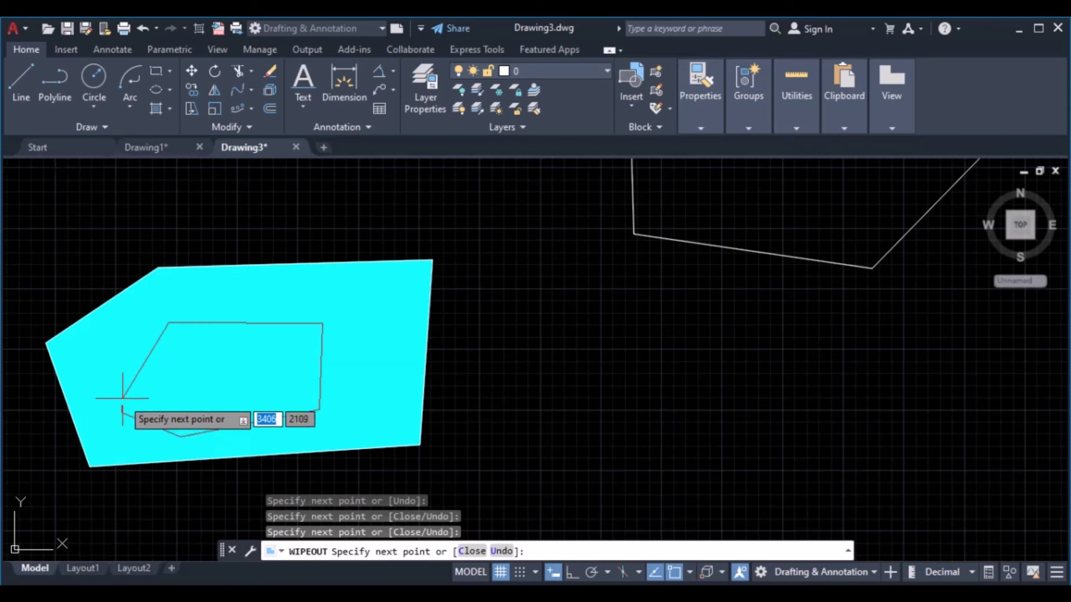
pyautogui.press('Return')
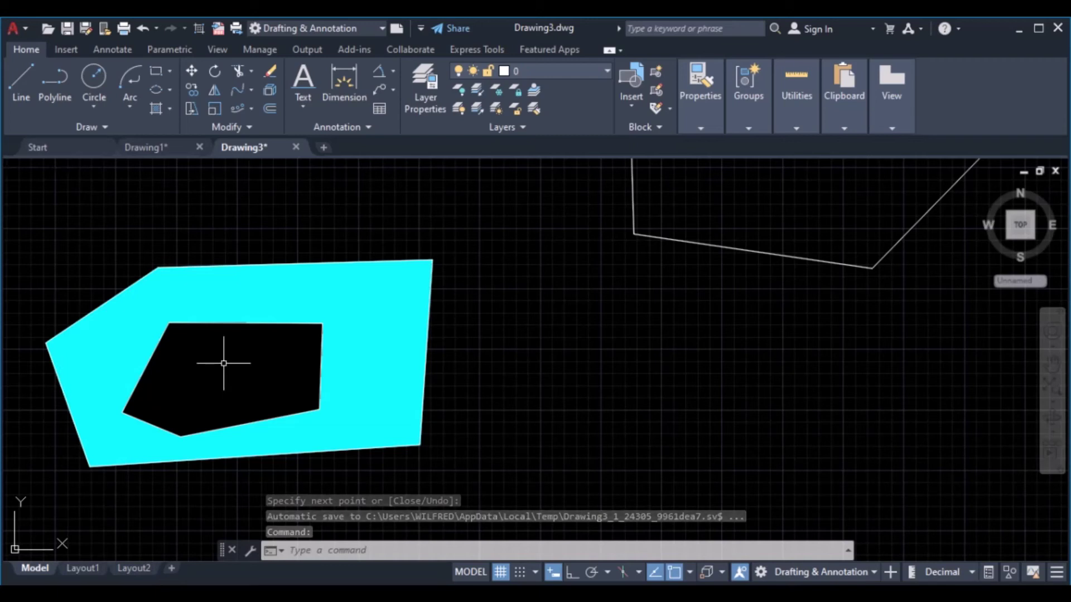
pyautogui.moveTo(223, 363)
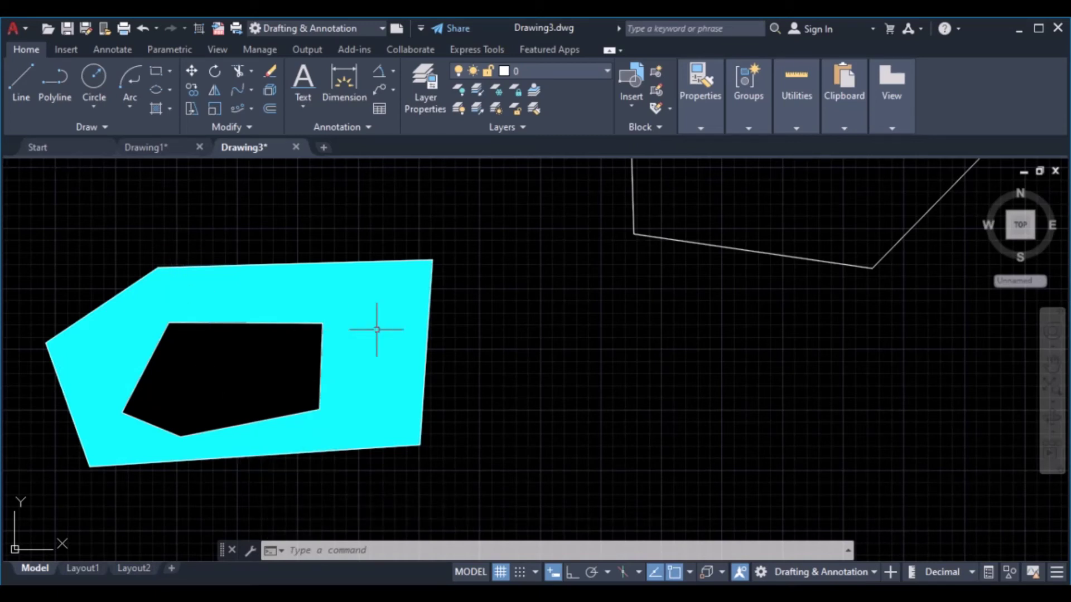
# Start a helix in the empty area beyond the open outline, with base radius 5 and top radius 20
pyautogui.scroll(-2, 341, 329)
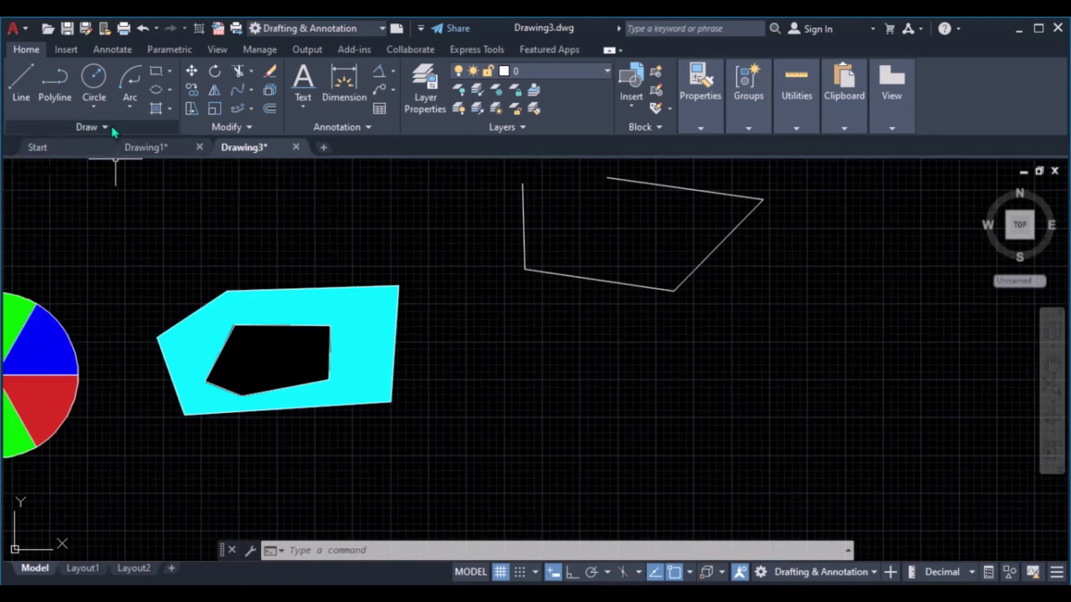
pyautogui.moveTo(509, 383); pyautogui.dragTo(222, 357, button='middle')
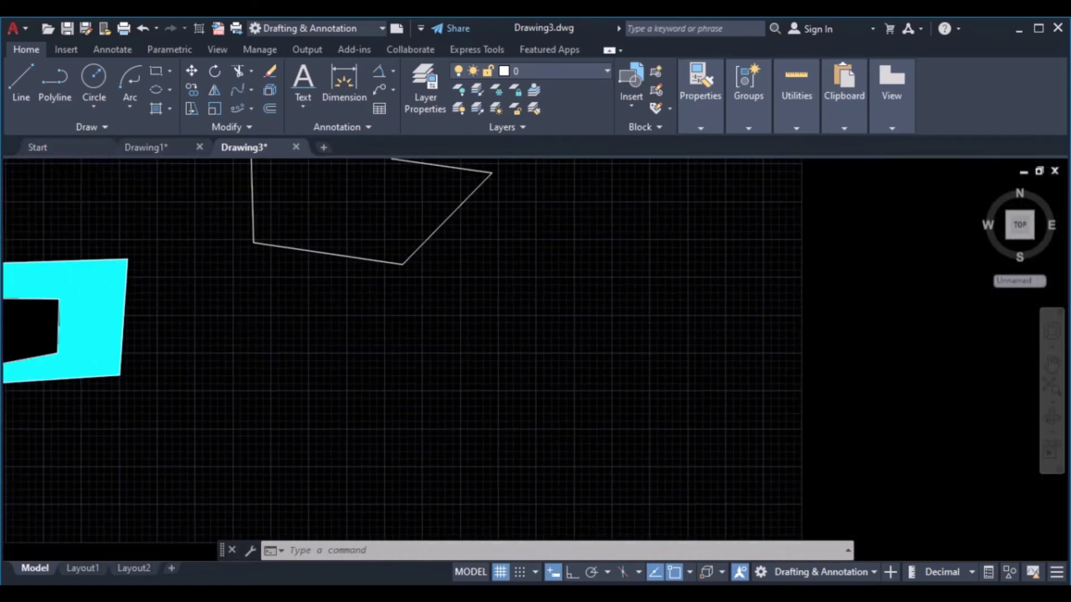
pyautogui.moveTo(389, 351); pyautogui.dragTo(260, 348, button='middle')
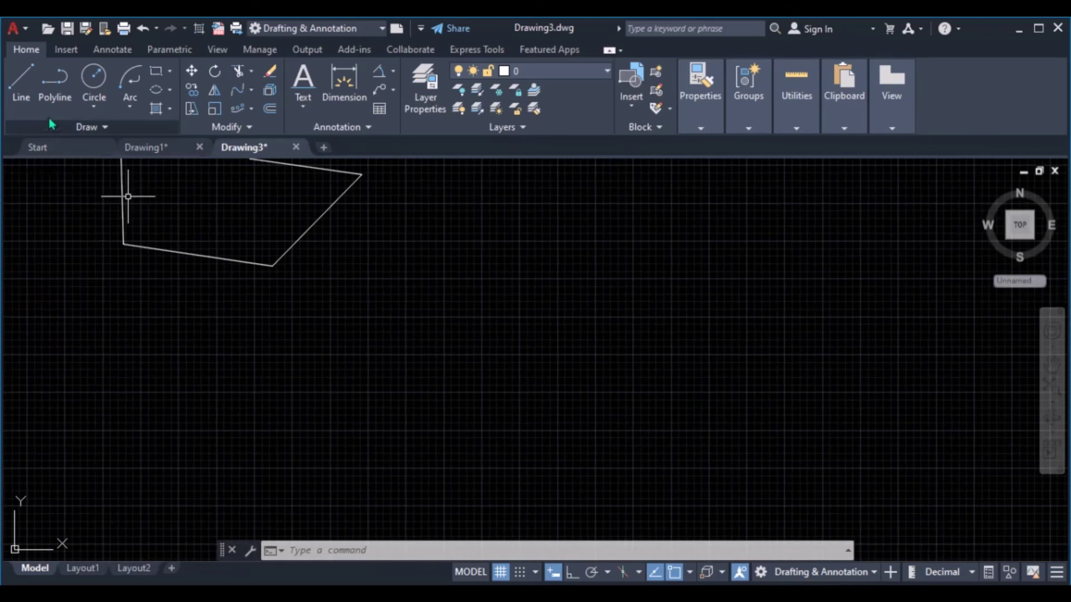
pyautogui.click(76, 128)
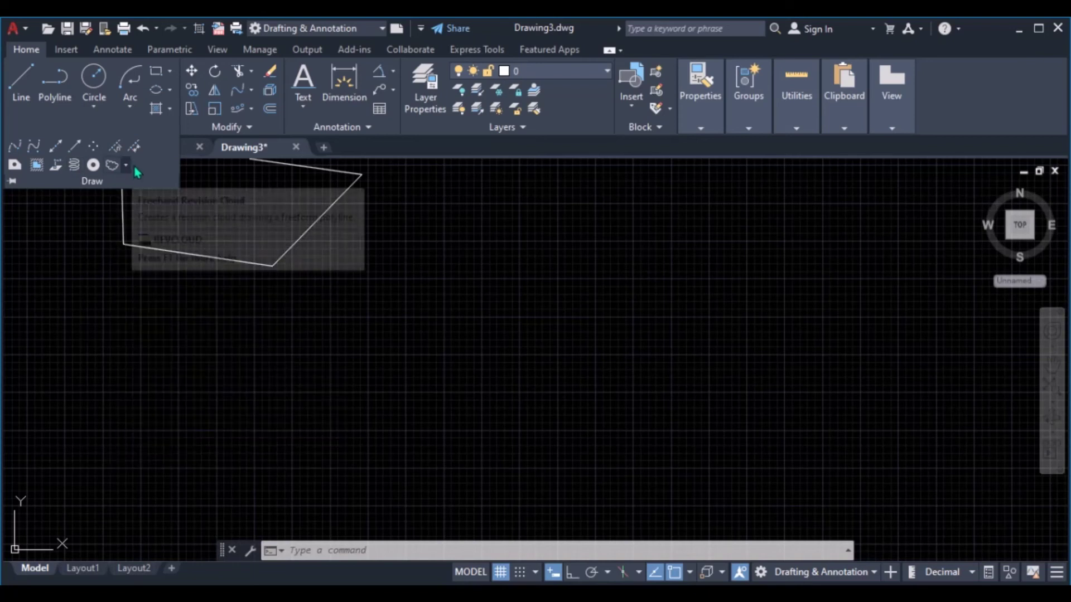
pyautogui.click(74, 167)
pyautogui.moveTo(457, 303); pyautogui.dragTo(259, 355, button='middle')
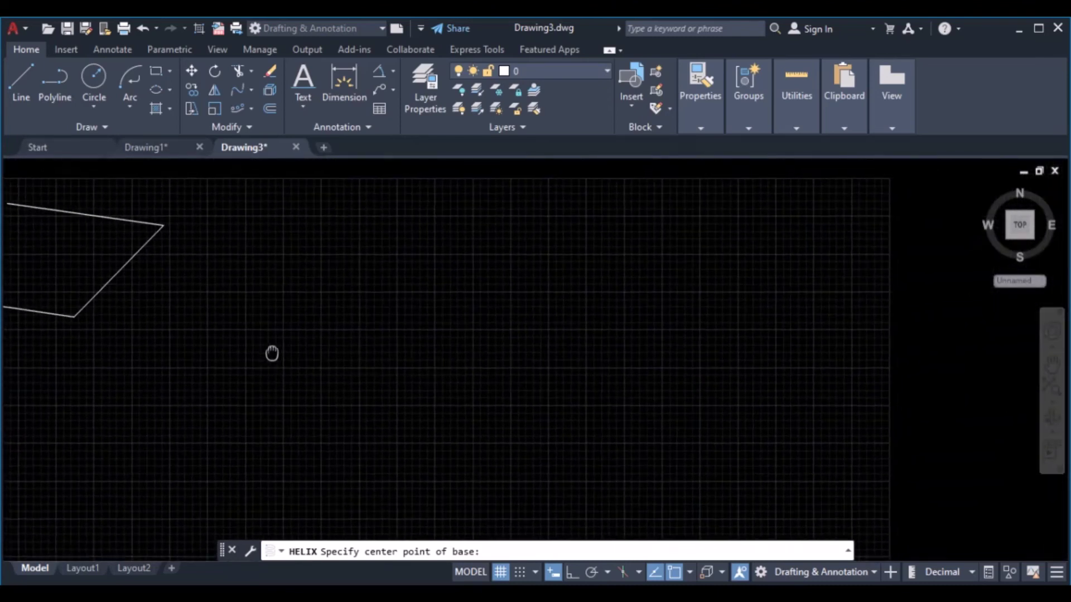
pyautogui.click(433, 324)
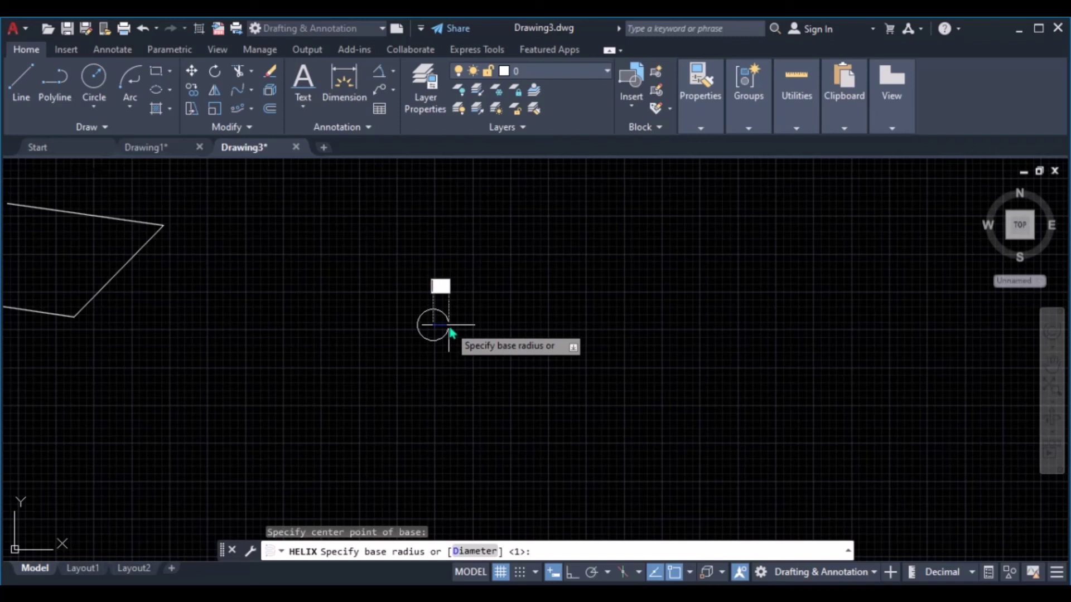
pyautogui.press('Return')
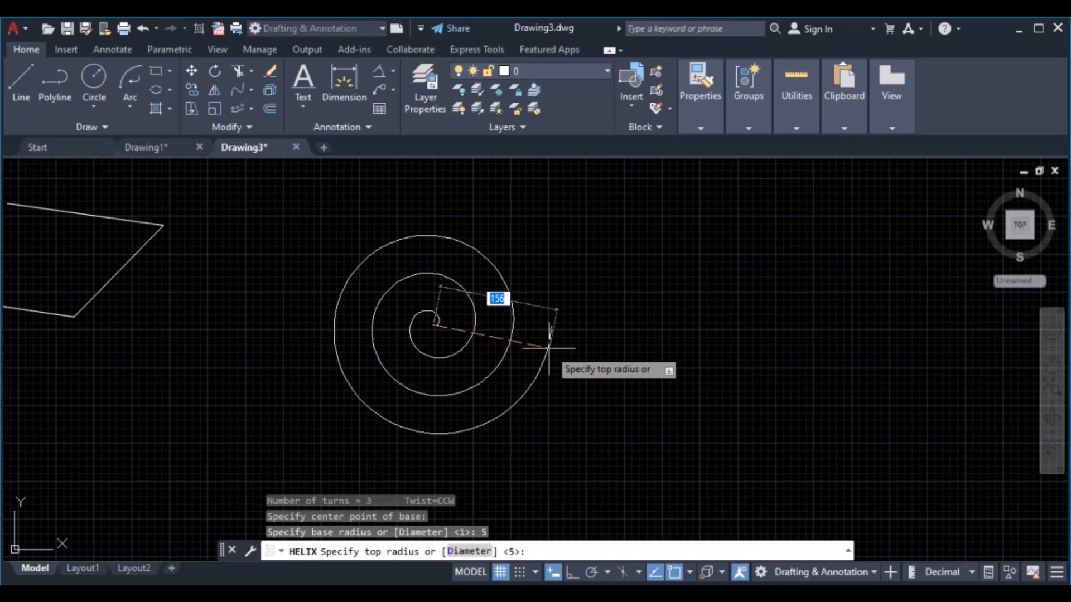
pyautogui.write('20')
pyautogui.press('Return')
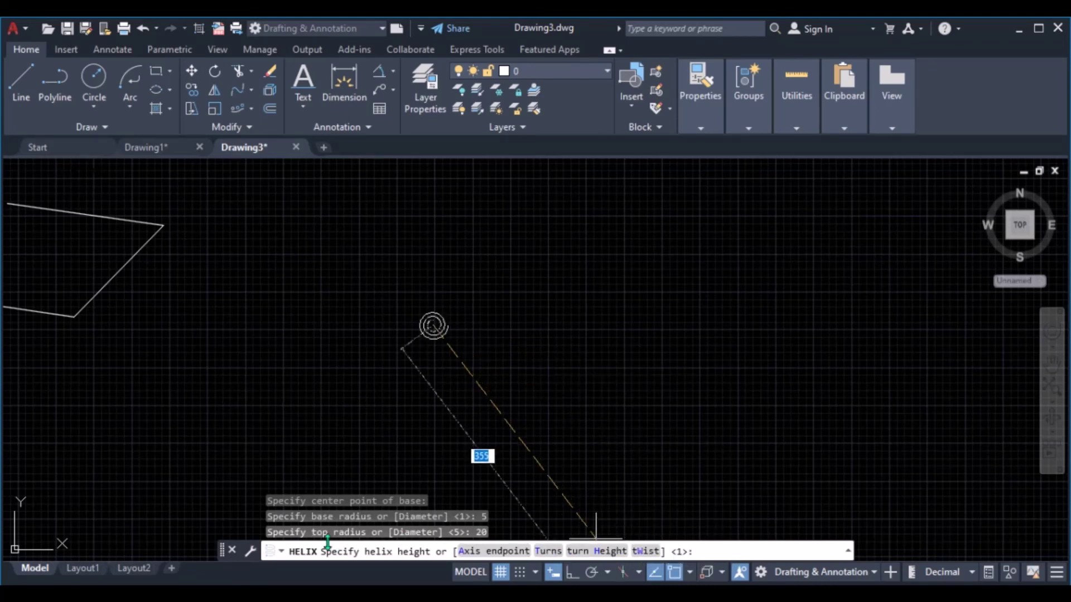
# Set the helix to 20 turns and finish it by picking its height freehand
pyautogui.click(549, 552)
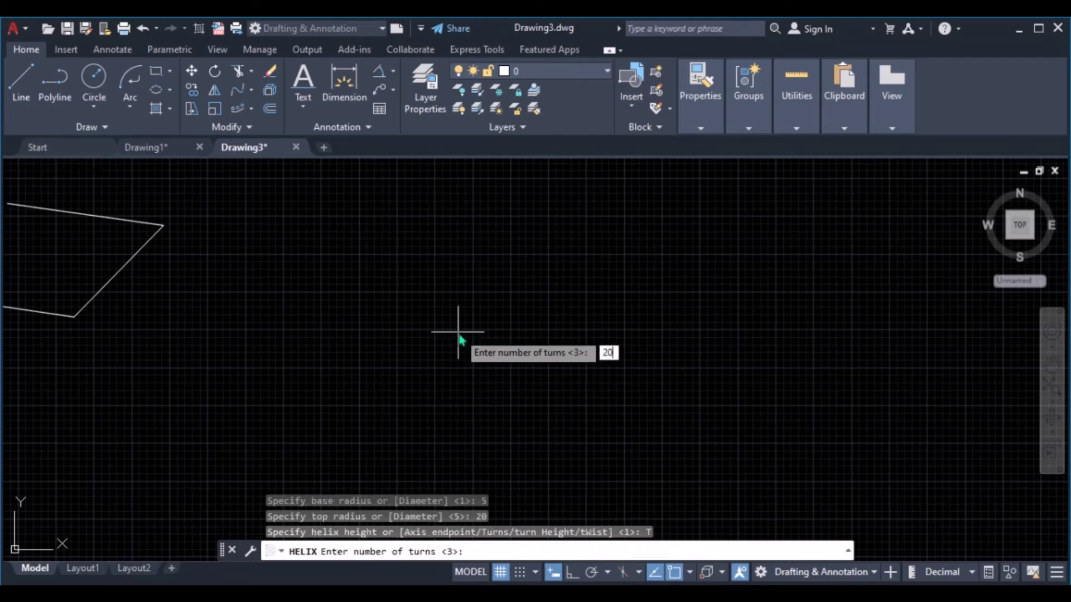
pyautogui.press('Return')
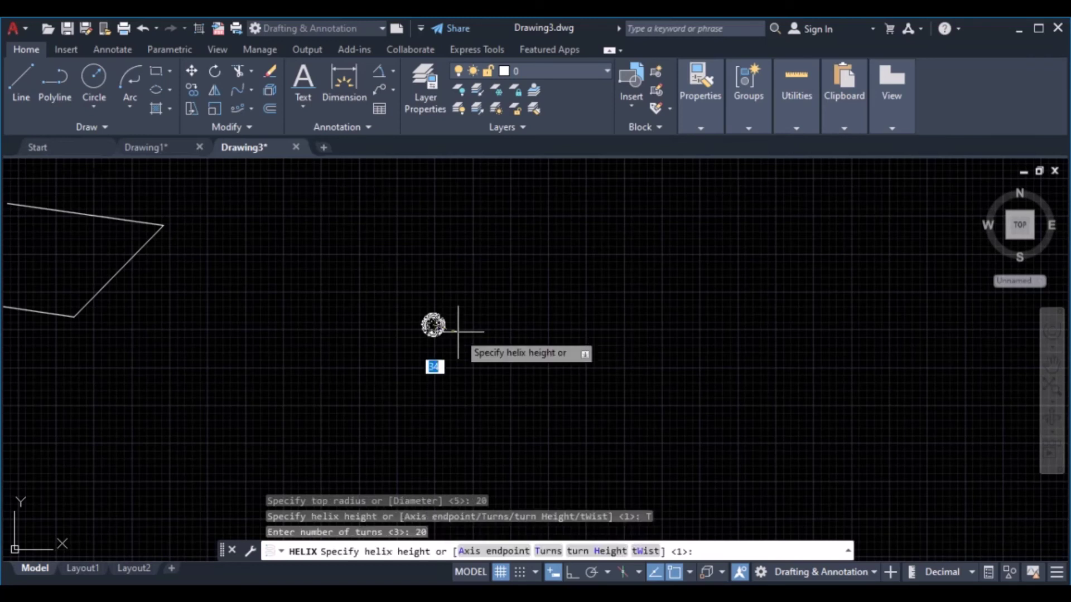
pyautogui.click(560, 322)
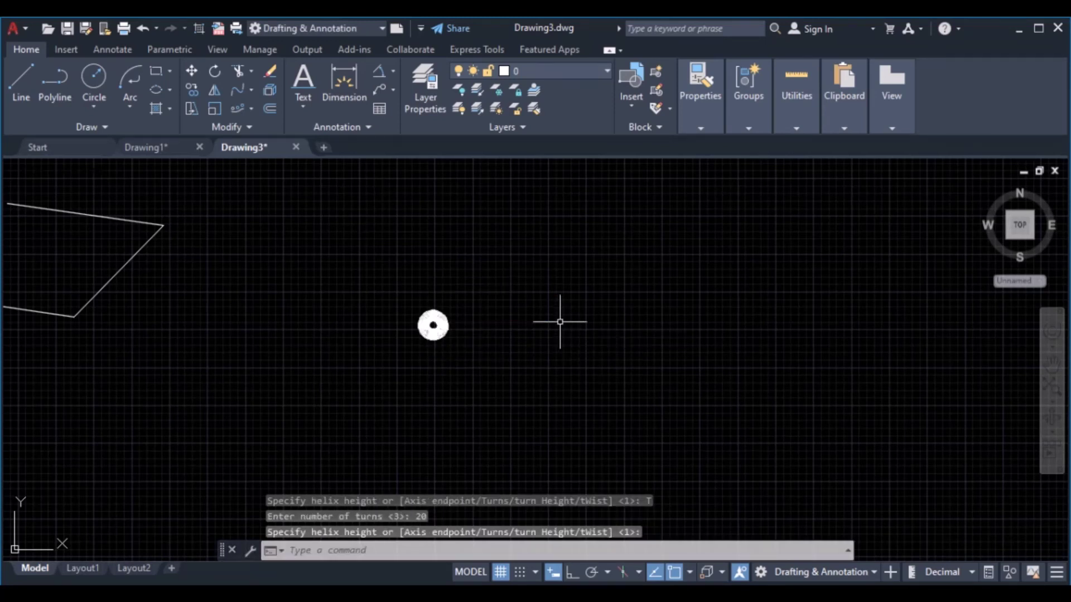
# Inspect the 20-turn helix closely in plan and from tilted angles to see its coils and conical height
pyautogui.scroll(8, 399, 306)
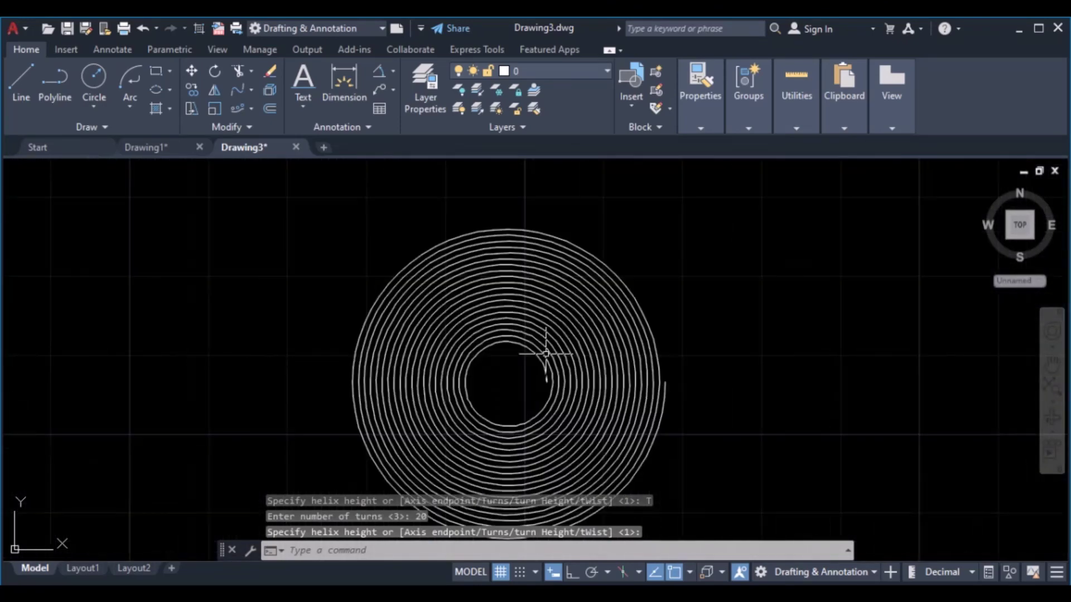
pyautogui.moveTo(546, 353); pyautogui.dragTo(390, 296, button='middle')
pyautogui.scroll(2, 321, 362)
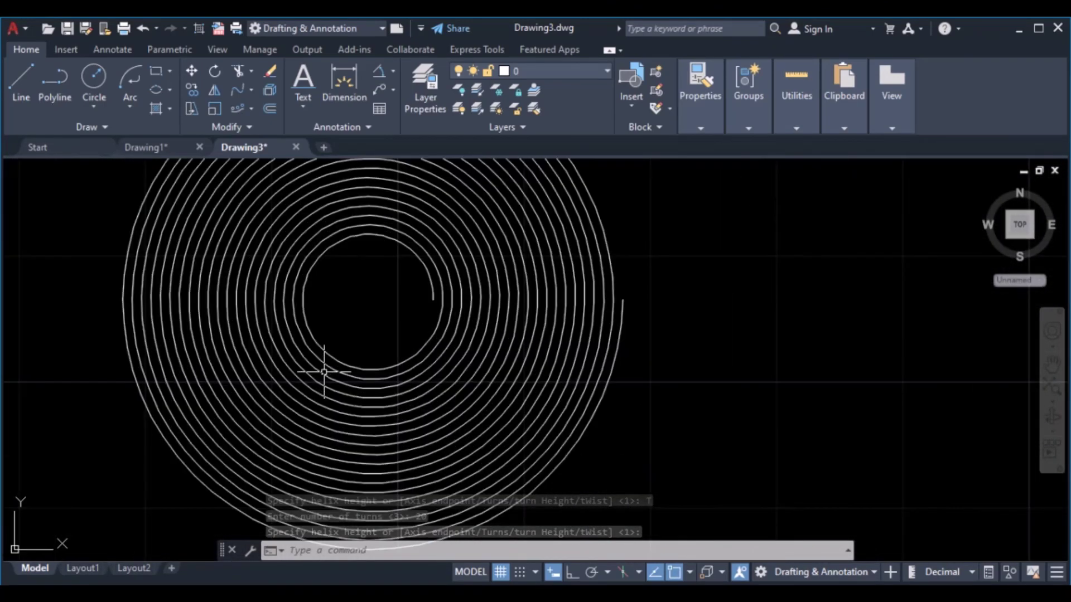
pyautogui.scroll(-4, 389, 313)
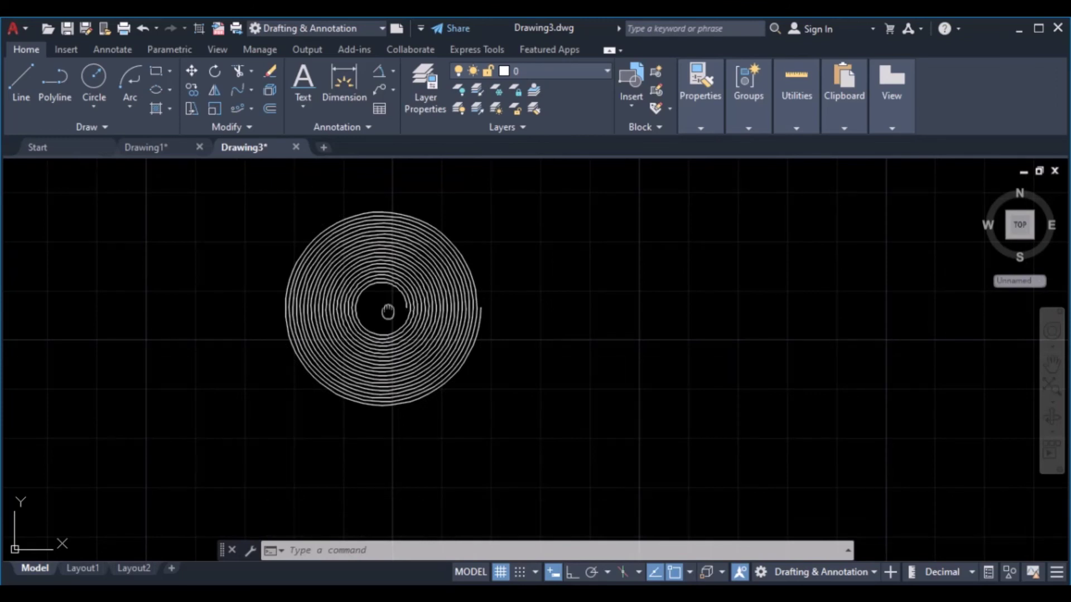
pyautogui.moveTo(388, 311); pyautogui.dragTo(386, 336, button='middle')
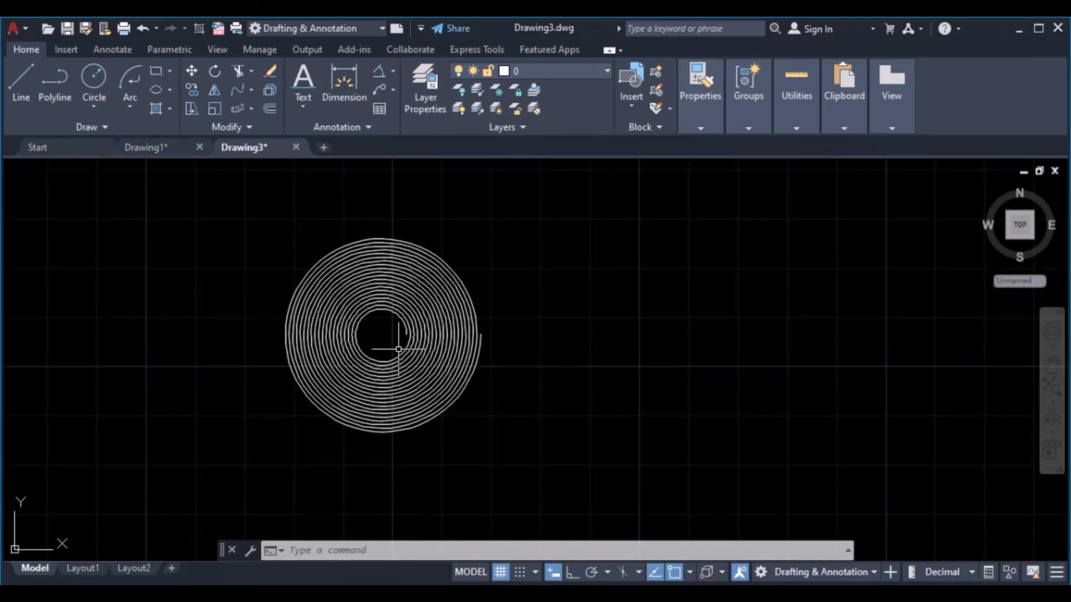
pyautogui.moveTo(413, 345)
pyautogui.keyDown('shift'); pyautogui.mouseDown(button='middle')
pyautogui.moveTo(433, 254)
pyautogui.moveTo(405, 354)
pyautogui.mouseUp(button='middle'); pyautogui.keyUp('shift')
pyautogui.keyDown('shift'); pyautogui.moveTo(426, 311); pyautogui.dragTo(409, 423, button='middle'); pyautogui.keyUp('shift')
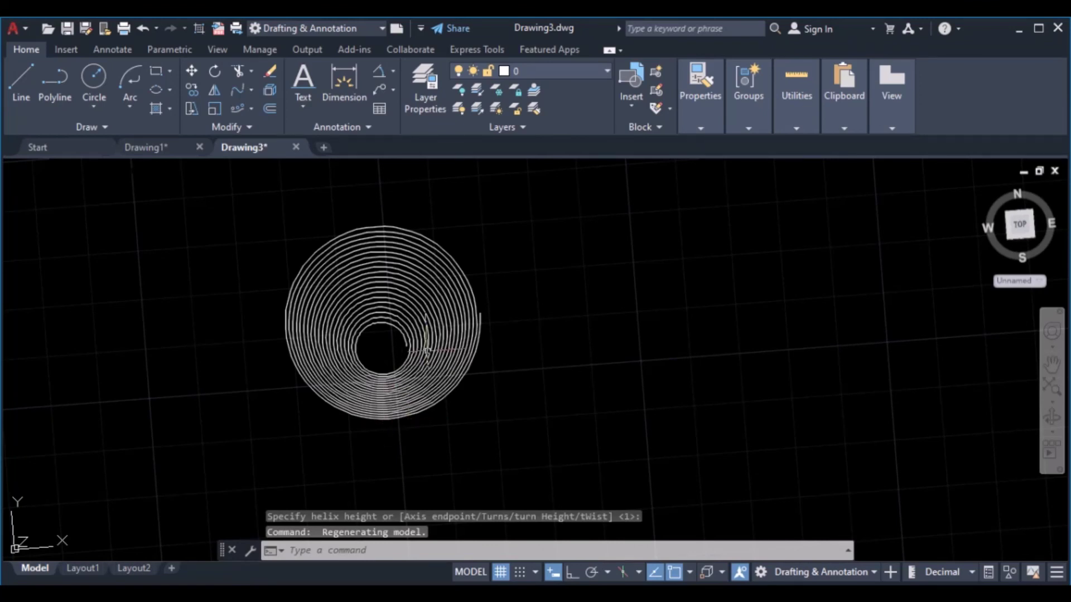
pyautogui.keyDown('shift'); pyautogui.moveTo(375, 339); pyautogui.dragTo(357, 381, button='middle'); pyautogui.keyUp('shift')
pyautogui.scroll(-2, 377, 341)
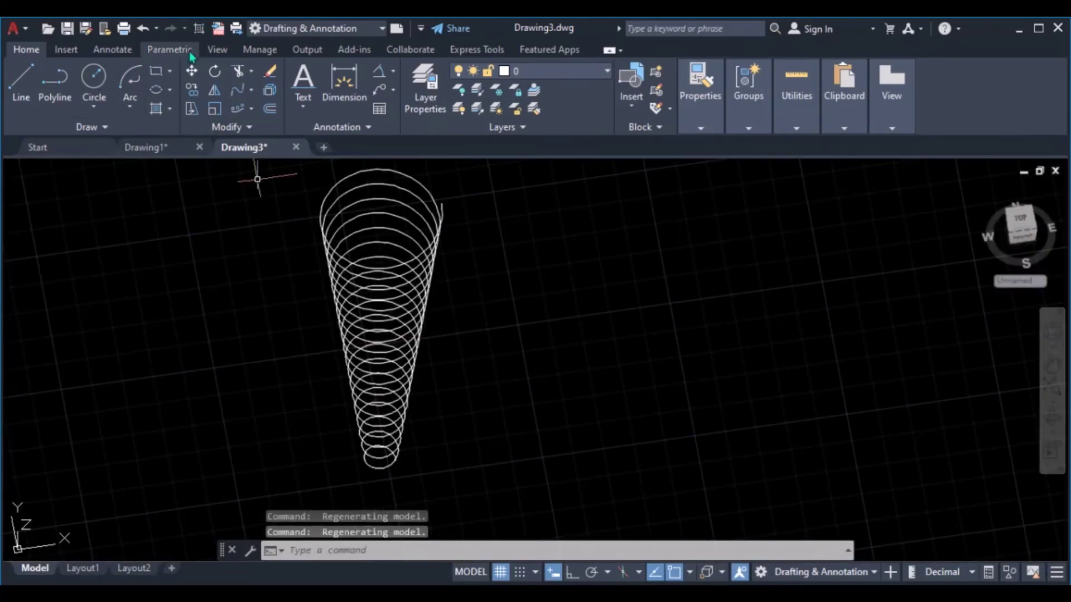
# Switch the drawing to the SE Isometric view and examine the full height of the helix
pyautogui.click(223, 52)
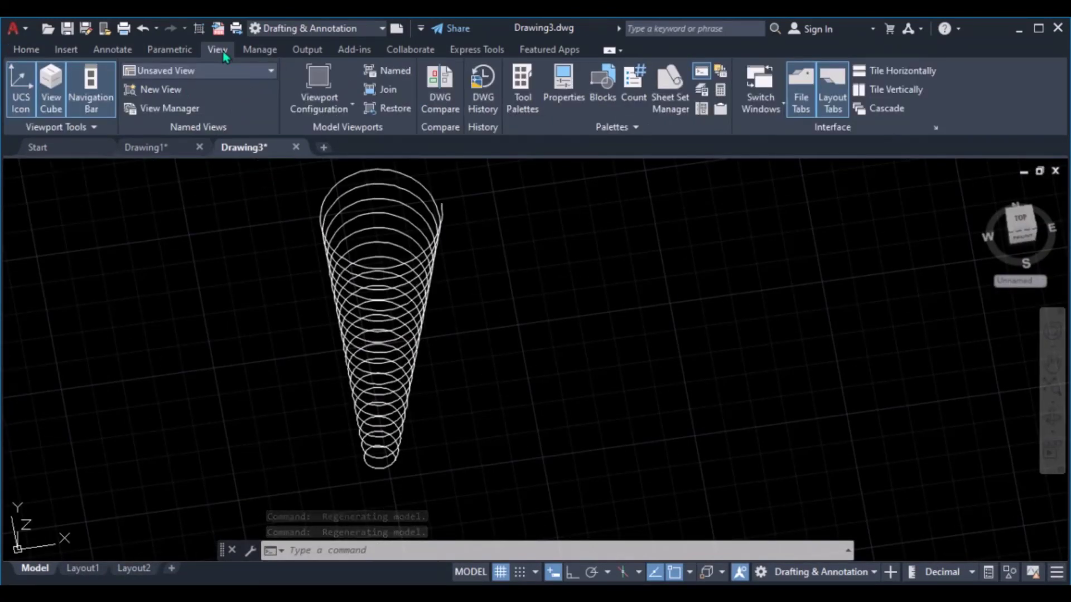
pyautogui.click(247, 71)
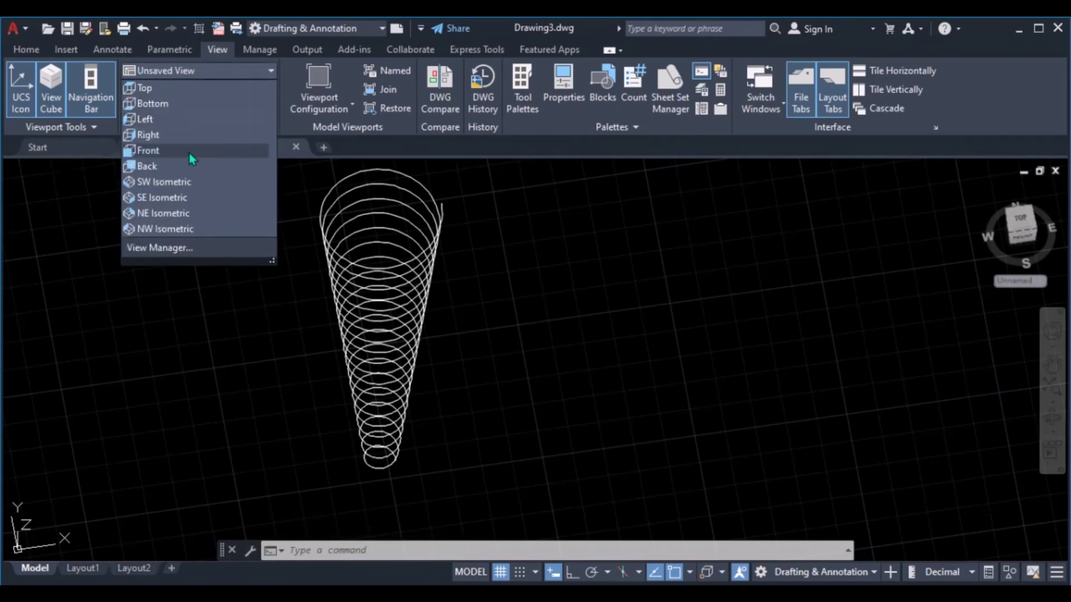
pyautogui.click(172, 199)
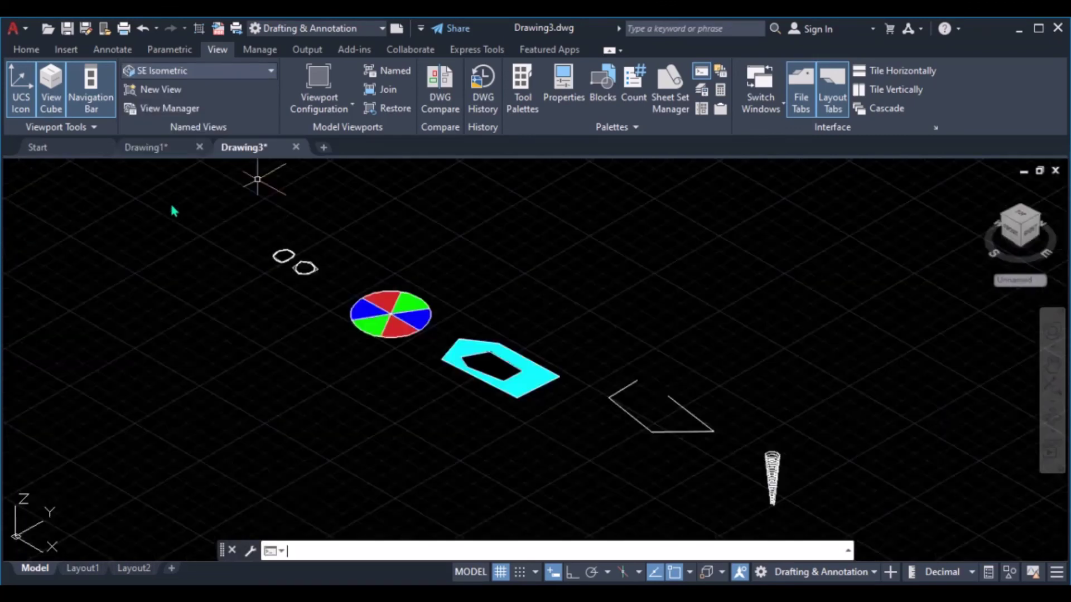
pyautogui.moveTo(769, 474); pyautogui.dragTo(458, 354, button='middle')
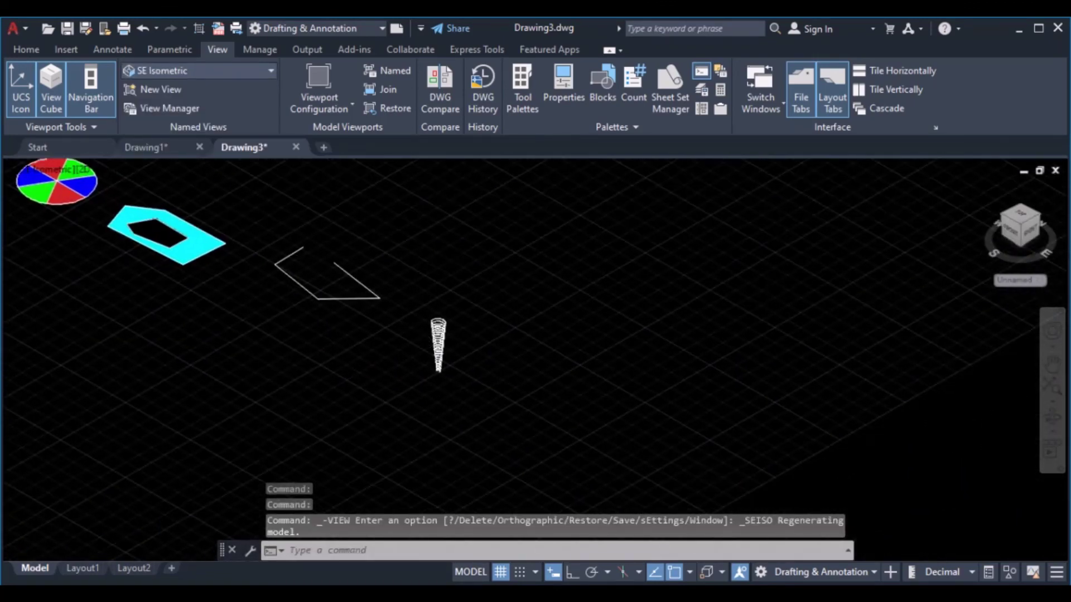
pyautogui.scroll(6, 458, 355)
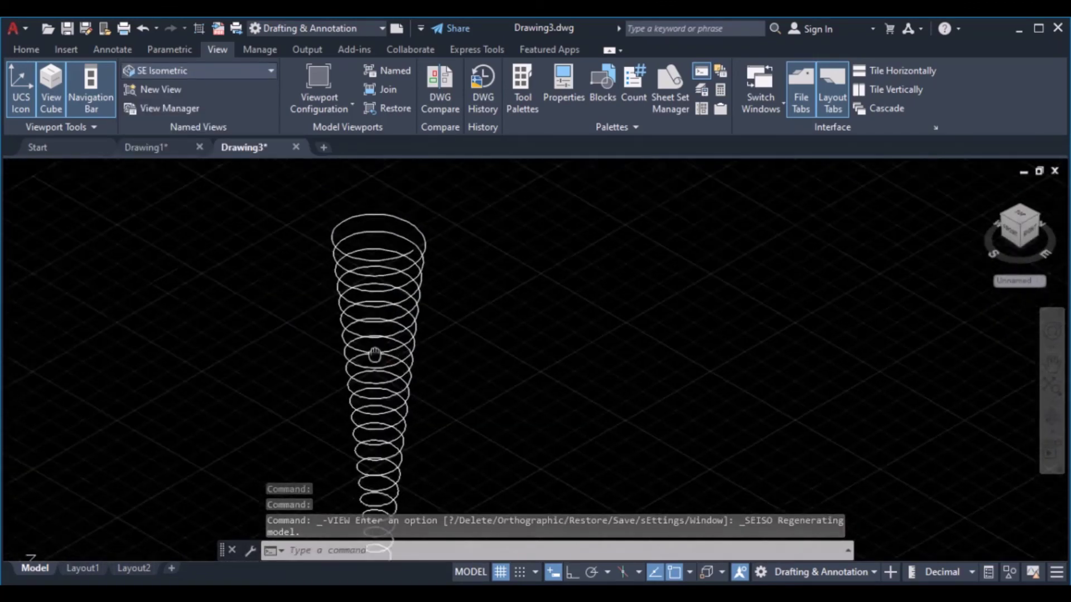
pyautogui.moveTo(375, 334); pyautogui.dragTo(447, 310, button='middle')
pyautogui.scroll(-2, 426, 262)
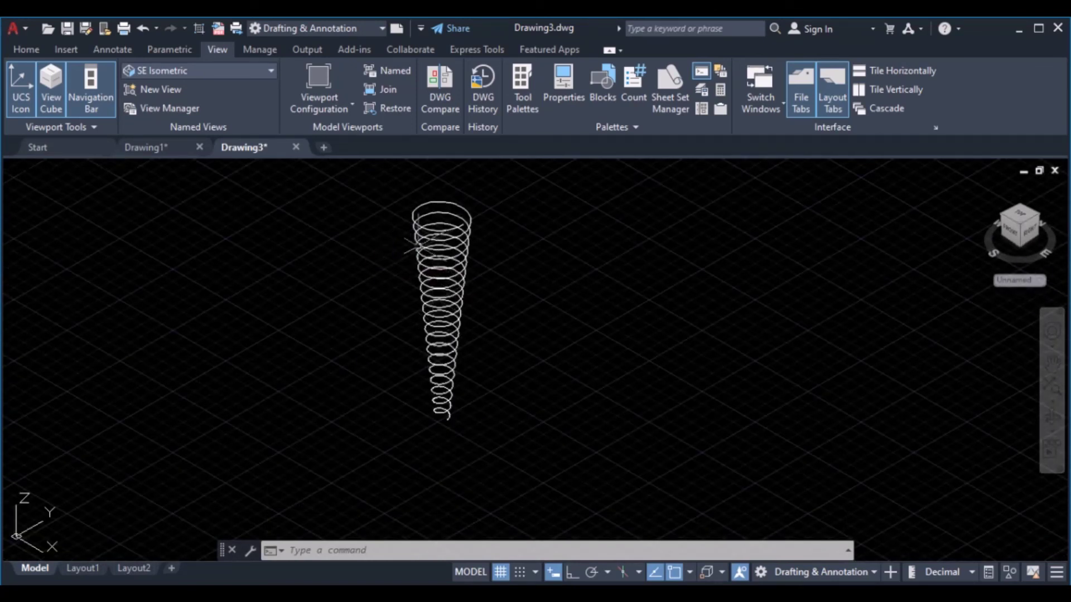
pyautogui.click(27, 50)
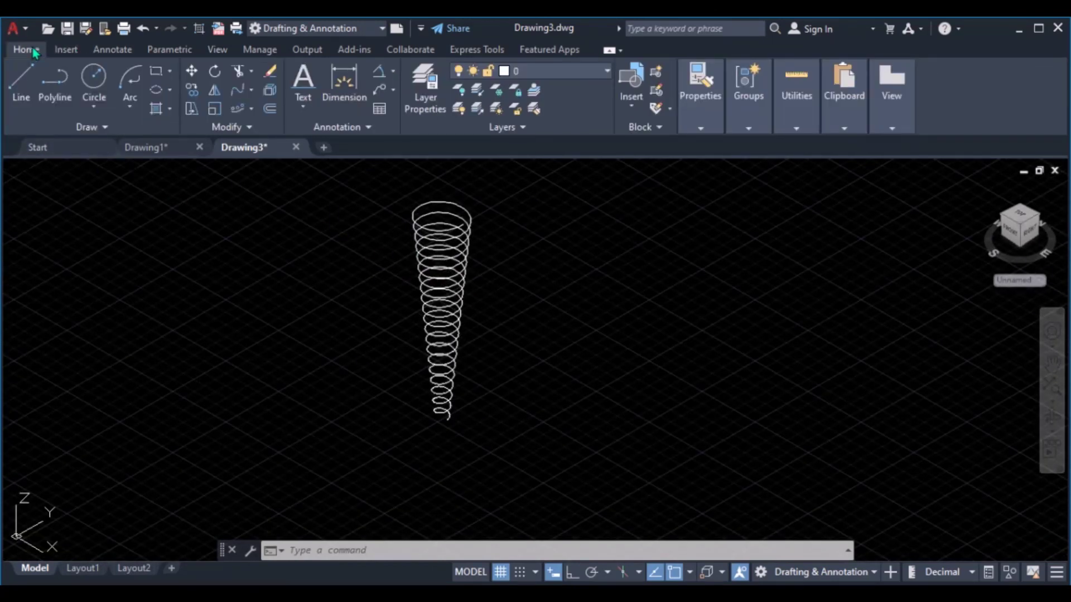
pyautogui.click(106, 126)
pyautogui.click(95, 129)
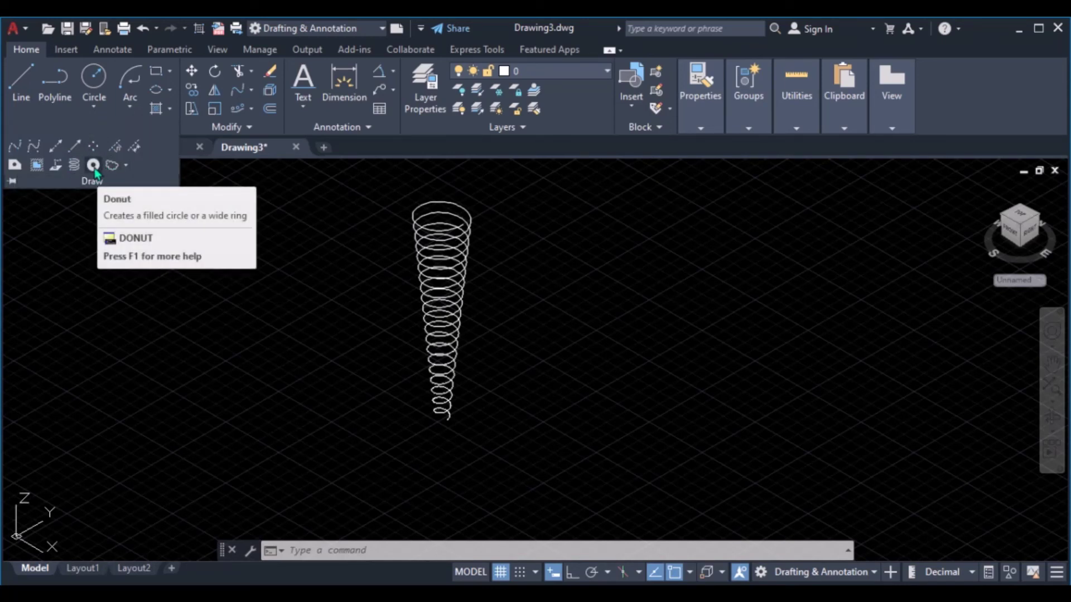
pyautogui.click(125, 165)
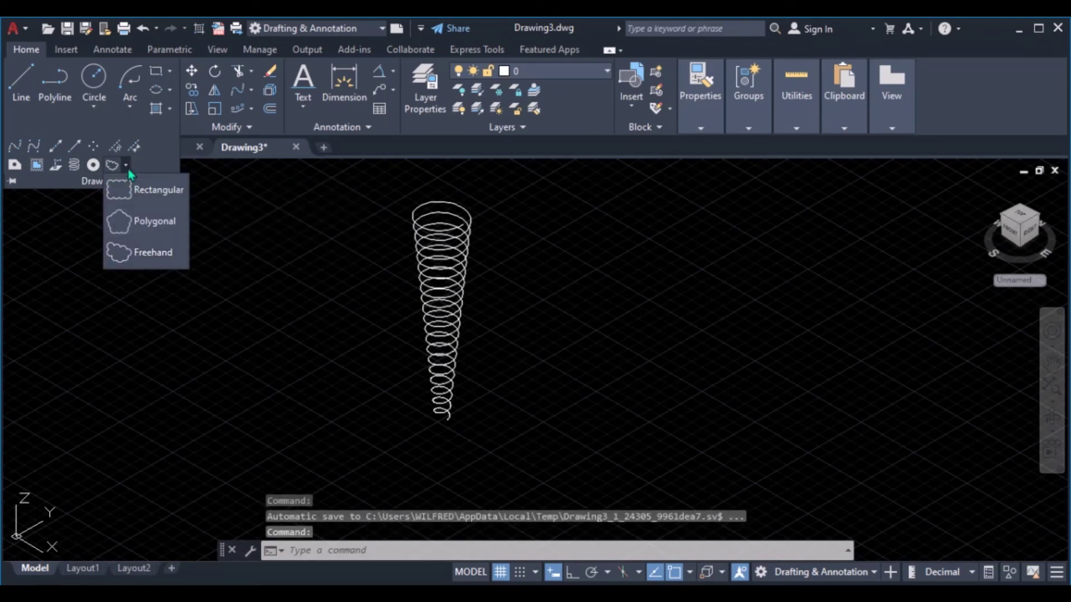
pyautogui.click(127, 167)
pyautogui.click(127, 166)
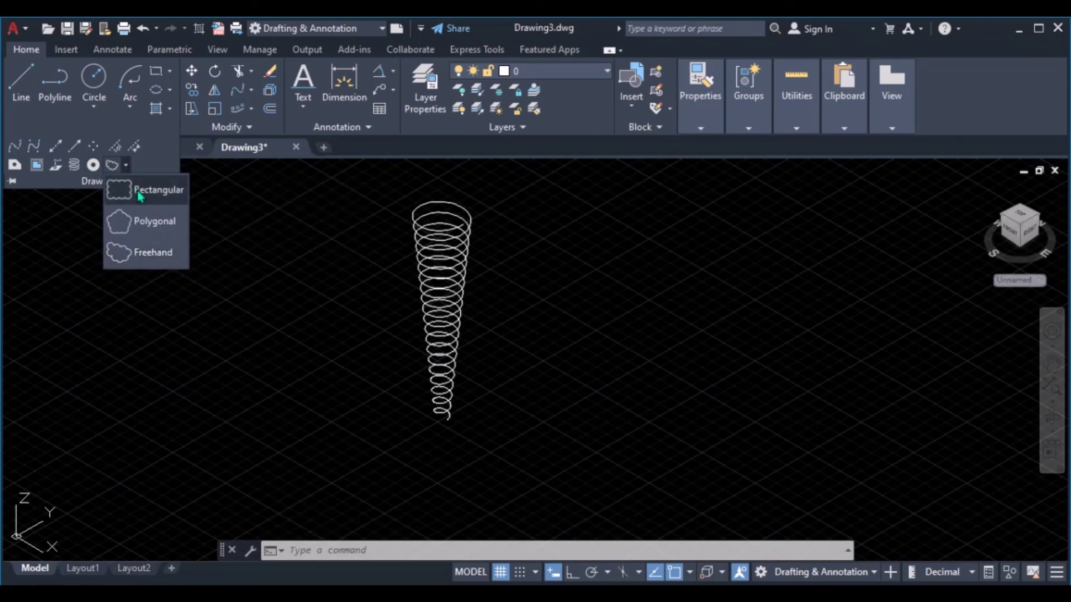
pyautogui.click(126, 172)
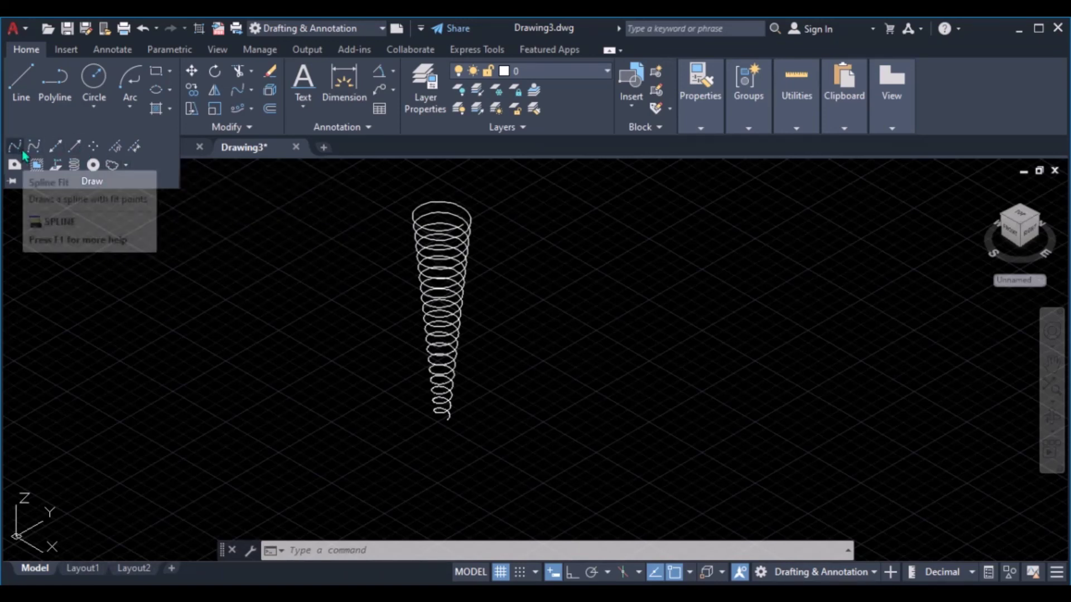
pyautogui.click(151, 228)
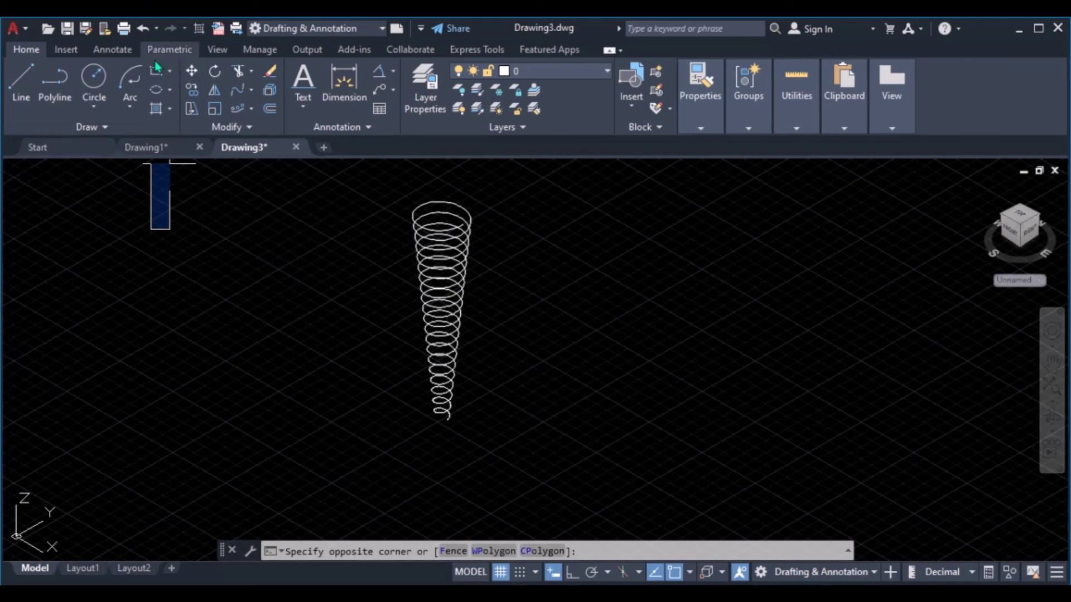
# Return Drawing3 to the Top view and frame all of its drawn objects together
pyautogui.click(232, 50)
pyautogui.click(202, 73)
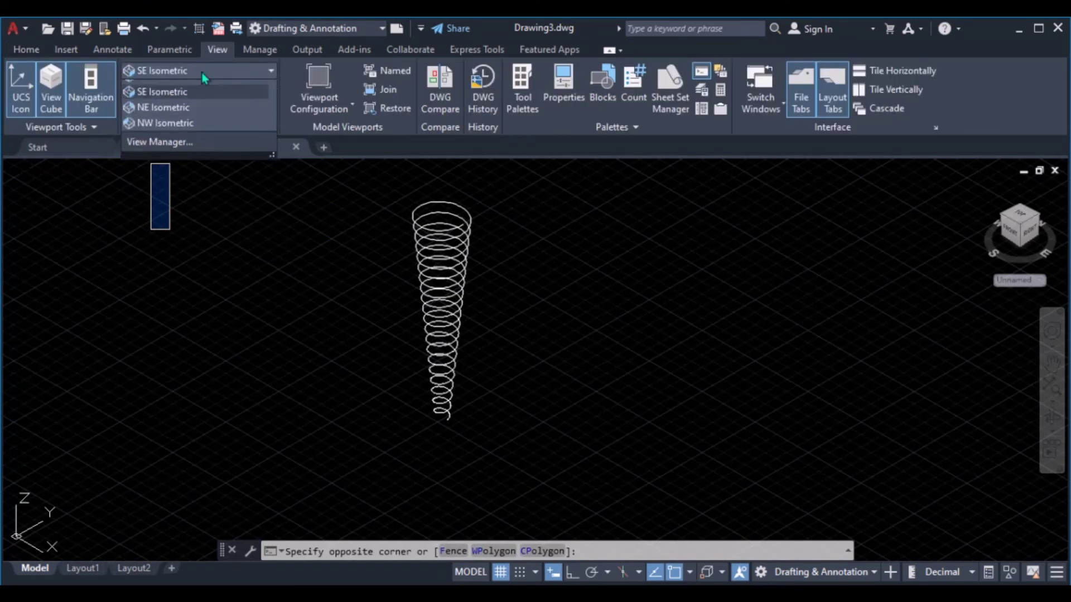
pyautogui.click(162, 89)
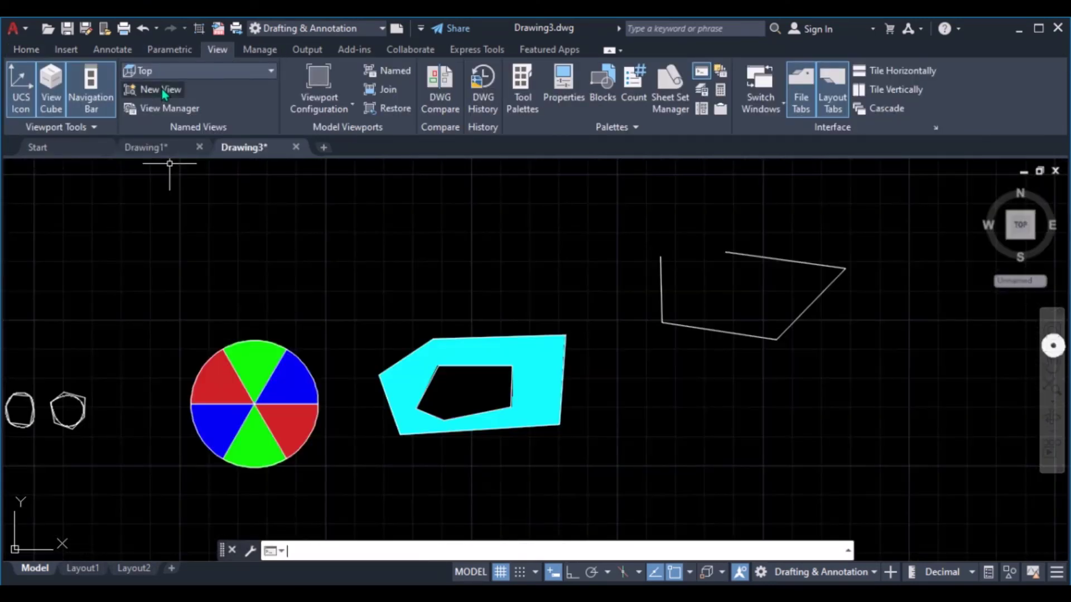
pyautogui.scroll(-5, 355, 299)
pyautogui.moveTo(355, 299)
pyautogui.mouseDown(button='middle')
pyautogui.moveTo(394, 368)
pyautogui.moveTo(463, 361)
pyautogui.mouseUp(button='middle')
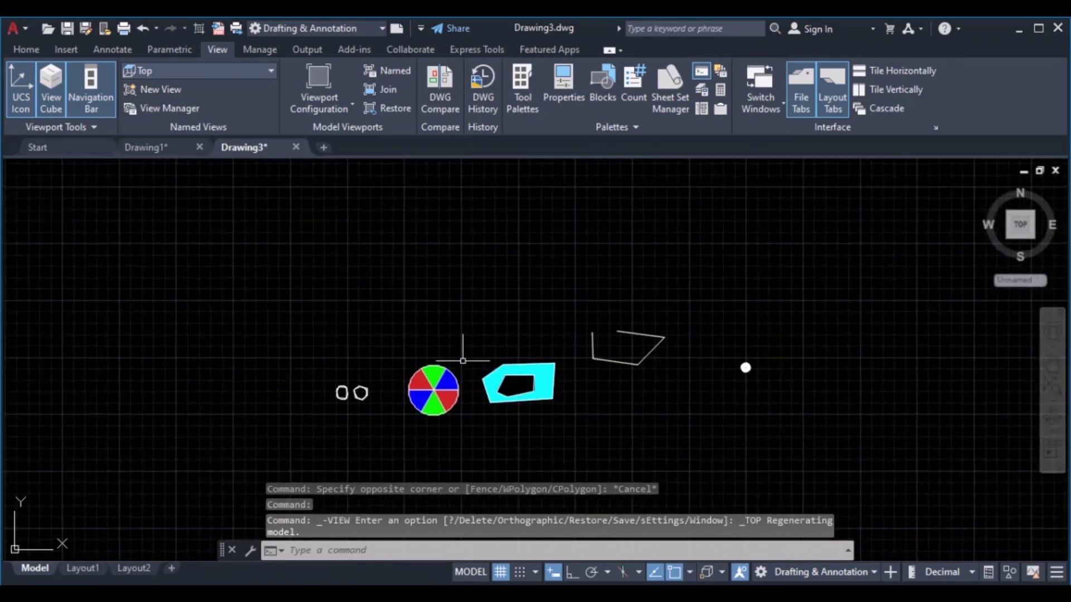
# Switch to Drawing1 and look over its full set of labelled sample drawings
pyautogui.click(148, 148)
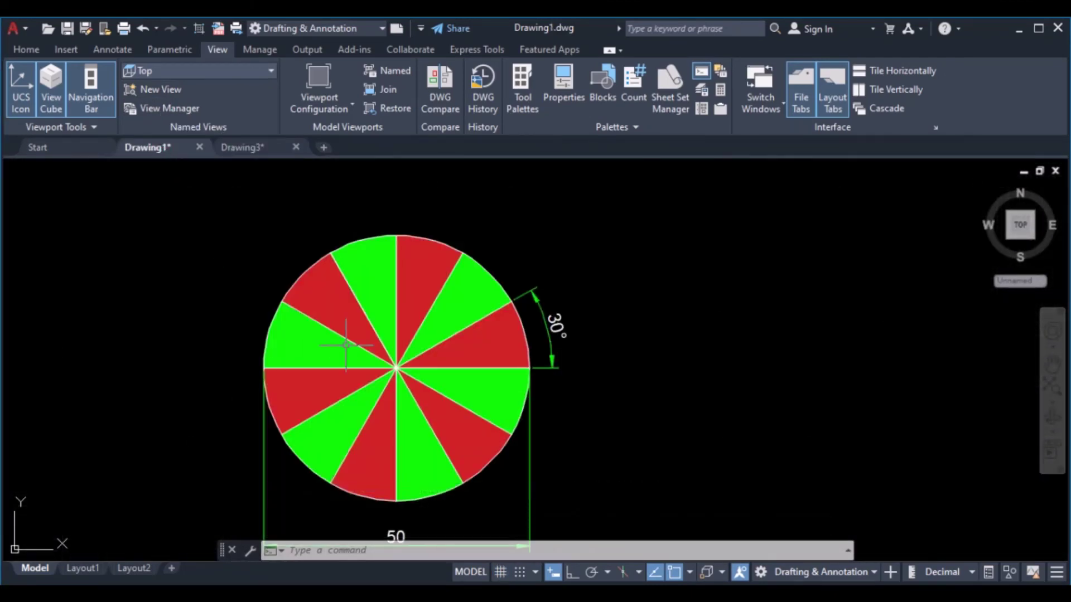
pyautogui.scroll(-2, 346, 343)
pyautogui.moveTo(346, 343); pyautogui.dragTo(594, 223, button='middle')
pyautogui.moveTo(454, 283); pyautogui.dragTo(566, 229, button='middle')
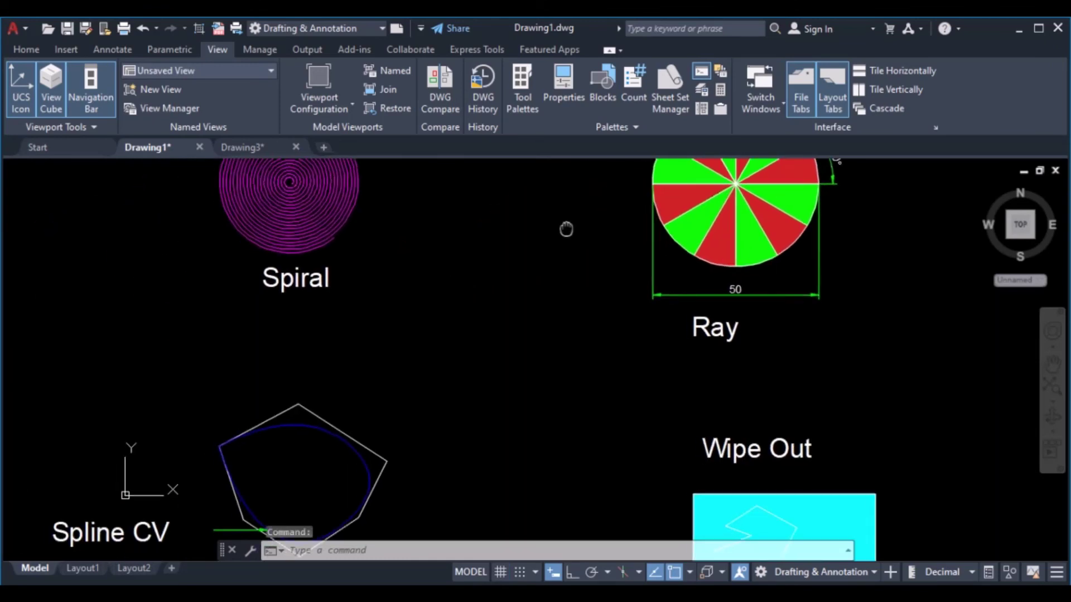
pyautogui.moveTo(163, 354); pyautogui.dragTo(328, 268, button='middle')
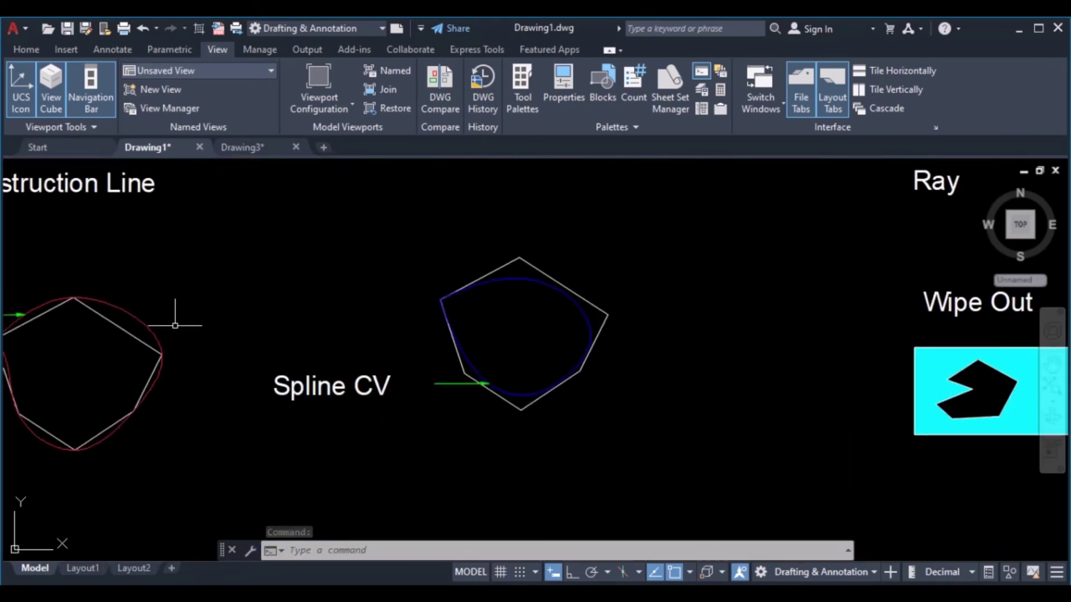
pyautogui.scroll(-2, 175, 326)
pyautogui.moveTo(191, 332)
pyautogui.mouseDown(button='middle')
pyautogui.moveTo(280, 423)
pyautogui.moveTo(366, 415)
pyautogui.mouseUp(button='middle')
pyautogui.scroll(1, 327, 384)
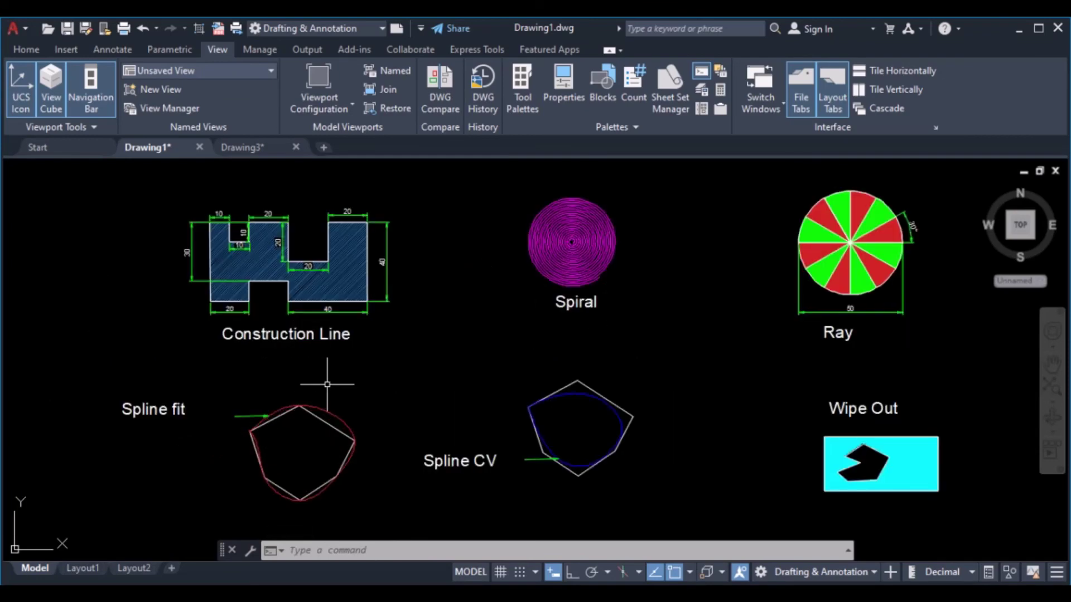
# Examine the Construction Line, Spline fit, Spline CV, Wipe Out and Ray samples up close, including their dimensions
pyautogui.scroll(2, 264, 381)
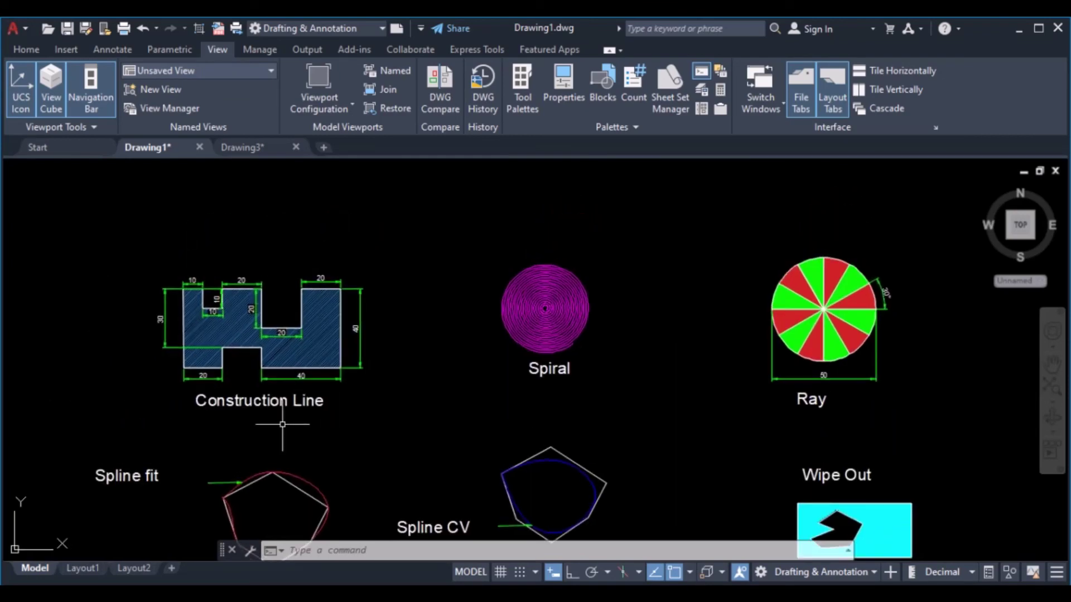
pyautogui.scroll(2, 263, 381)
pyautogui.moveTo(322, 325)
pyautogui.mouseDown(button='middle')
pyautogui.moveTo(322, 440)
pyautogui.moveTo(406, 423)
pyautogui.mouseUp(button='middle')
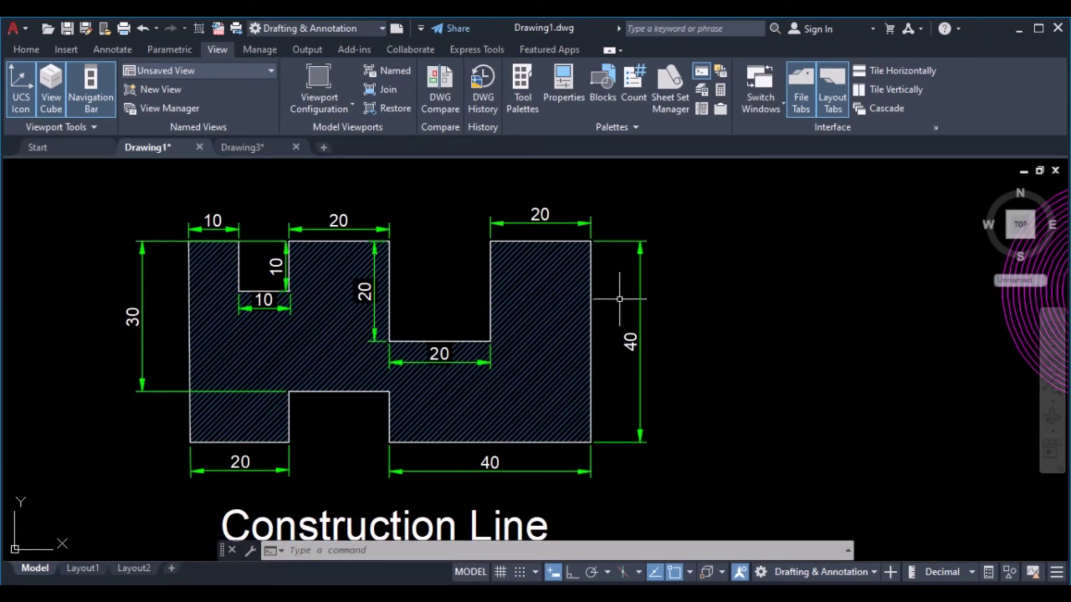
pyautogui.scroll(-4, 451, 294)
pyautogui.moveTo(450, 392); pyautogui.dragTo(455, 304, button='middle')
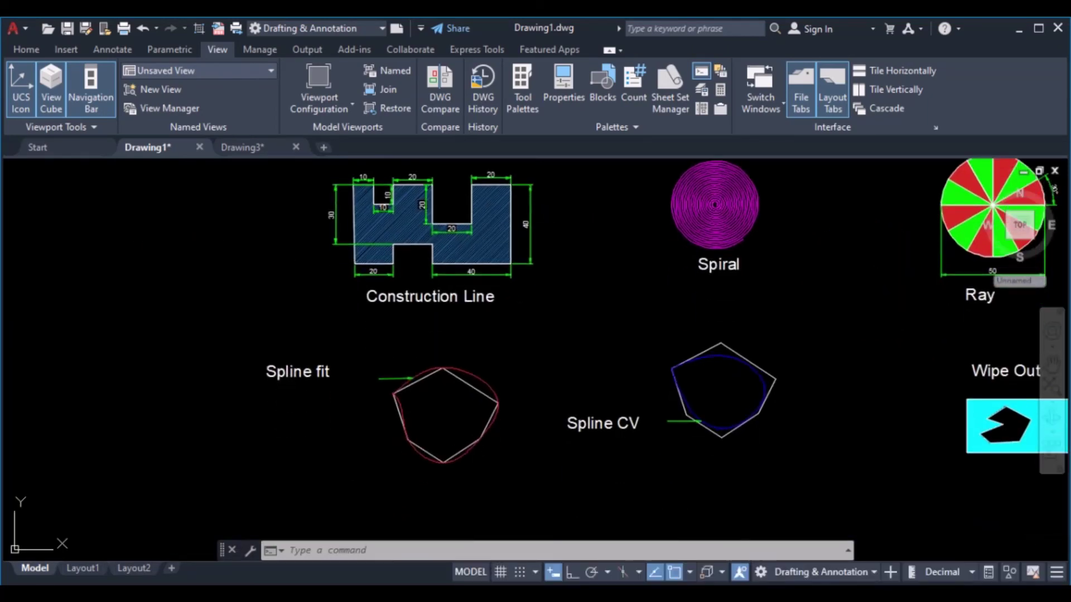
pyautogui.scroll(3, 429, 431)
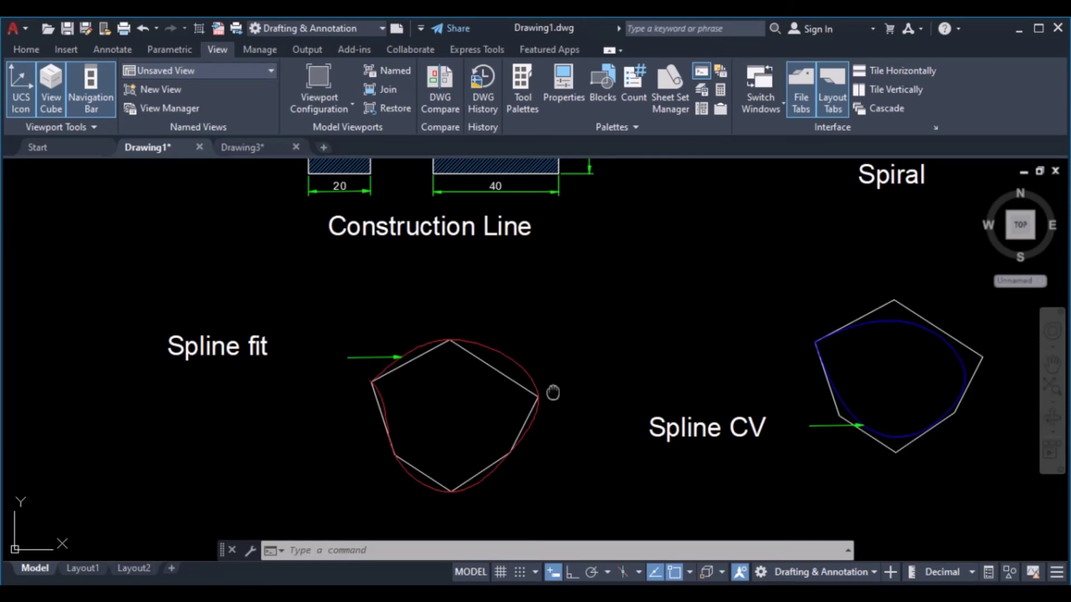
pyautogui.moveTo(552, 393); pyautogui.dragTo(147, 392, button='middle')
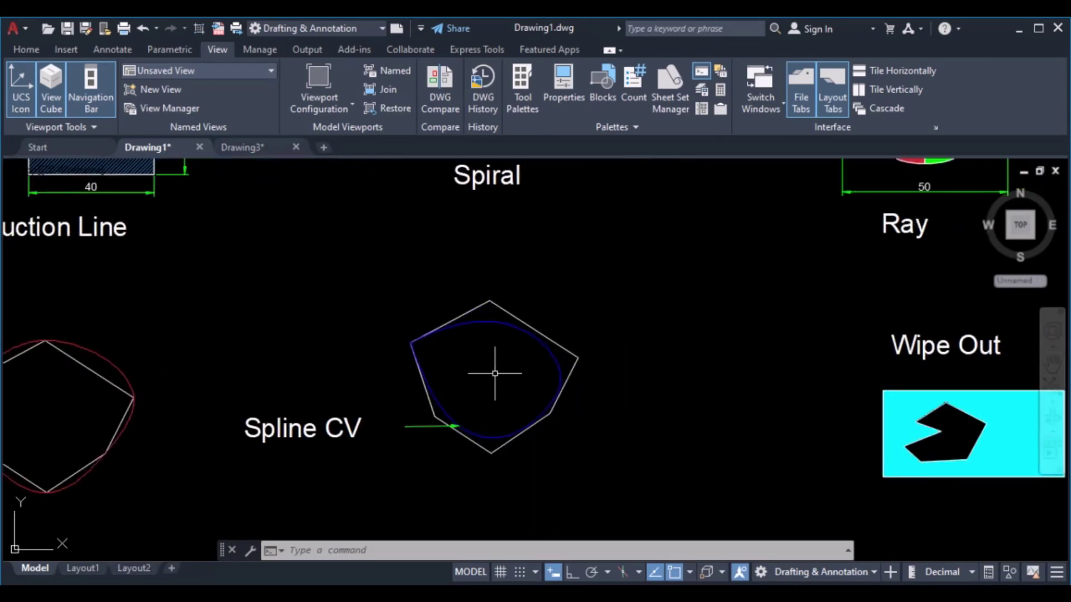
pyautogui.moveTo(691, 401)
pyautogui.mouseDown(button='middle')
pyautogui.moveTo(604, 423)
pyautogui.moveTo(284, 434)
pyautogui.mouseUp(button='middle')
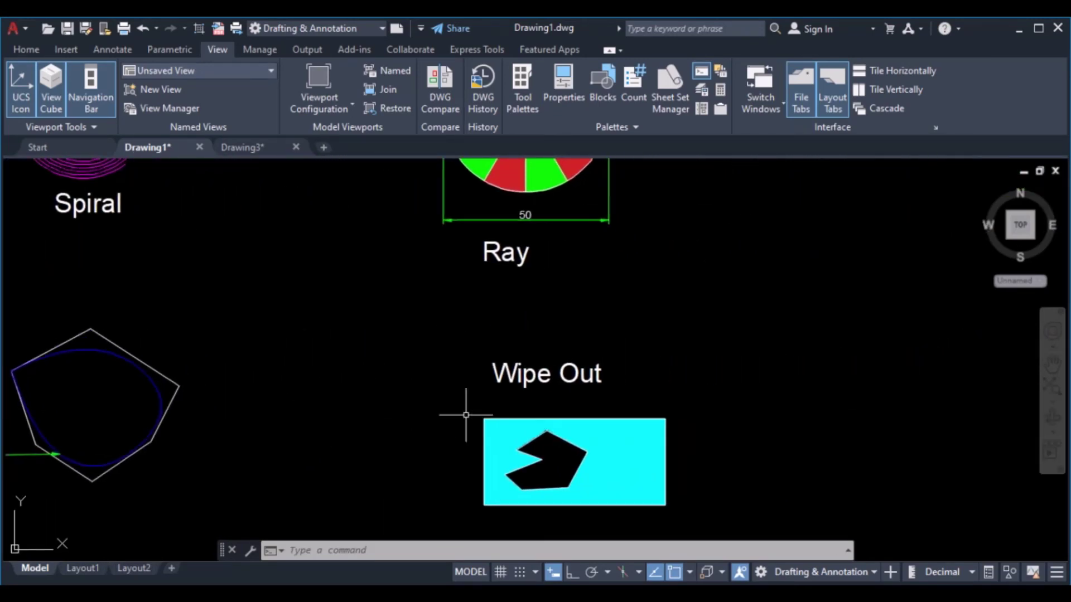
pyautogui.moveTo(577, 421); pyautogui.dragTo(569, 588, button='middle')
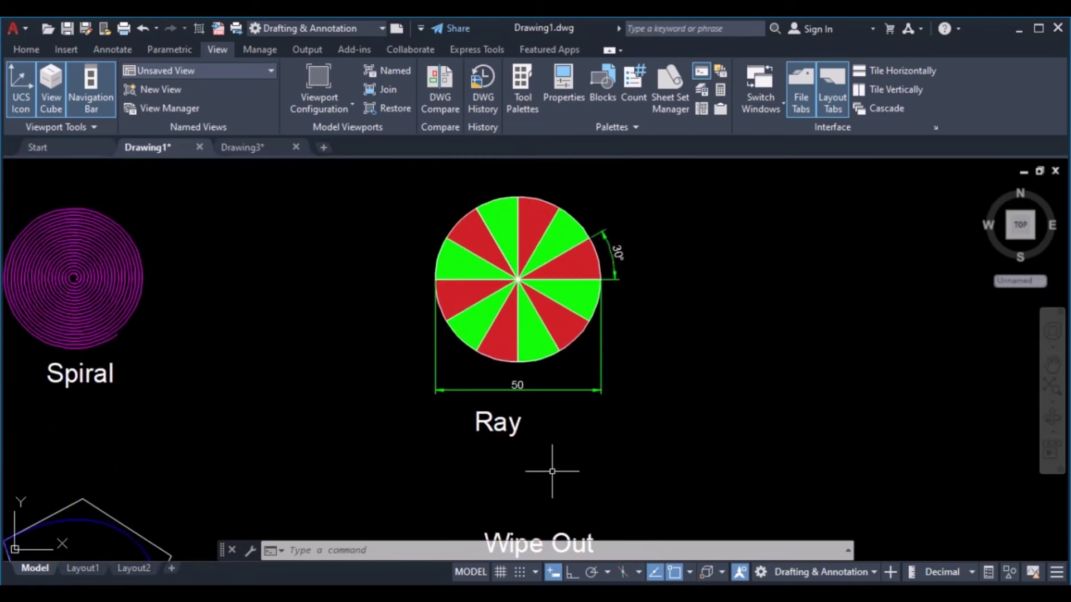
pyautogui.scroll(2, 513, 317)
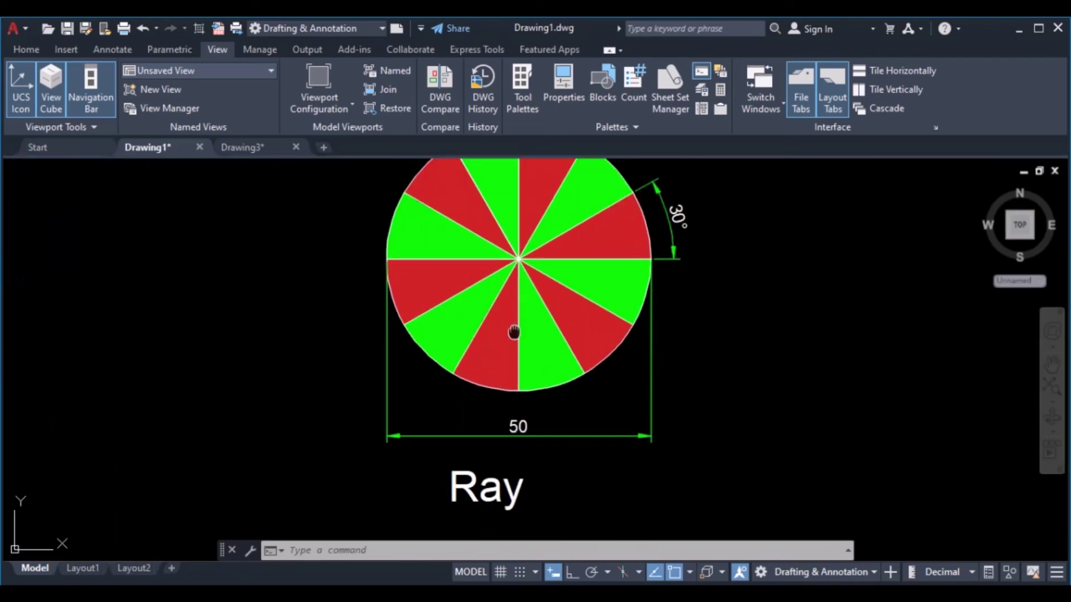
pyautogui.moveTo(514, 333); pyautogui.dragTo(501, 382, button='middle')
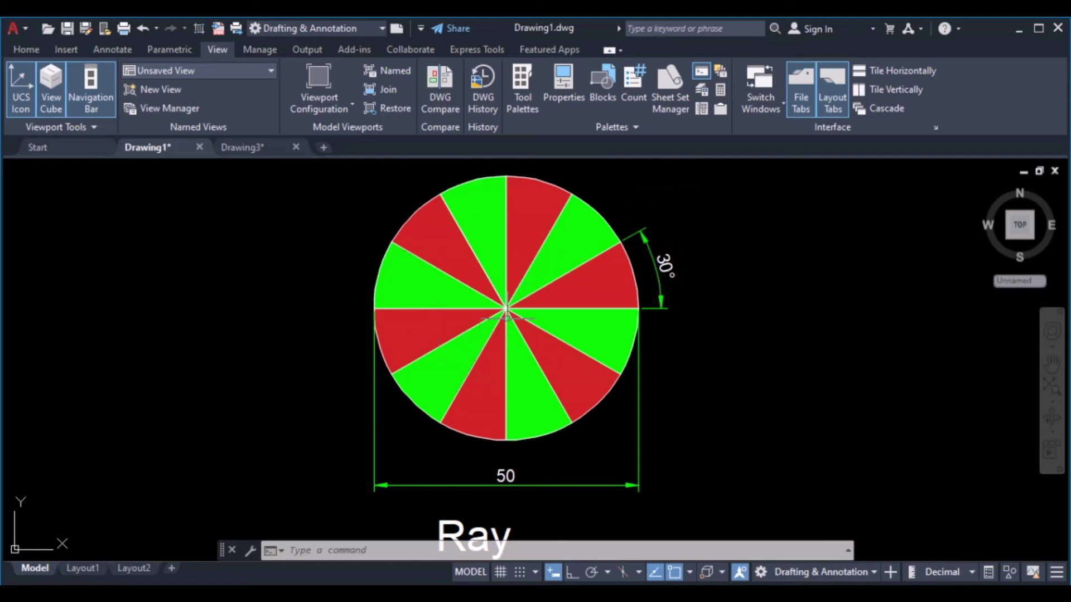
# Examine the magenta Spiral sample in plan and in the SE Isometric view
pyautogui.moveTo(418, 331)
pyautogui.mouseDown(button='middle')
pyautogui.moveTo(591, 390)
pyautogui.moveTo(772, 408)
pyautogui.mouseUp(button='middle')
pyautogui.moveTo(354, 430); pyautogui.dragTo(604, 340, button='middle')
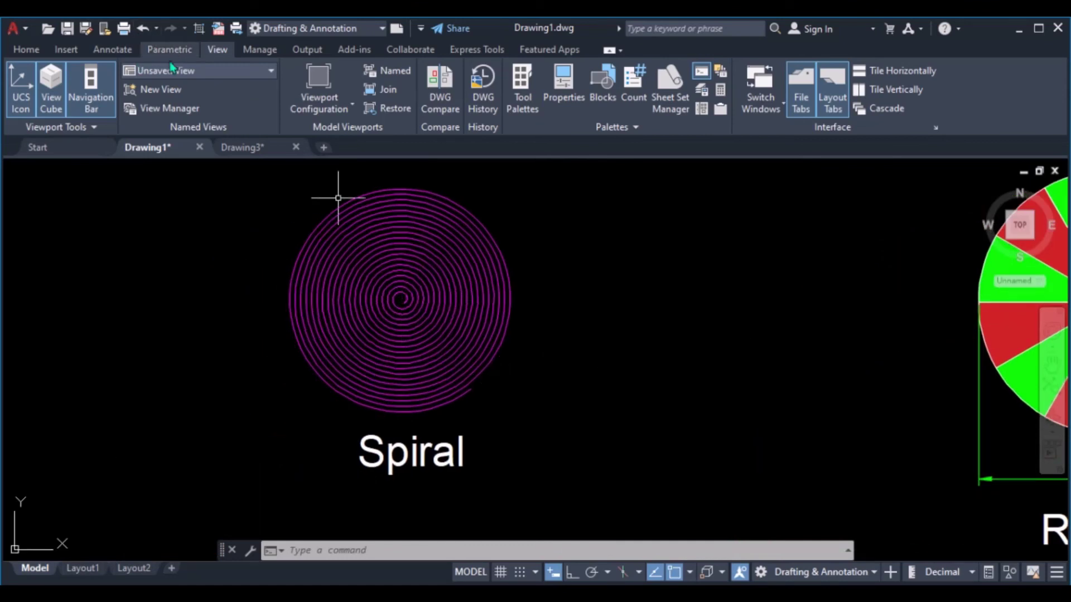
pyautogui.click(211, 71)
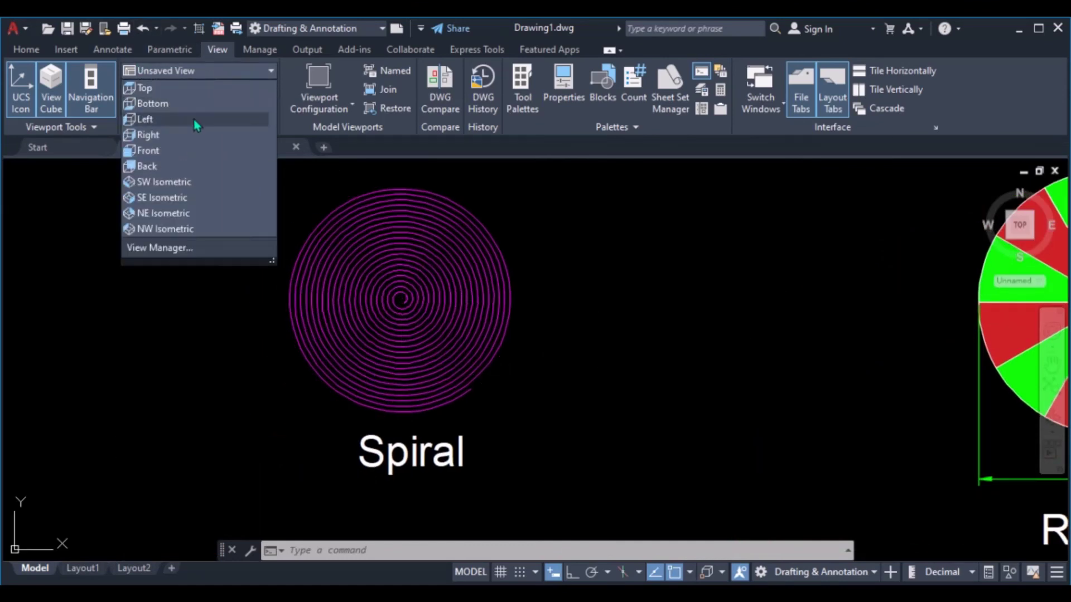
pyautogui.click(176, 197)
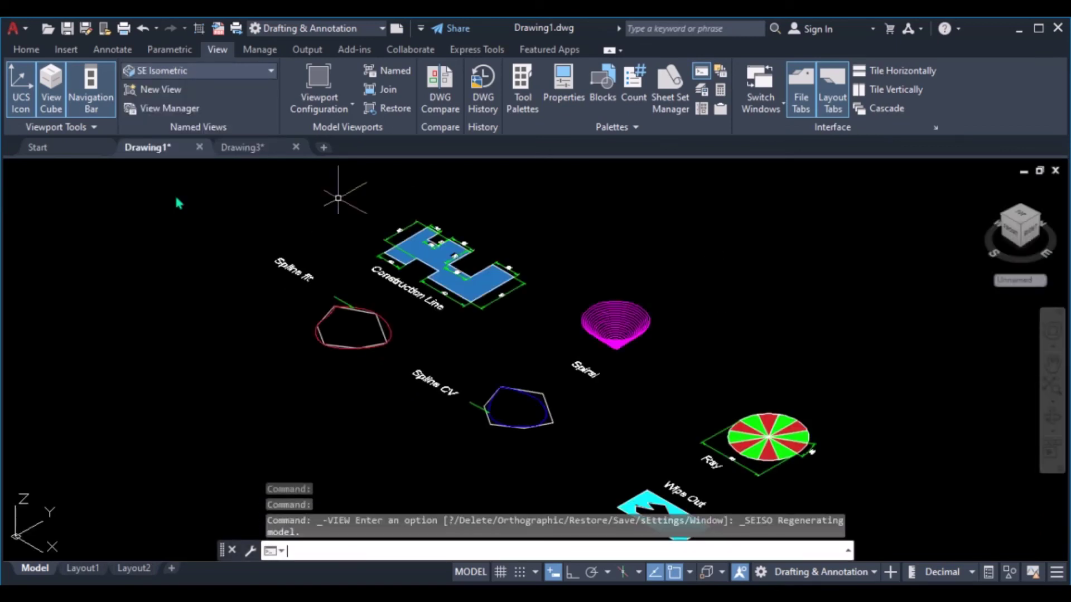
pyautogui.scroll(6, 589, 344)
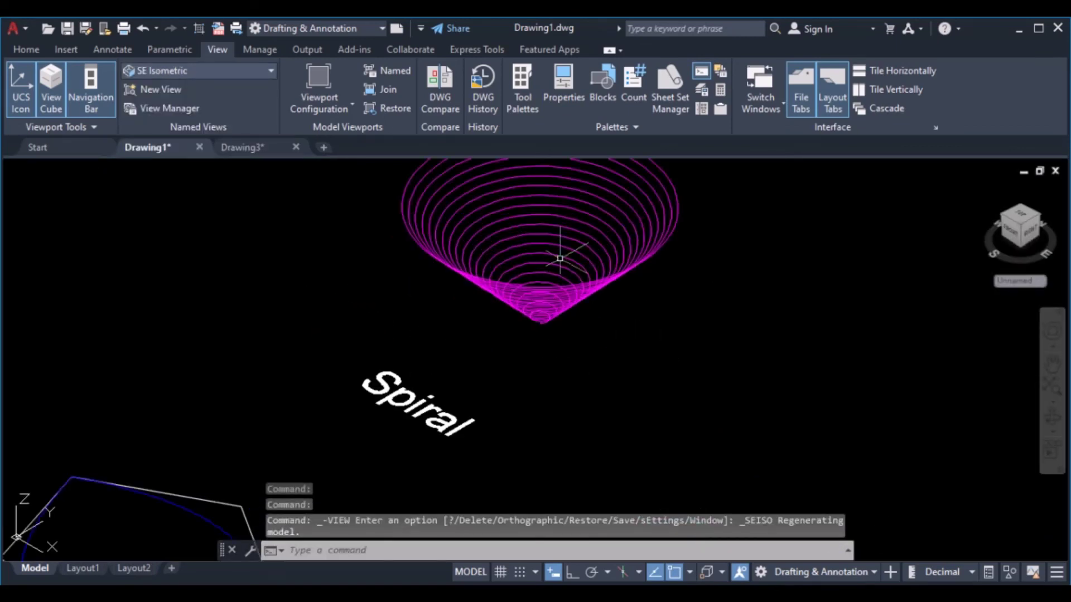
pyautogui.scroll(2, 401, 379)
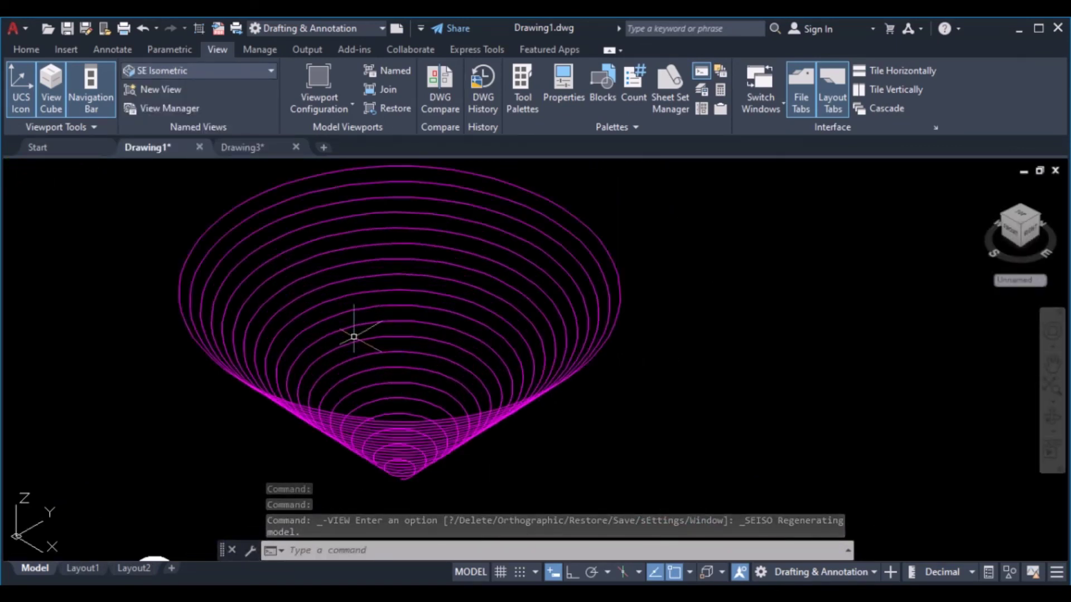
pyautogui.click(23, 50)
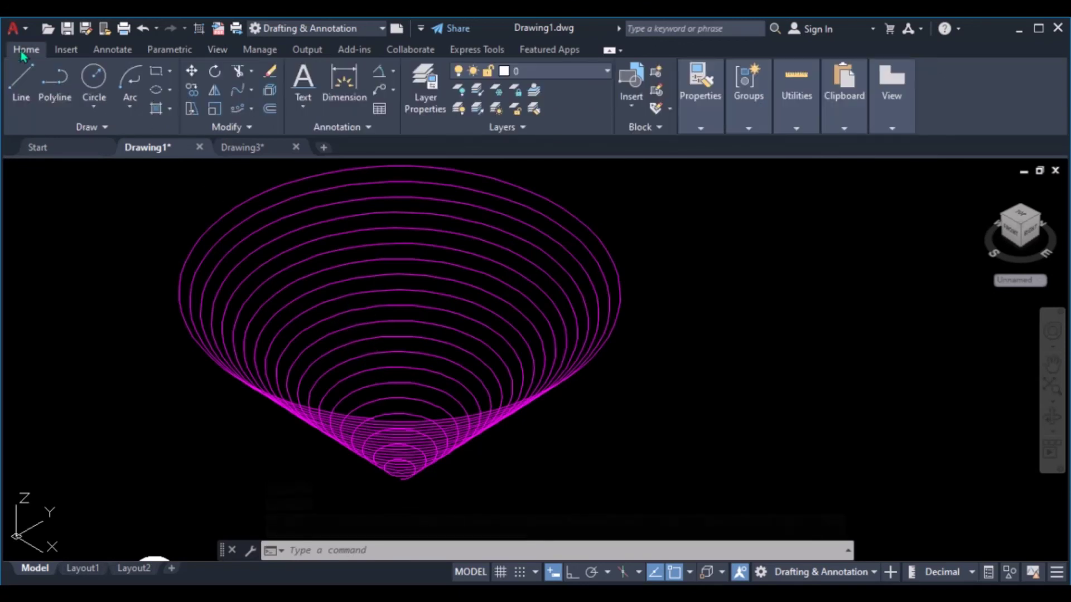